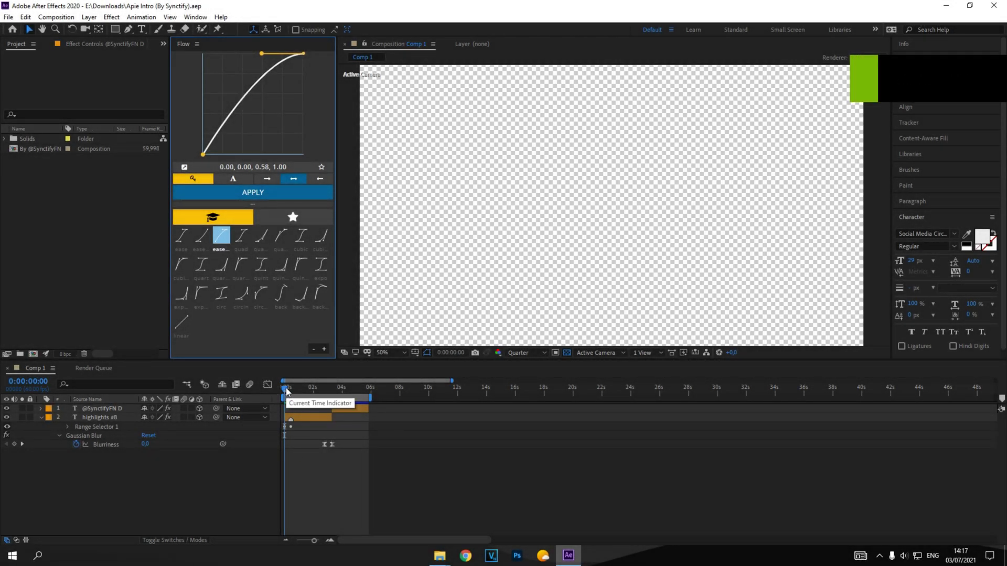
Step: Scrub Comp 1's timeline back to the start of the title reveal
mouse_move(286, 388)
left_mouse_down()
mouse_move(298, 386)
mouse_move(272, 392)
left_mouse_up()
Step: Preview the intro, then park at 0:00:00:35 and select the highlights #8 layer
key("space")
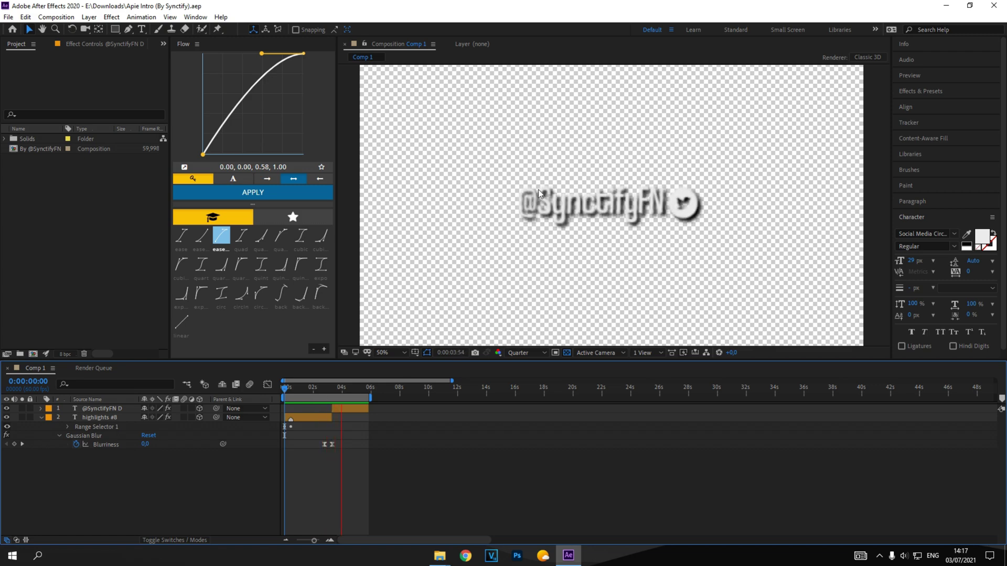
key("space")
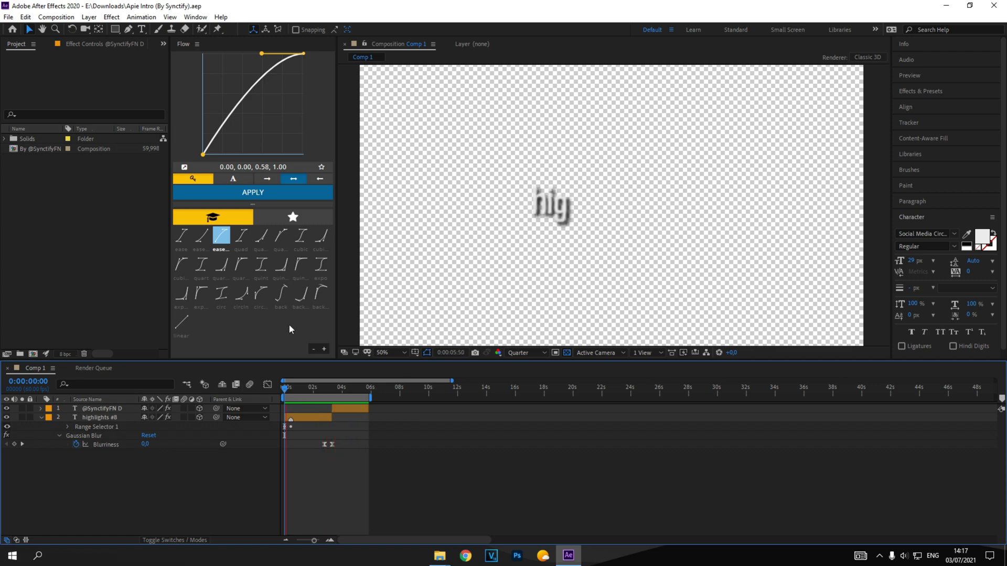
left_click(300, 390)
mouse_move(301, 395)
left_mouse_down()
mouse_move(314, 394)
mouse_move(293, 394)
left_mouse_up()
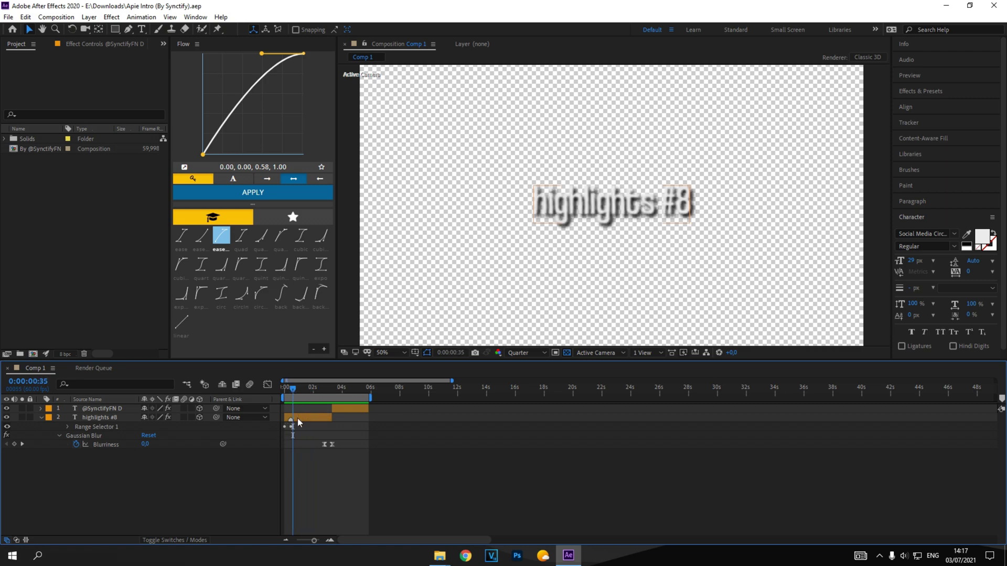
left_click(298, 418)
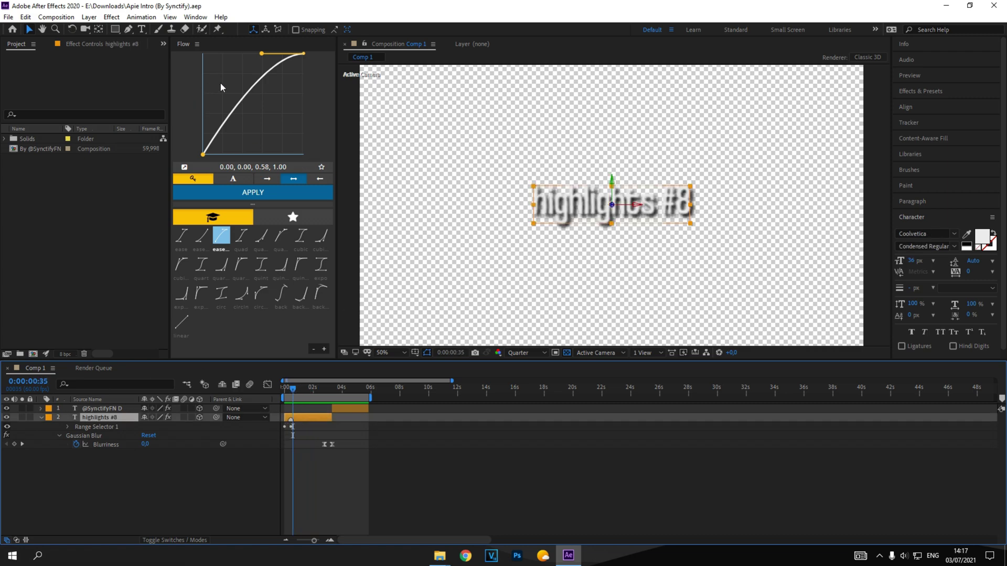
Step: Edit the title text so it reads 'highlights #1' instead of 'highlights #8'
left_click(142, 30)
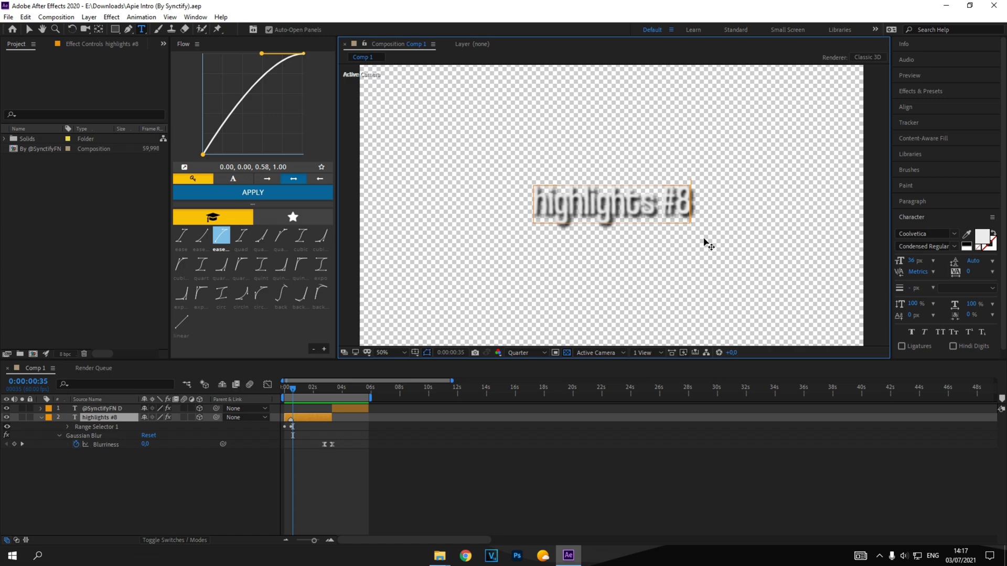
key("BackSpace")
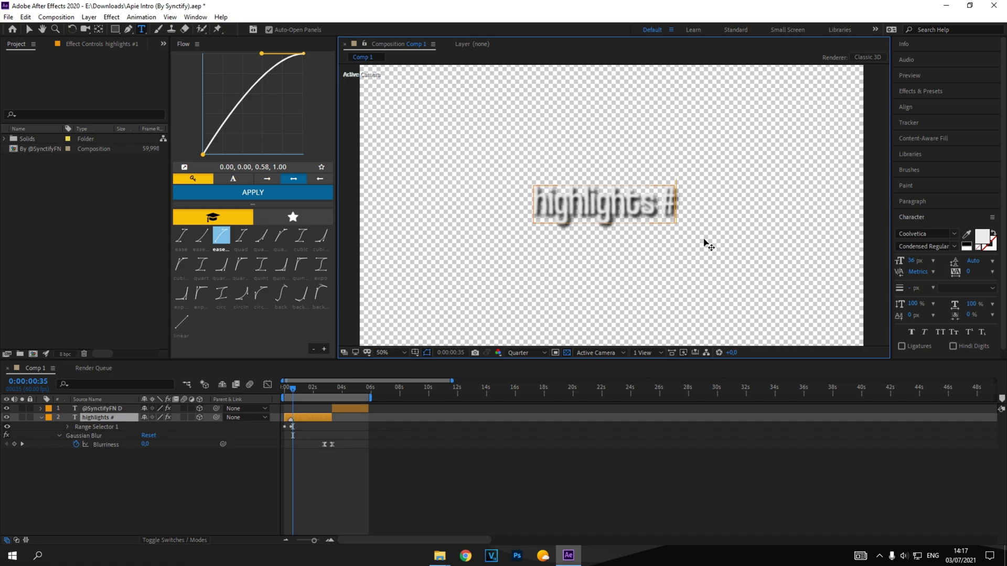
type("1")
left_click(322, 415)
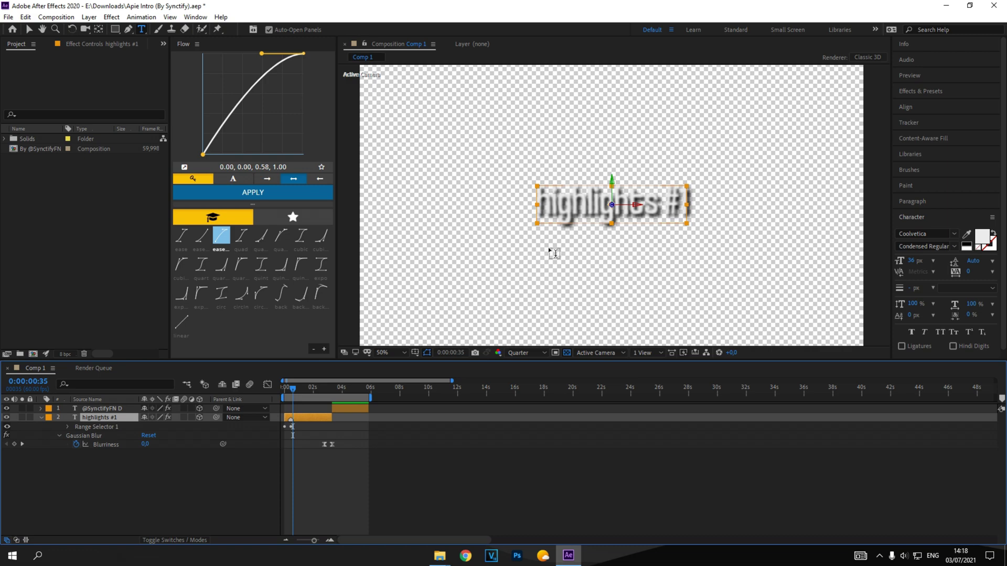
key("comma")
key("period")
Step: Try to centre the title horizontally, dismissing the 3D layer alignment error
left_click(911, 107)
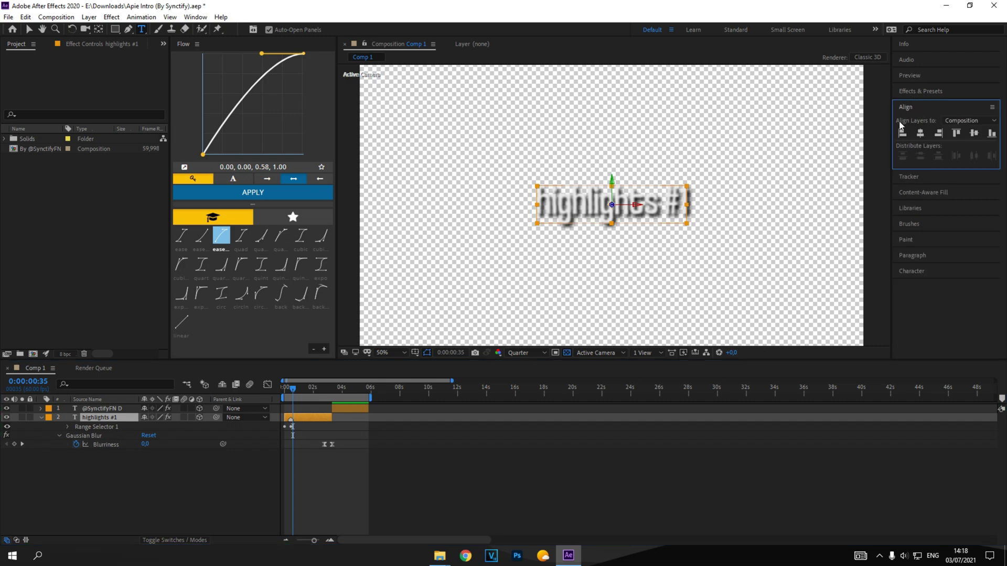
left_click(920, 133)
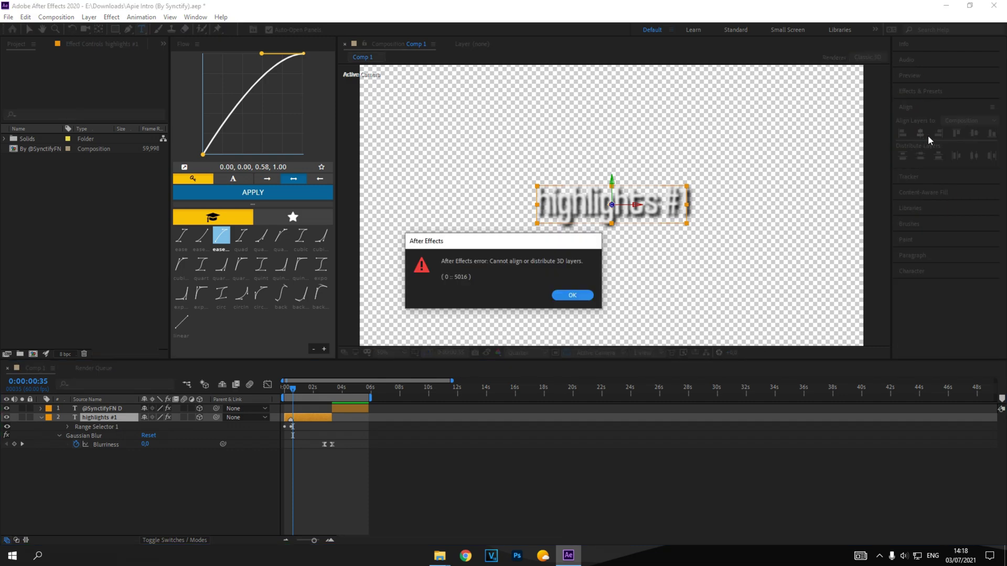
left_click(572, 296)
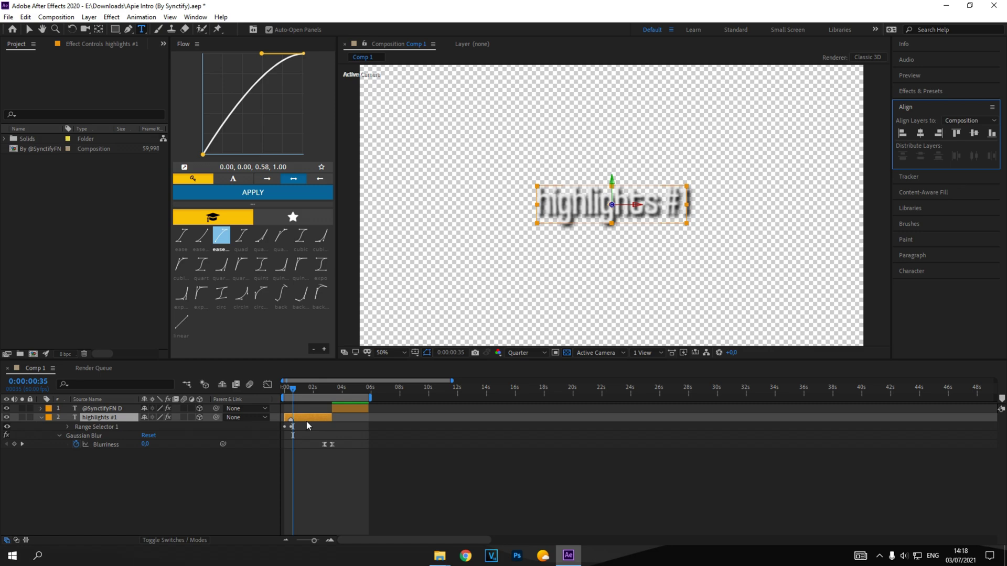
Step: Scrub forward to around four seconds and select the handle text layer
left_click(307, 422)
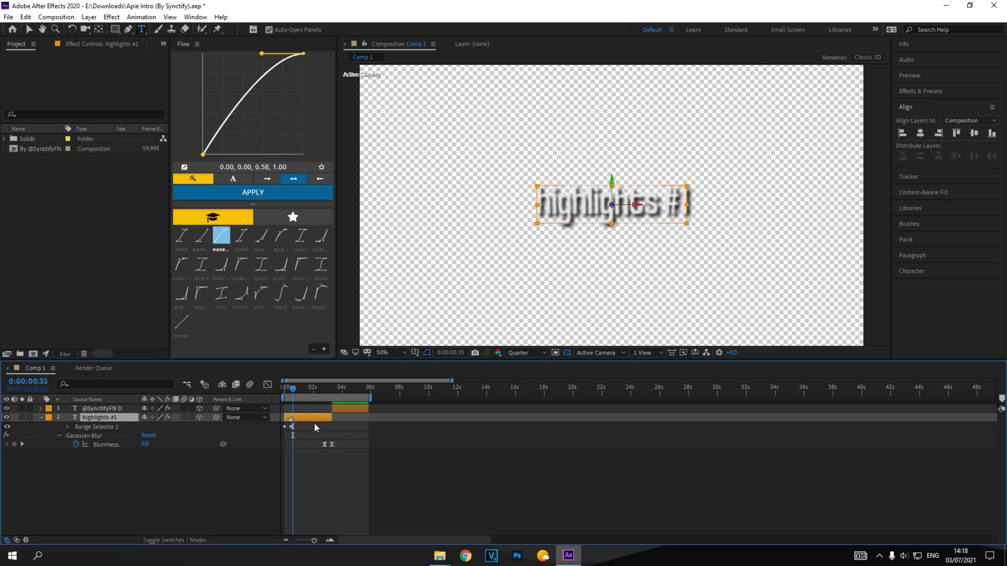
left_click_drag(295, 393, 348, 403)
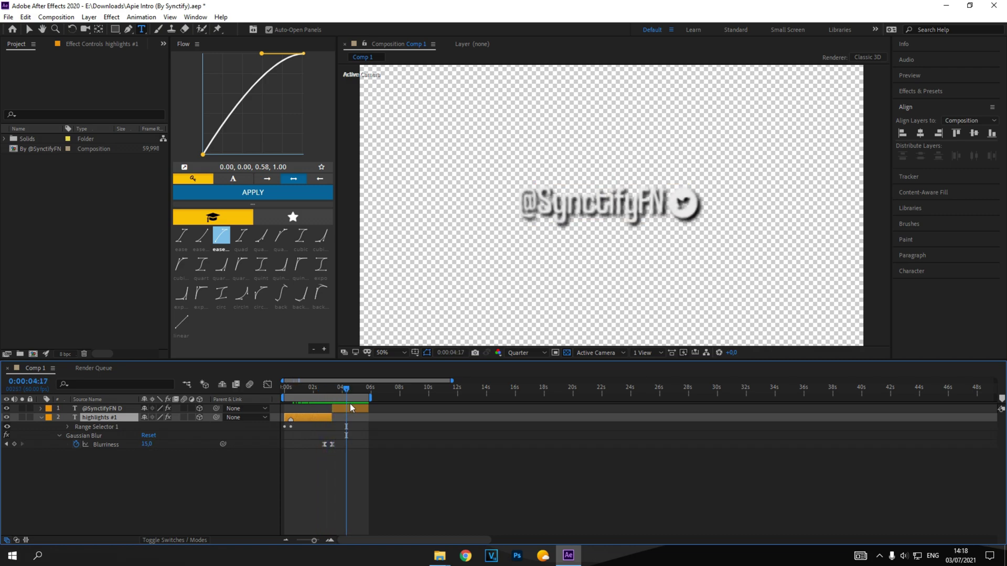
left_click(351, 408)
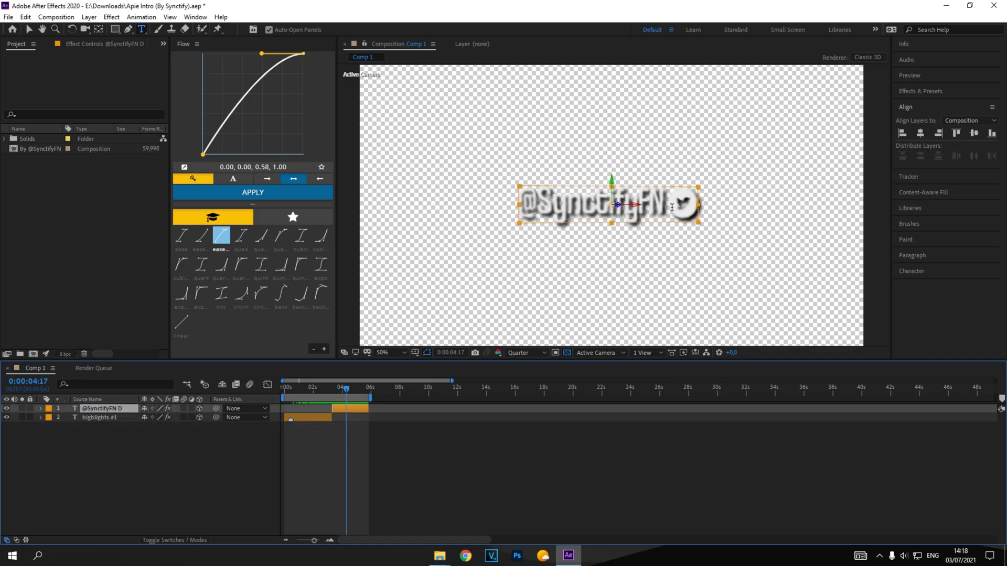
Step: Retype the handle text beside the bird icon, trying sample handles like 'EDITING +' before the final one
left_click(662, 247)
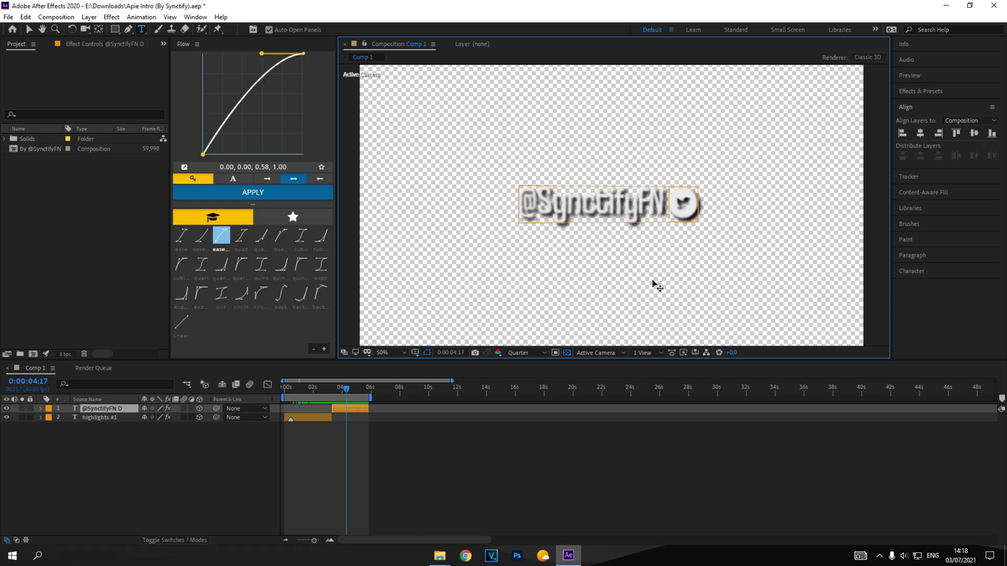
key("BackSpace")
key("BackSpace")
key("BackSpace")
key("BackSpace")
key("BackSpace")
key("BackSpace")
key("BackSpace")
key("BackSpace")
key("BackSpace")
key("BackSpace")
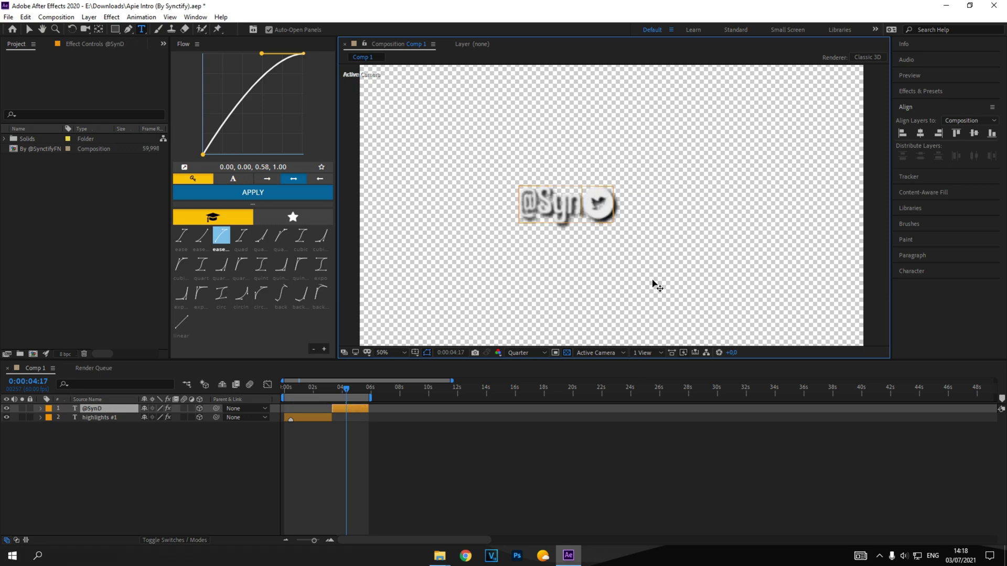
key("BackSpace")
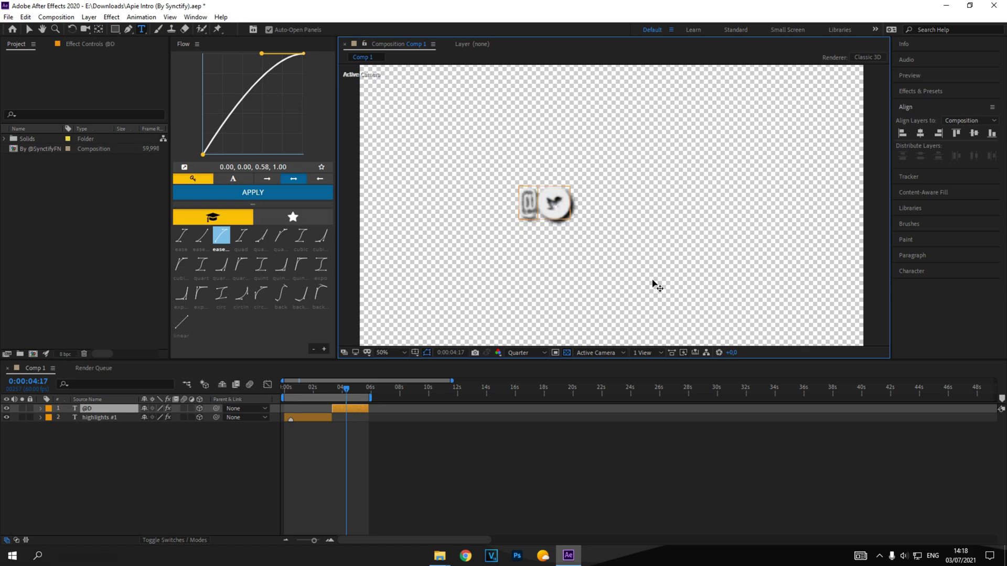
type("EDITING +")
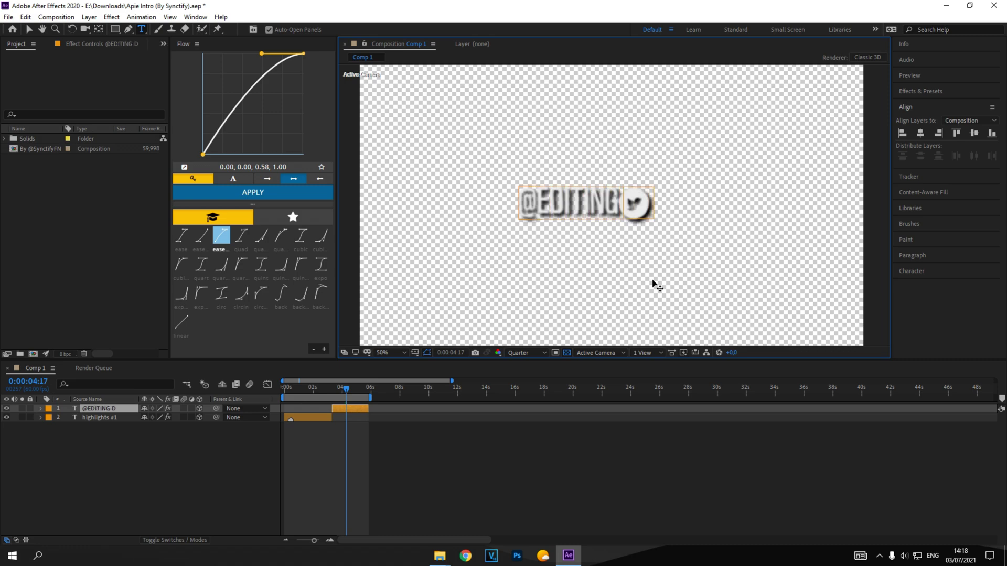
key("BackSpace")
key("BackSpace")
key("BackSpace")
key("BackSpace")
key("BackSpace")
key("BackSpace")
key("BackSpace")
key("BackSpace")
key("BackSpace")
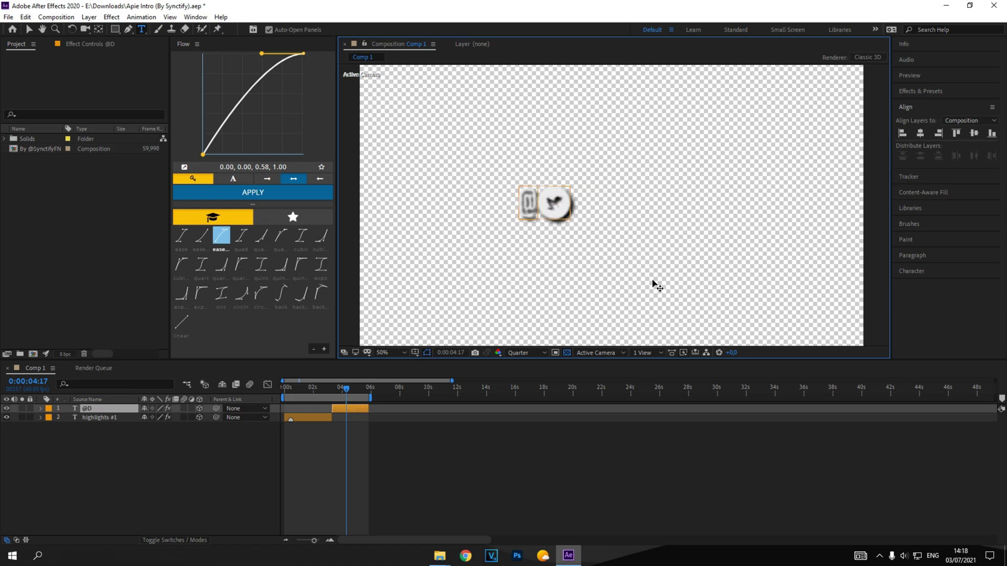
type("STEVEVFX")
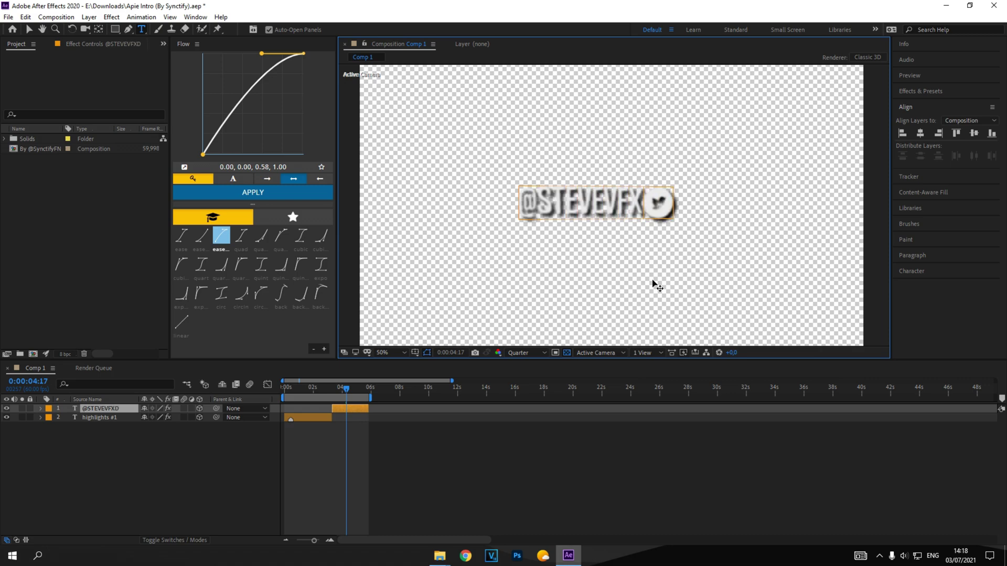
key("BackSpace")
key("BackSpace")
key("BackSpace")
key("BackSpace")
key("BackSpace")
key("BackSpace")
key("BackSpace")
key("BackSpace")
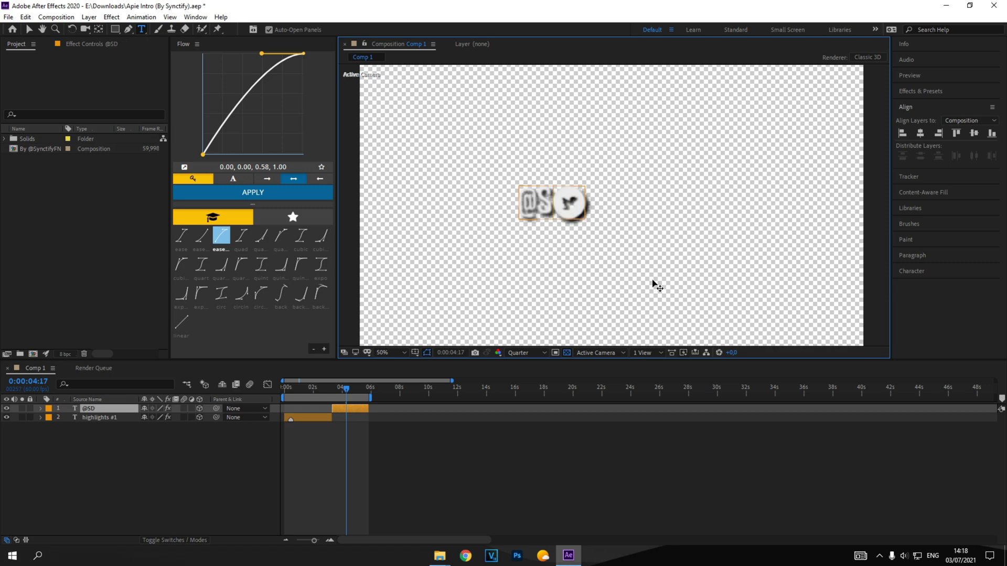
type("SynctifyF")
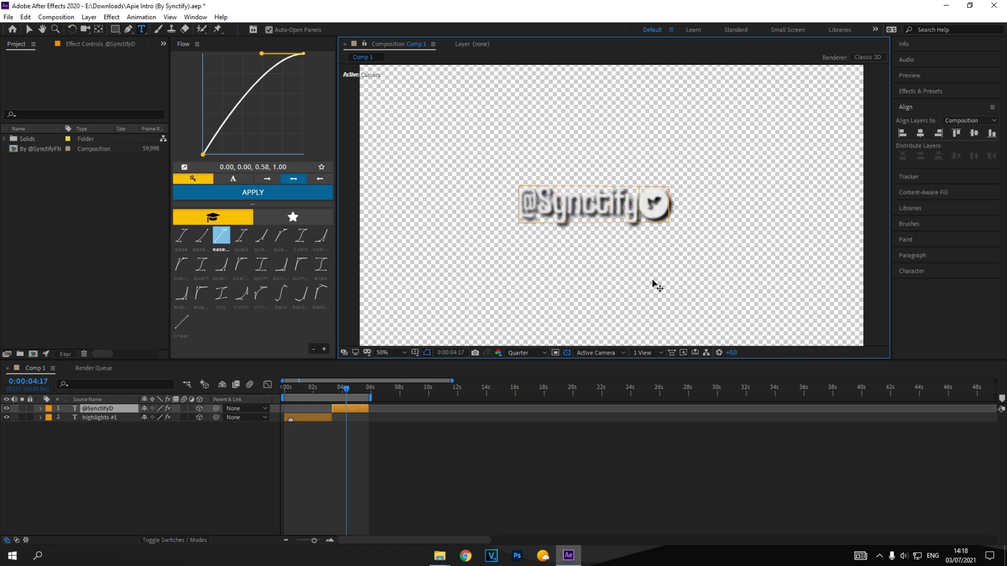
type("N")
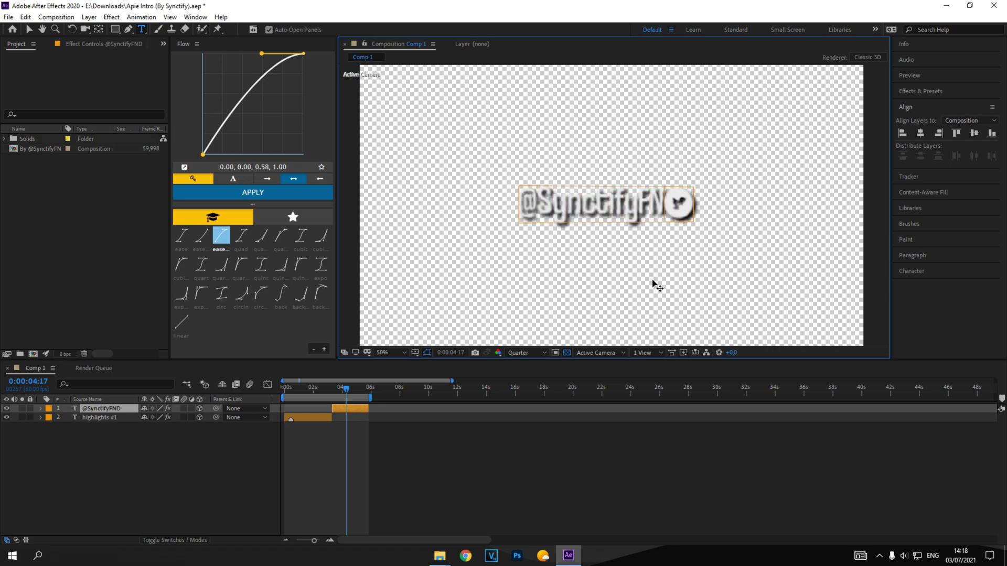
left_click(351, 407)
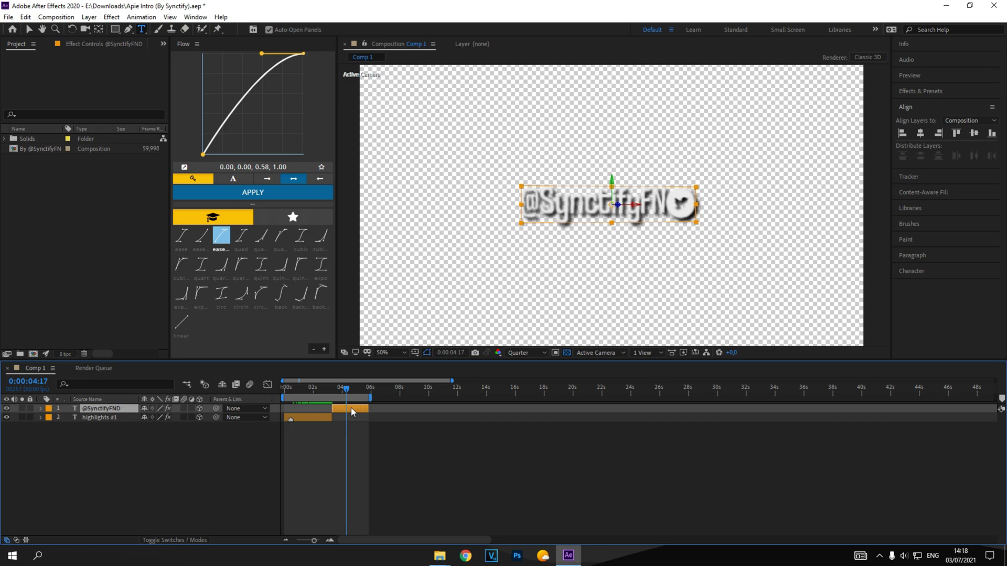
Step: Replay the title, switch on the transparency checkerboard, and scrub back to 0:00:01:27
scroll(507, 255, "down", 1)
scroll(507, 255, "up", 1)
key("space")
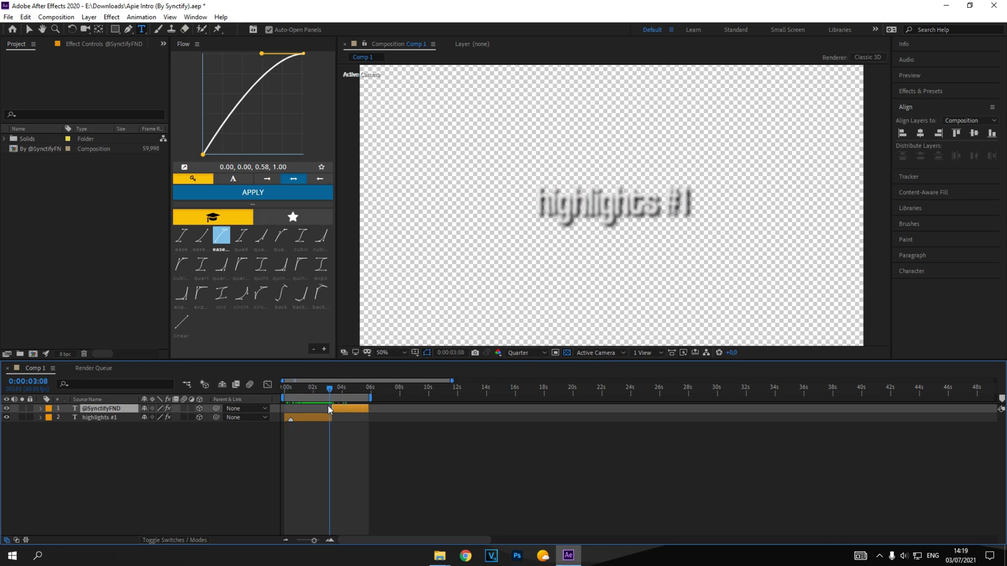
left_click(567, 352)
scroll(553, 217, "down", 1)
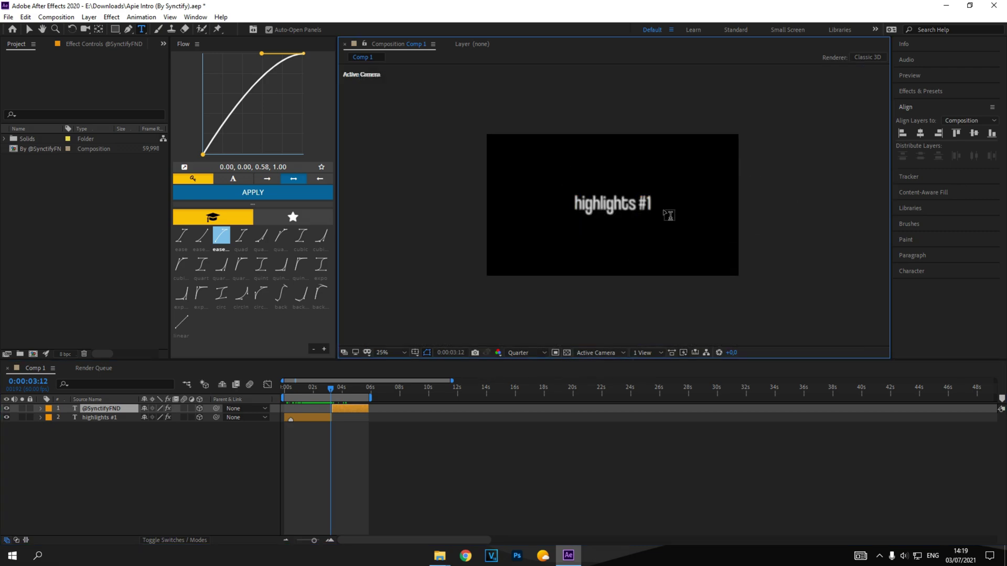
scroll(600, 196, "up", 1)
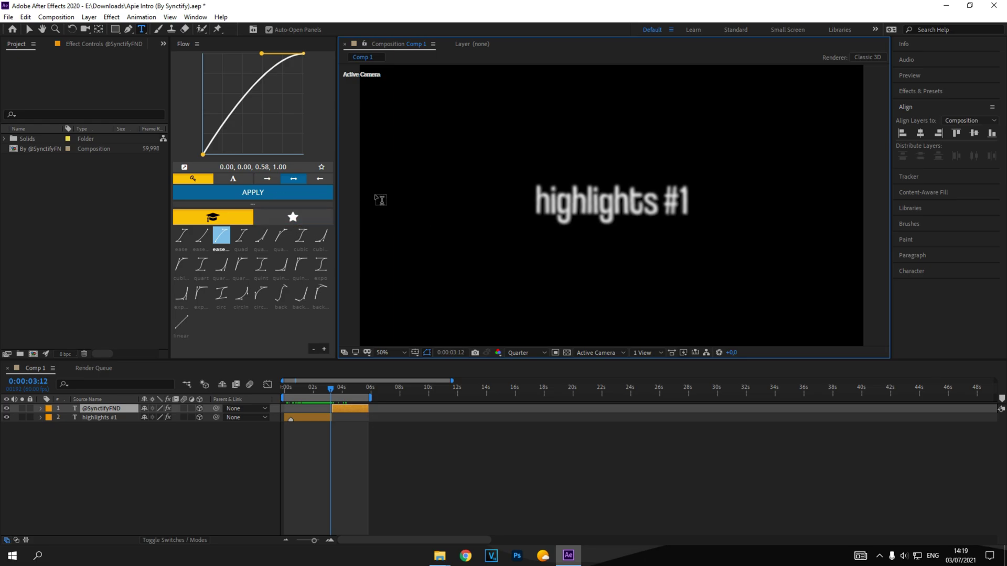
left_click(566, 352)
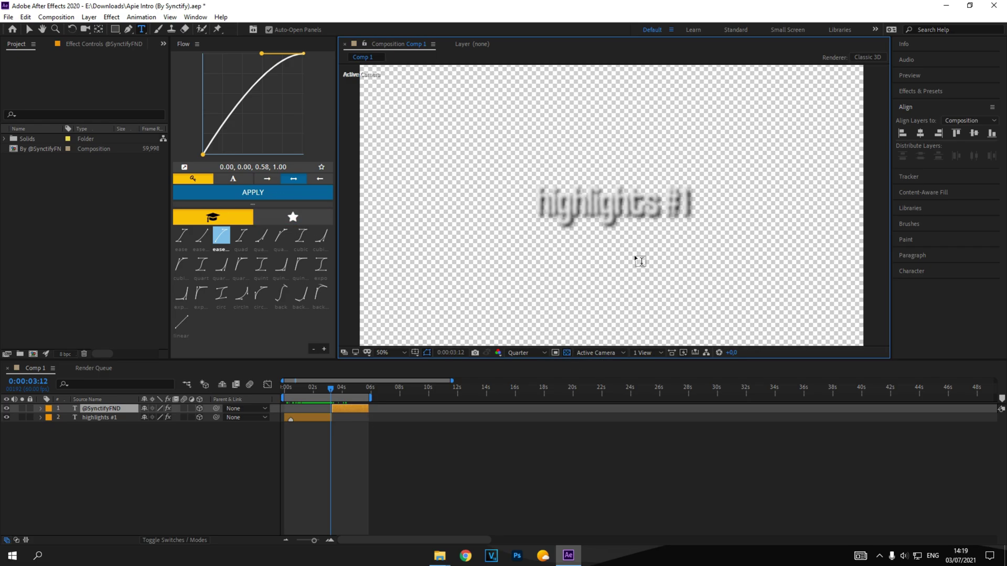
scroll(633, 262, "down", 1)
scroll(631, 267, "up", 1)
left_click_drag(331, 389, 305, 396)
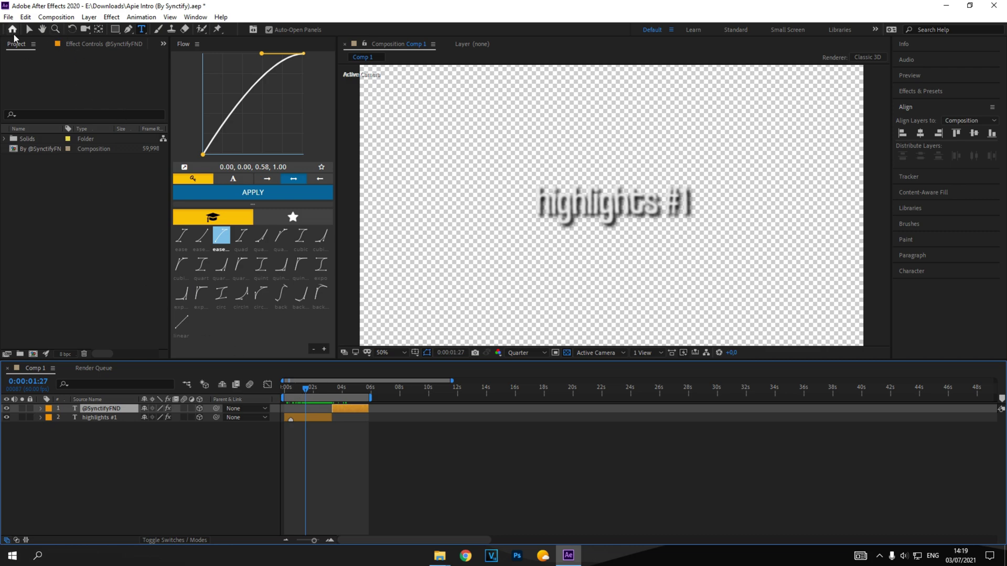
Step: Save the project and add Comp 1 to the render queue
left_click(7, 18)
left_click(13, 113)
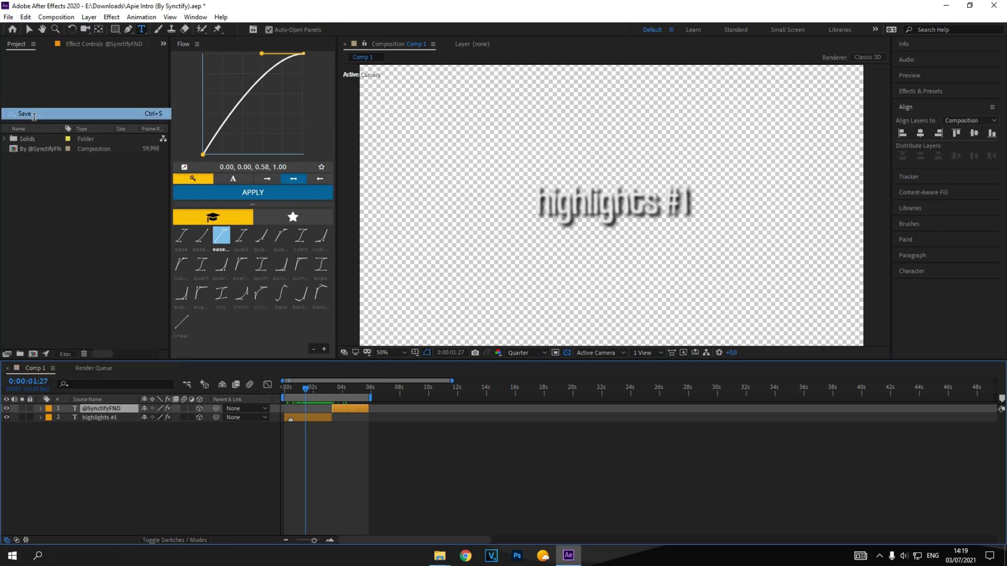
left_click(8, 17)
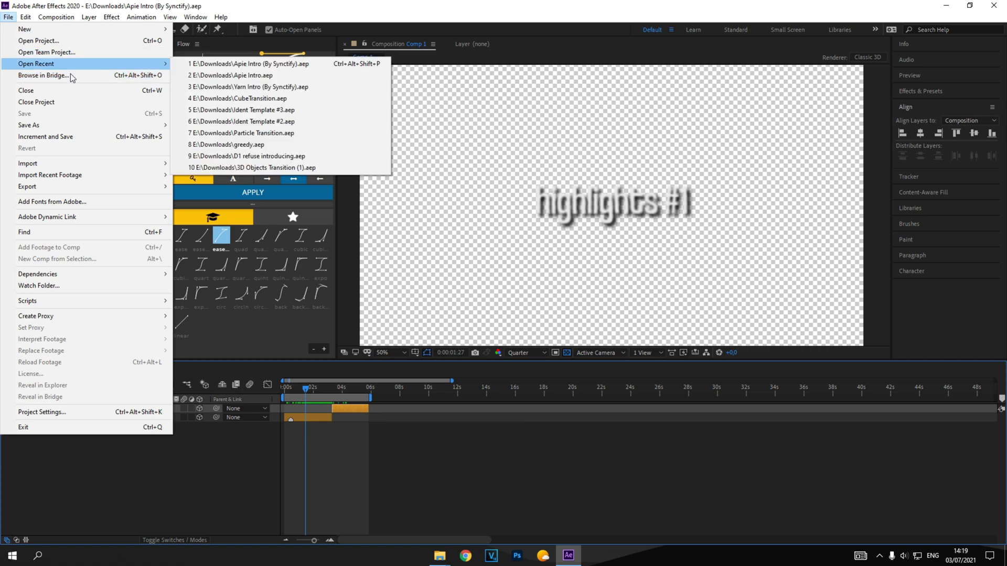
mouse_move(105, 182)
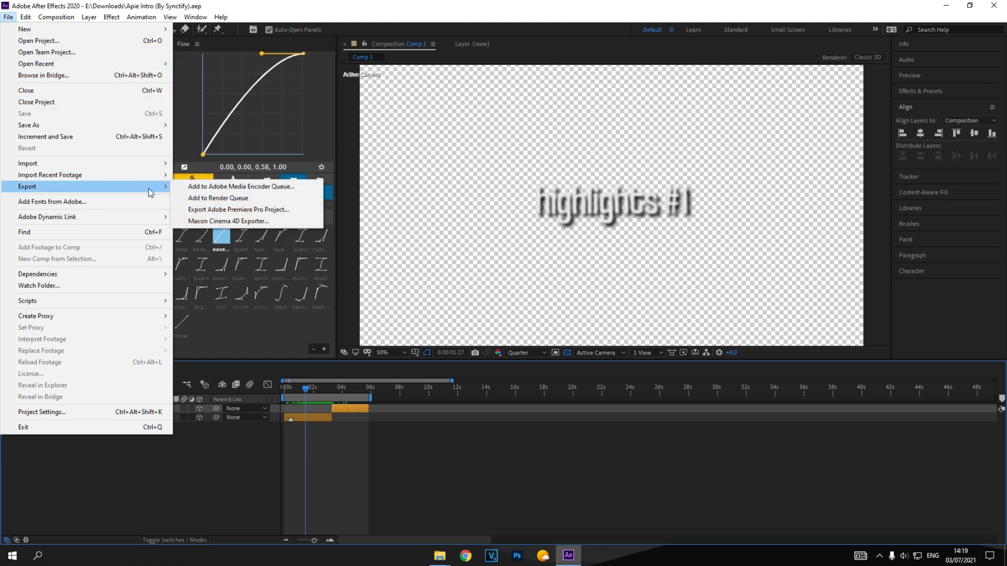
left_click(229, 200)
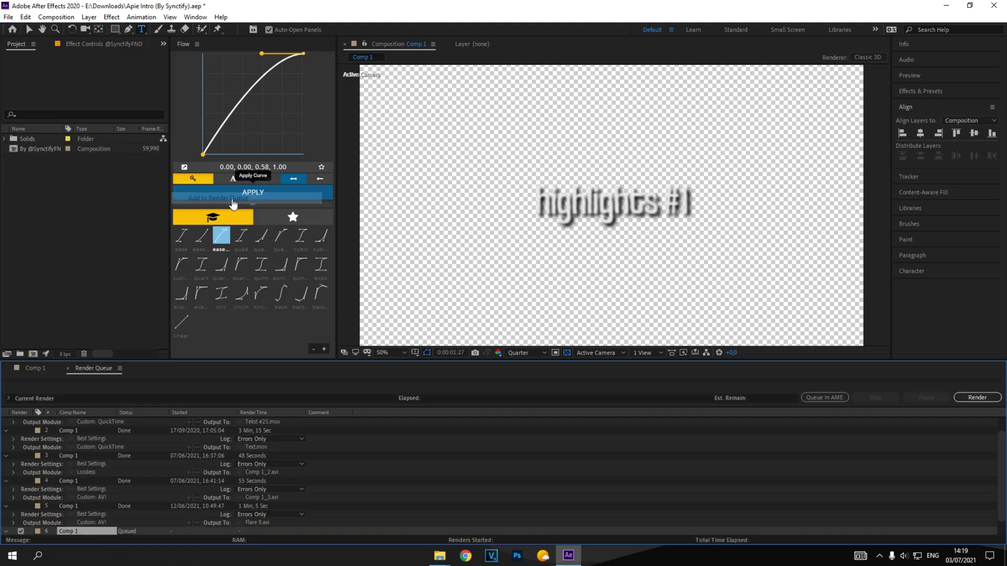
Step: Delete the old finished renders so only Comp 1 remains queued
left_click(60, 431)
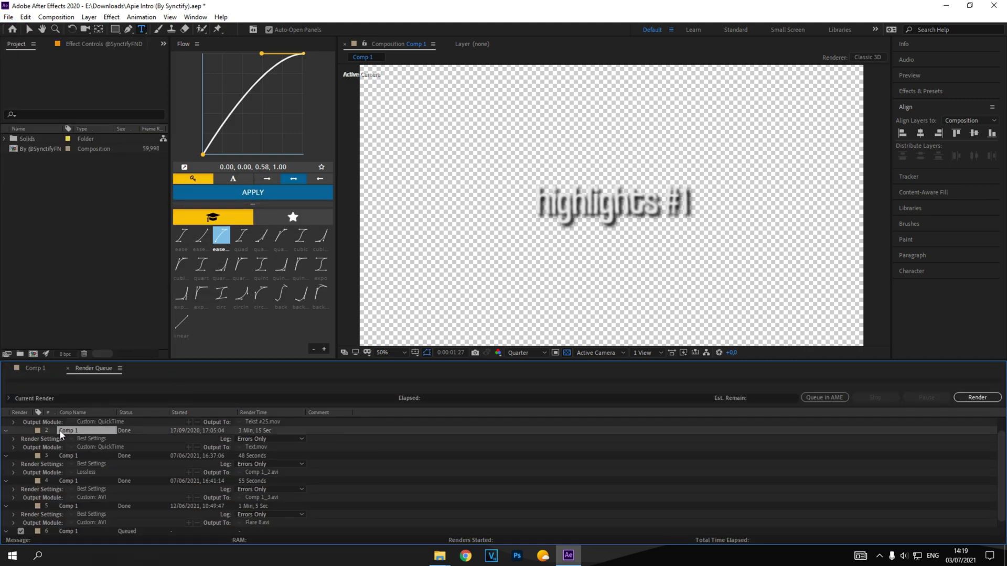
key("Delete")
left_click(58, 433)
key("Delete")
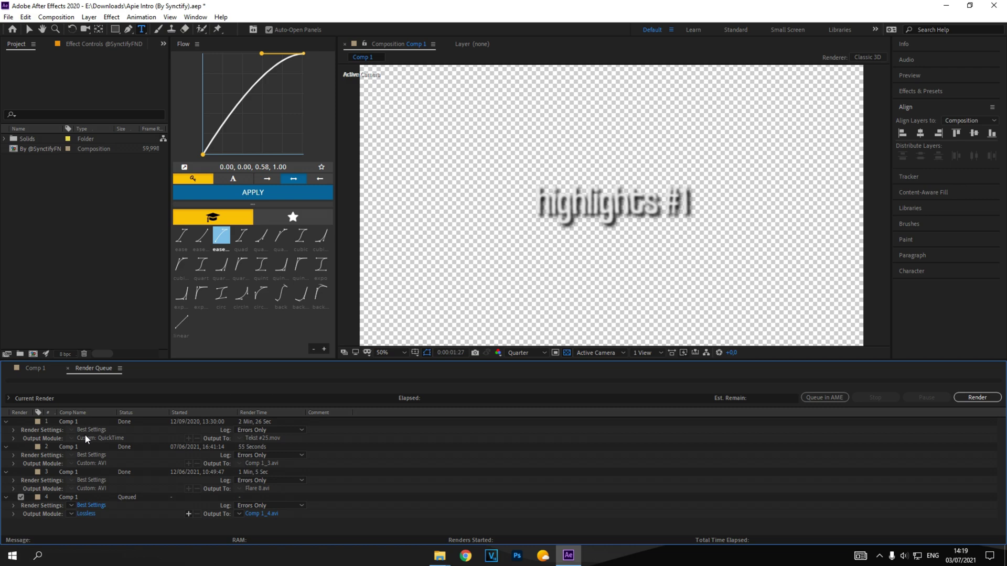
left_click(74, 425)
key("Delete")
double_click(74, 424)
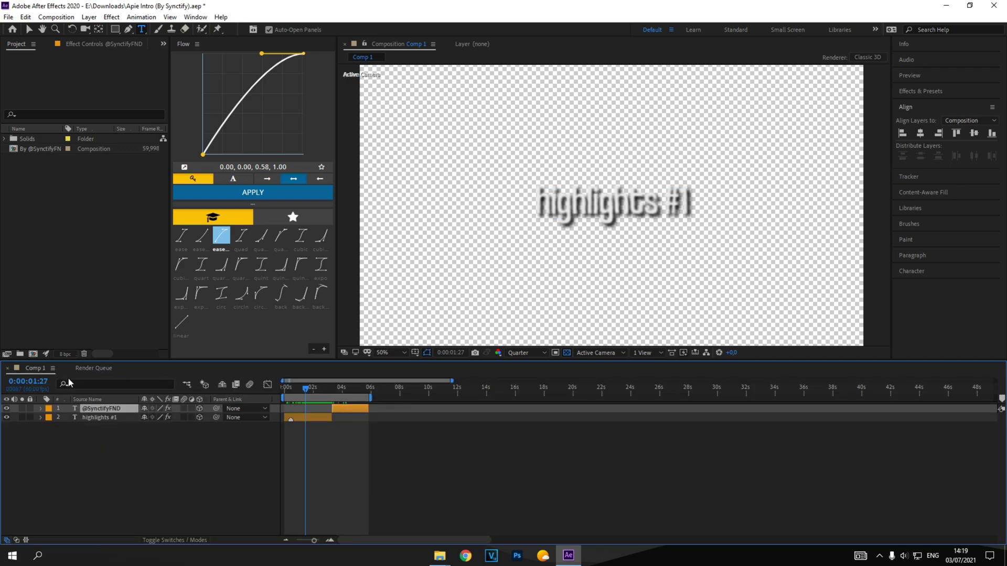
left_click(84, 370)
key("Delete")
left_click(72, 420)
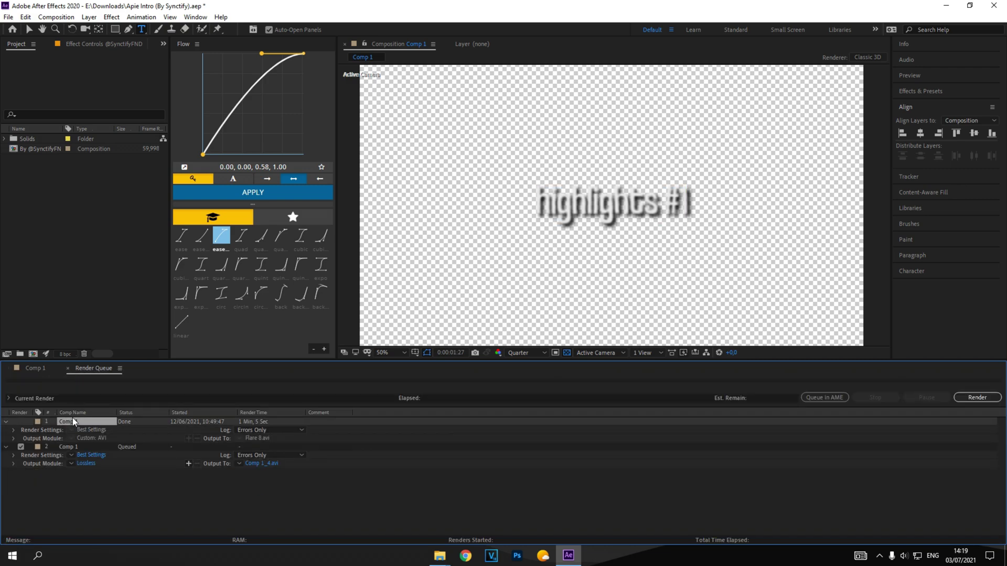
key("Delete")
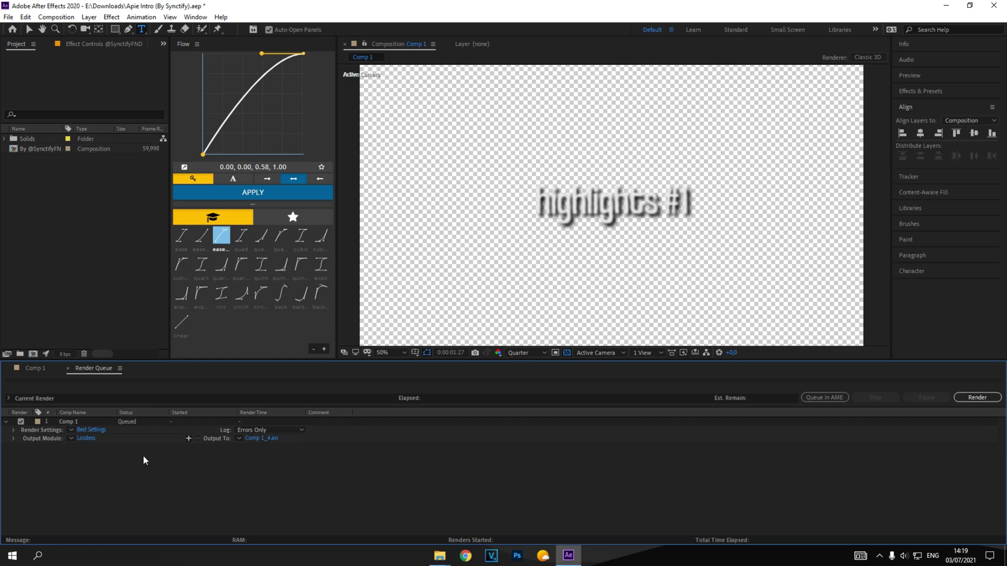
Step: Set the output module's channels to RGB + Alpha
left_click(78, 438)
left_click(96, 109)
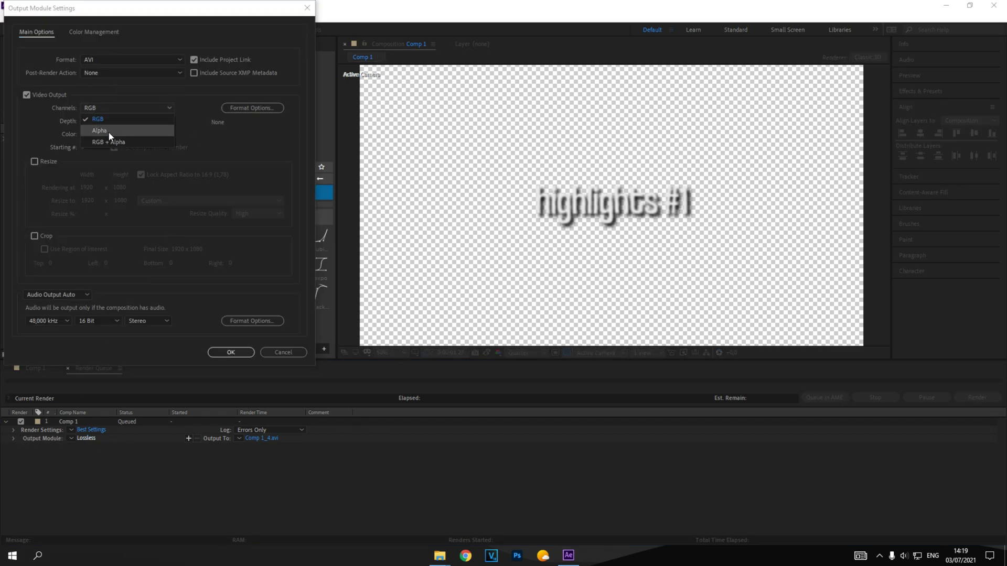
left_click(108, 126)
left_click(223, 353)
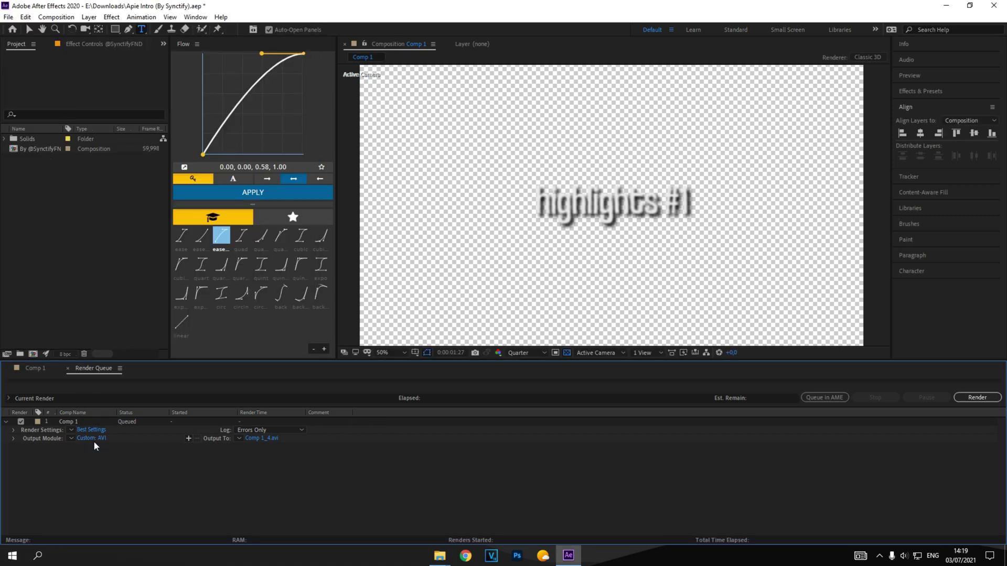
left_click(92, 439)
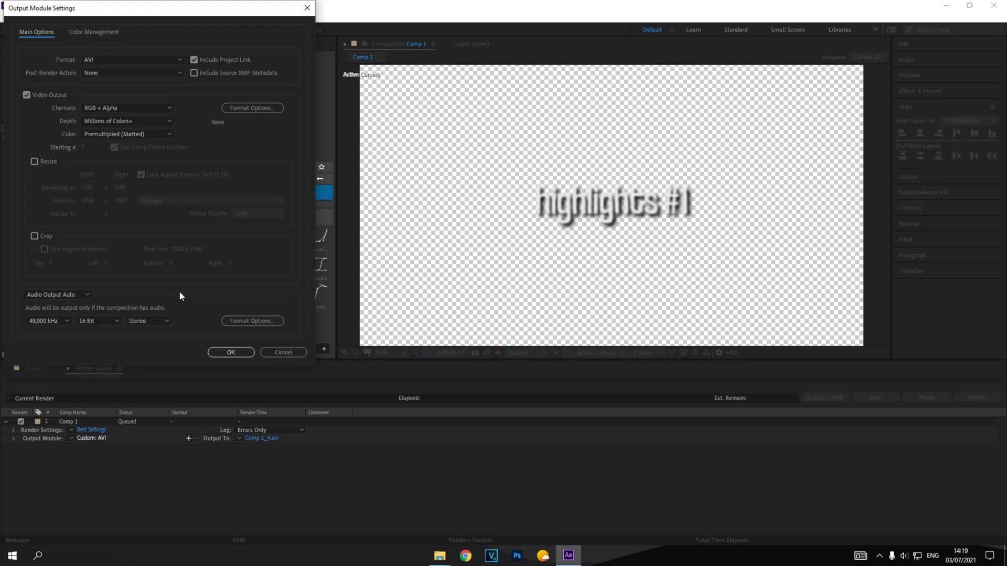
left_click(231, 352)
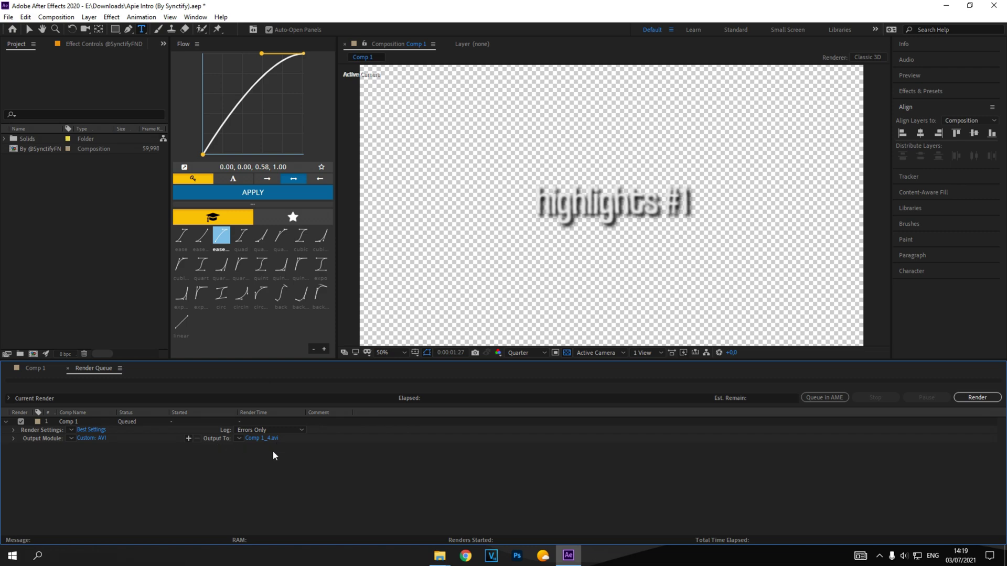
Step: Name the render output 'Apie Tutorial.avi' and select the queued Comp 1 render
left_click(264, 439)
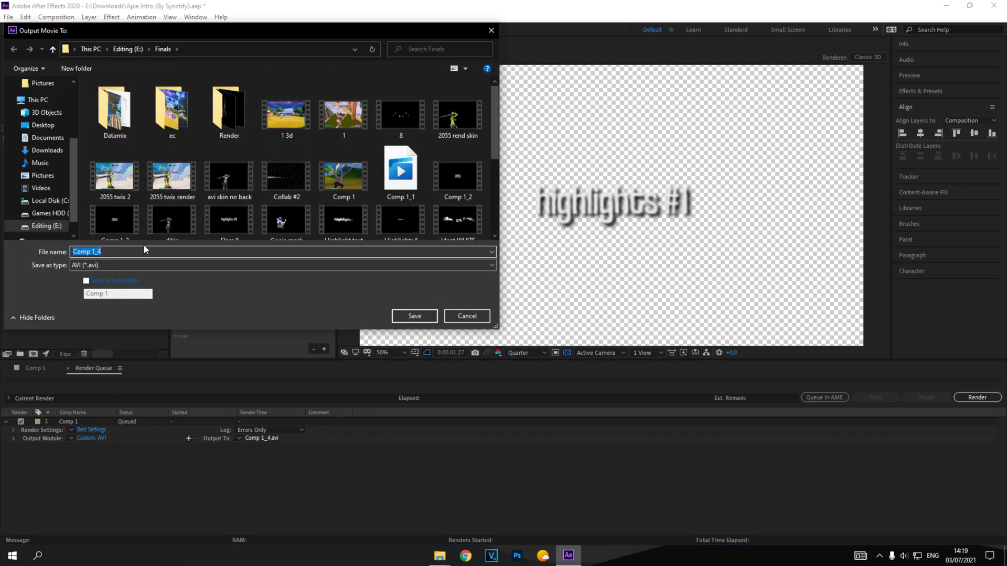
type("Apie Tutorial")
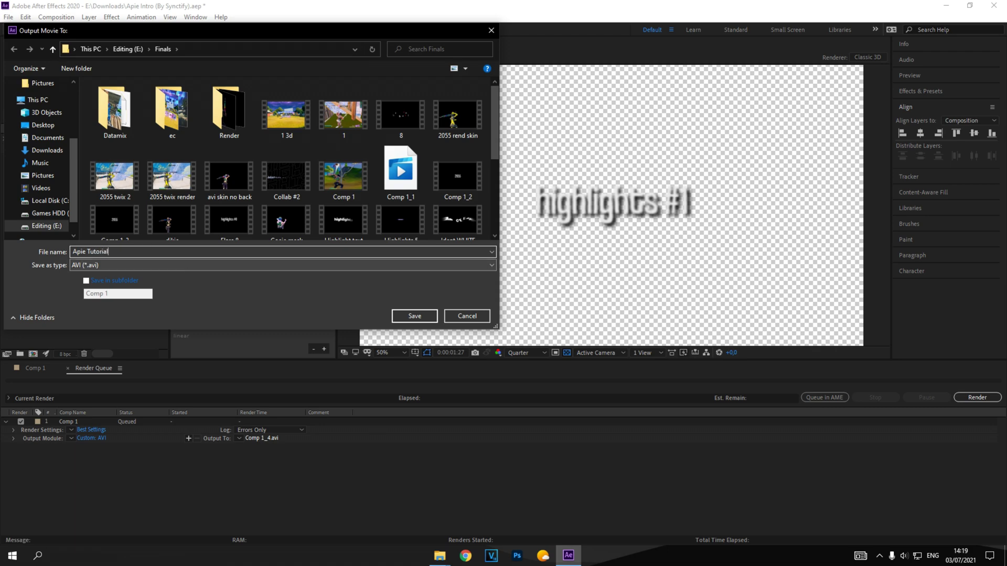
left_click(414, 315)
left_click(94, 423)
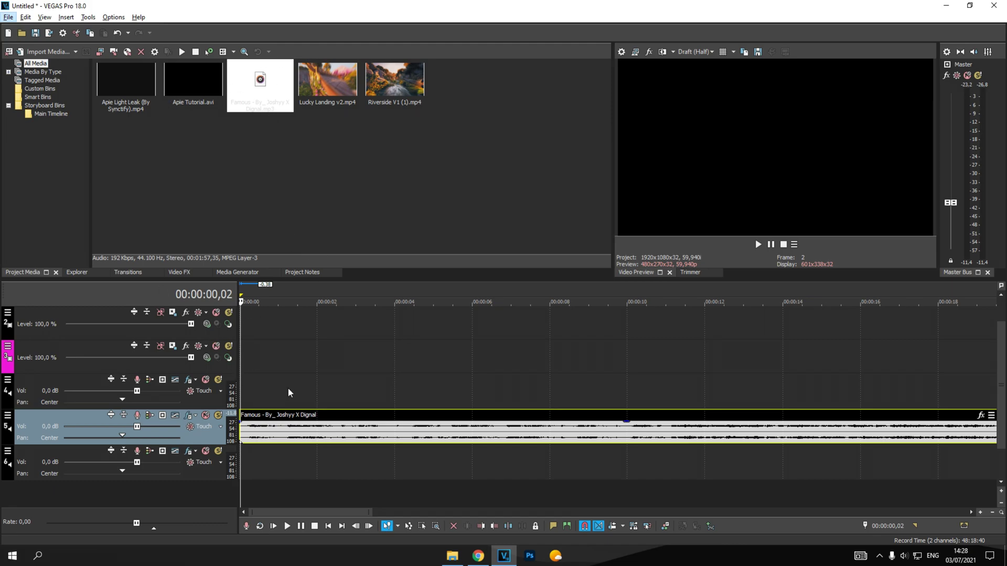
Step: Audition the opening of the Famous song on the timeline
left_click(249, 395)
scroll(305, 388, "up", 2)
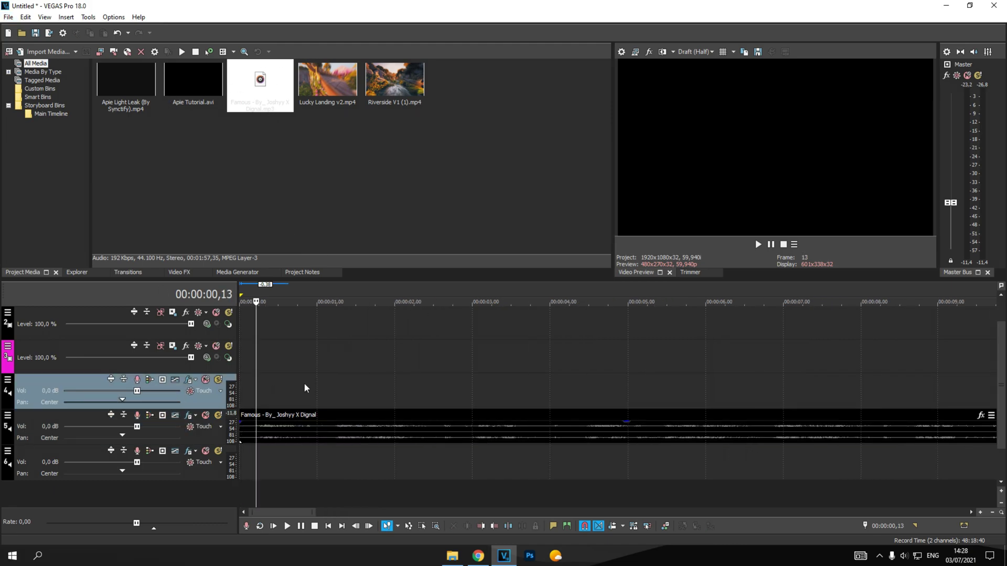
left_click(248, 393)
key("space")
key("space")
scroll(273, 388, "down", 3)
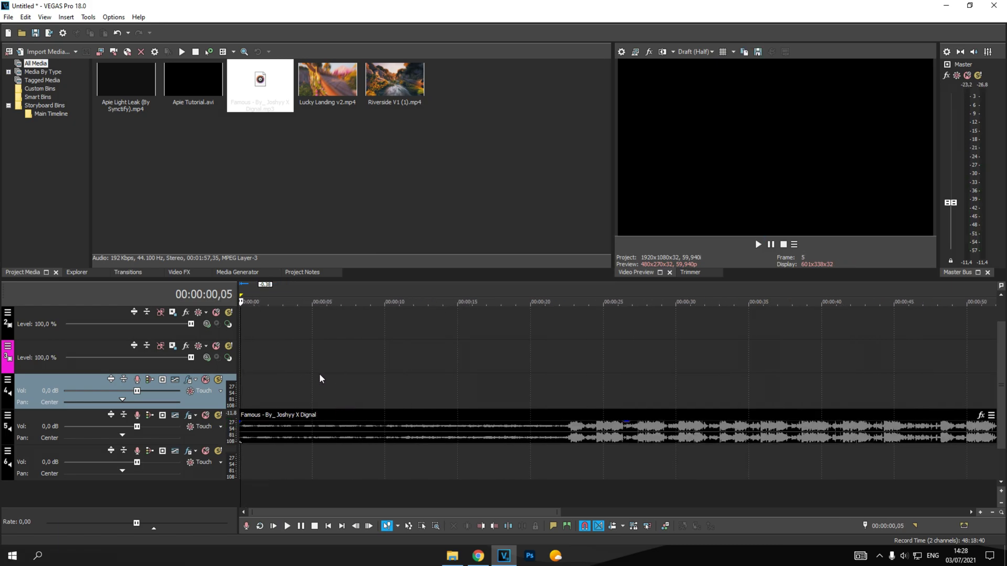
scroll(314, 393, "up", 4)
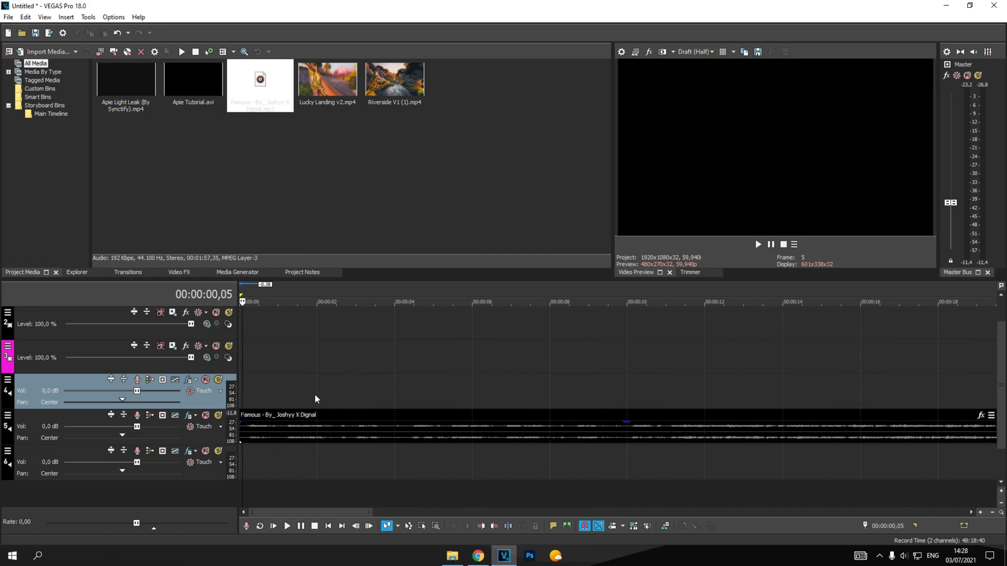
key("space")
key("space")
key("space")
key("space")
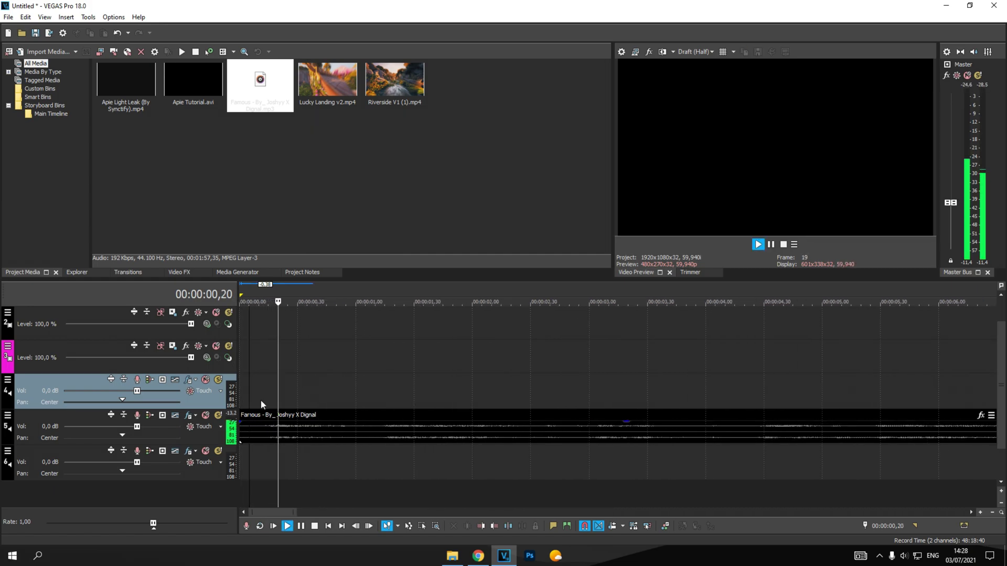
left_click(242, 403)
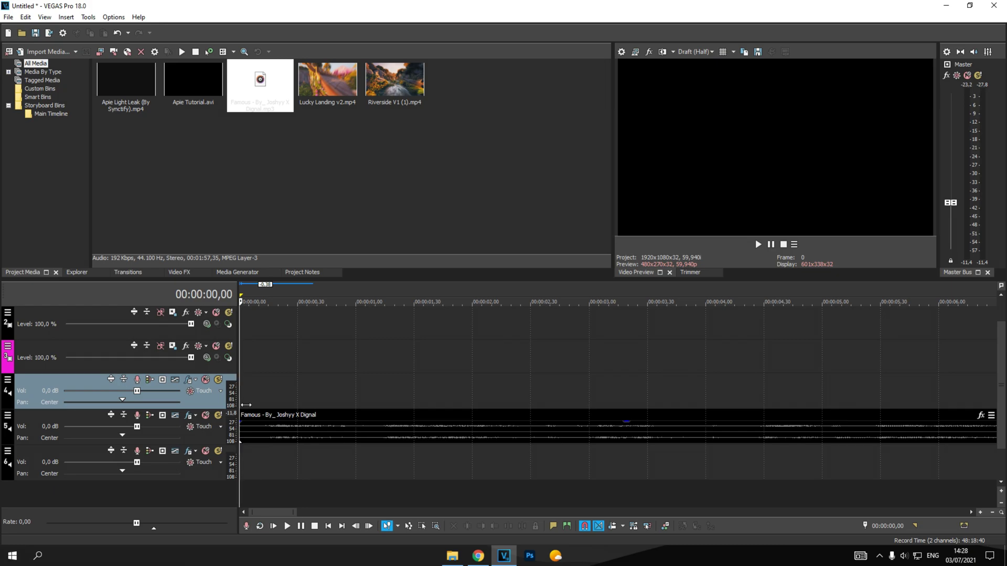
Step: Park the cursor at frame 13 and select empty video track 3
left_click(265, 395)
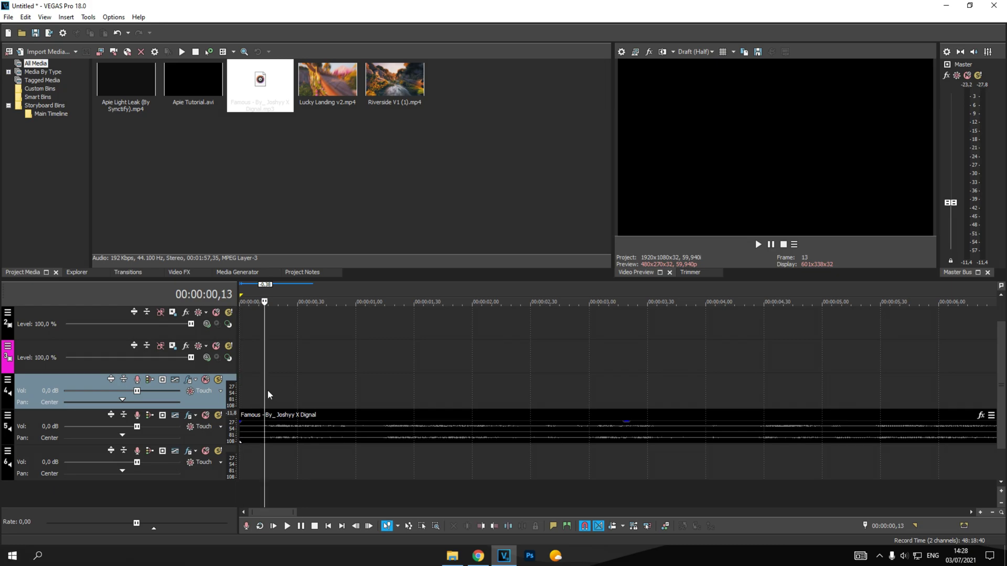
scroll(335, 394, "up", 3)
scroll(336, 393, "up", 3)
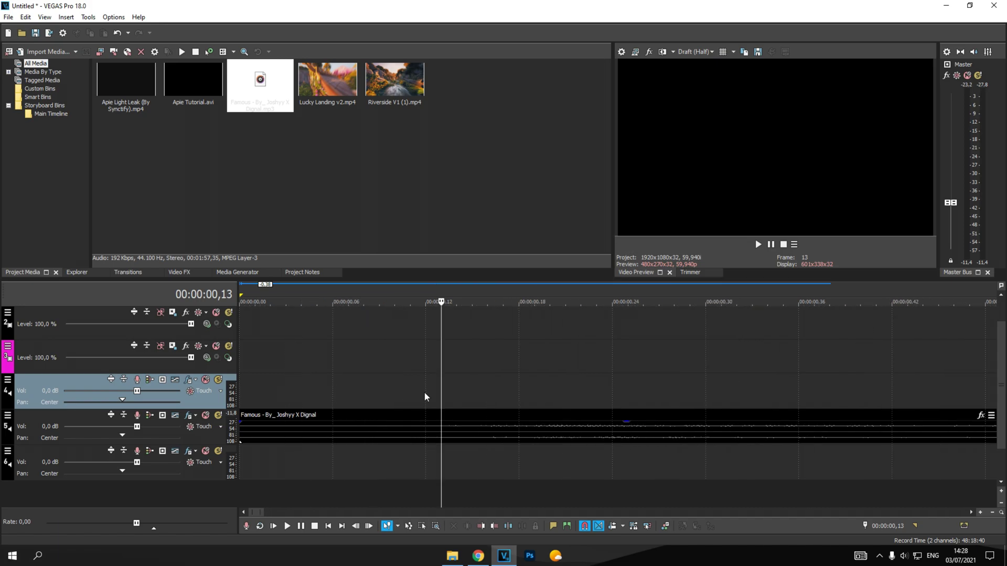
scroll(440, 382, "down", 4)
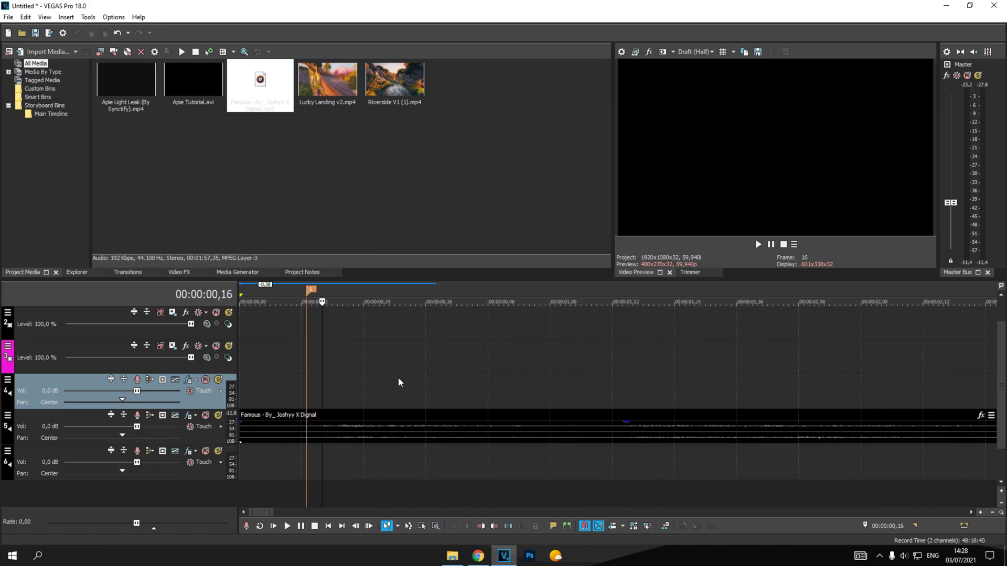
left_click(290, 368)
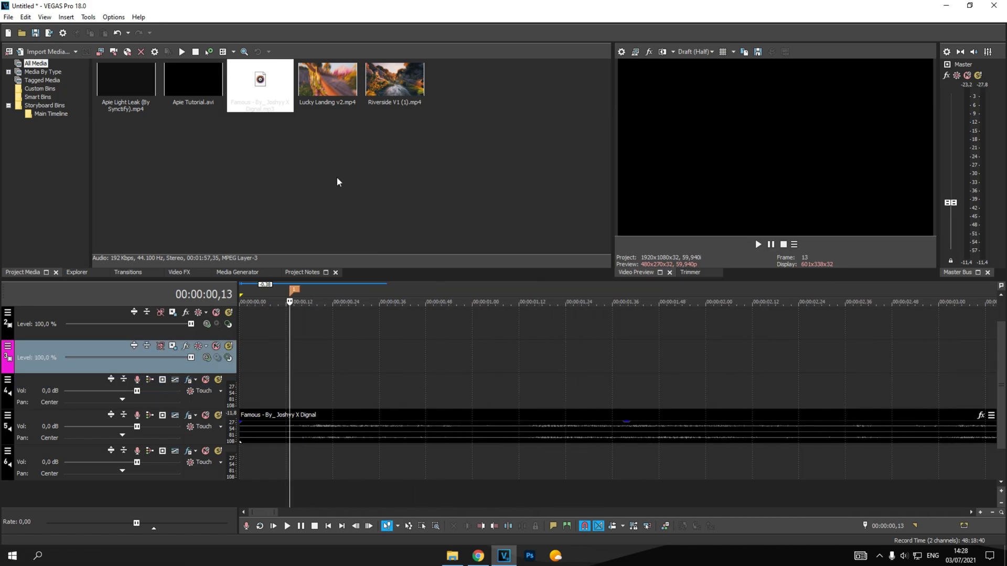
Step: Place Riverside V1 (1).mp4 on video track 3 and play it back
left_click(370, 84)
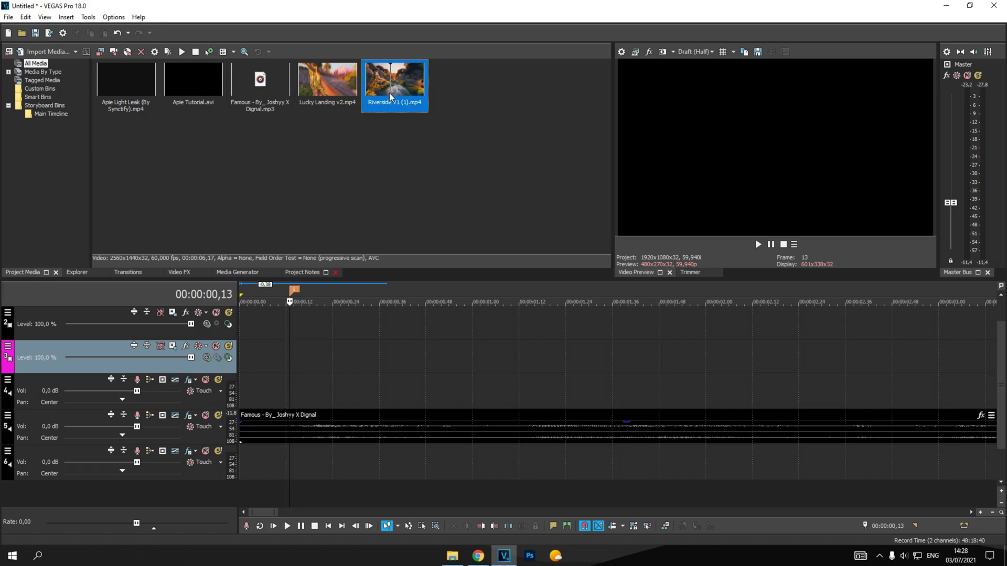
left_click_drag(389, 96, 299, 358)
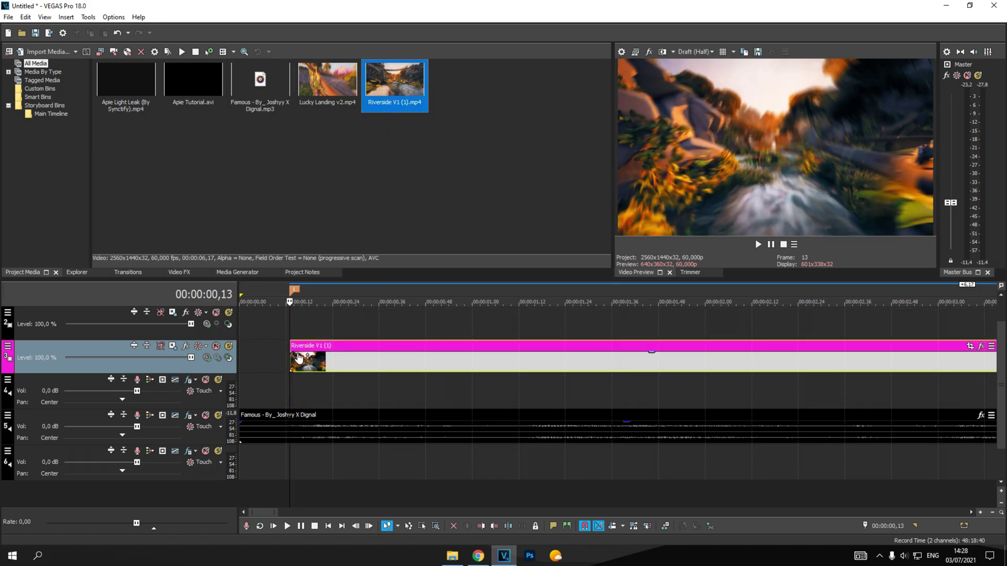
scroll(296, 367, "down", 5)
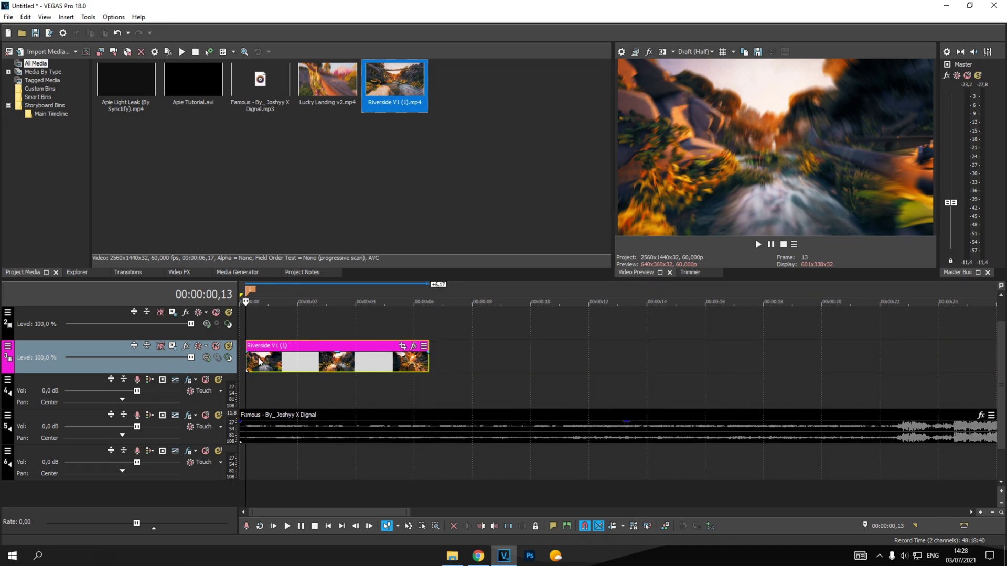
left_click(250, 338)
key("space")
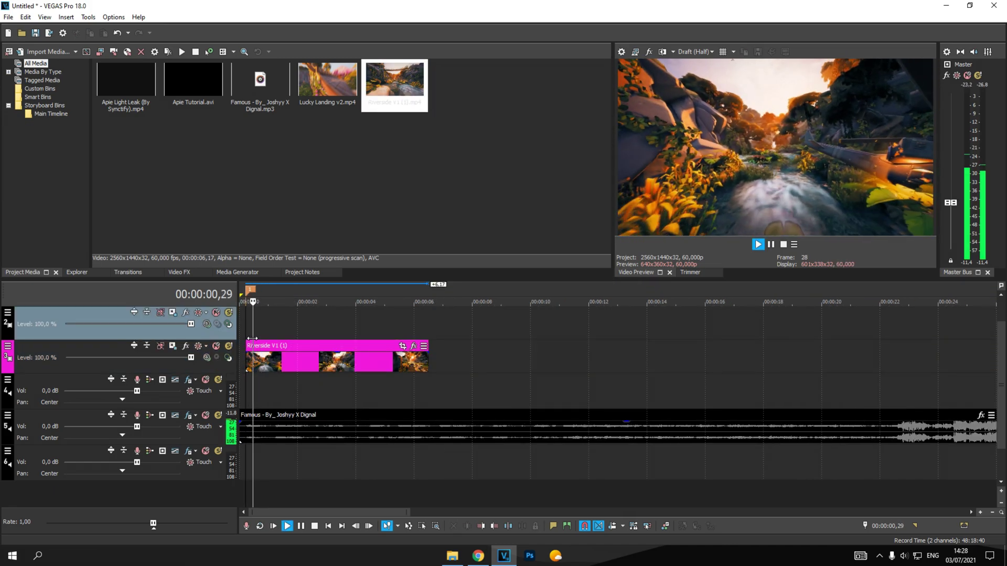
scroll(398, 356, "up", 5)
key("space")
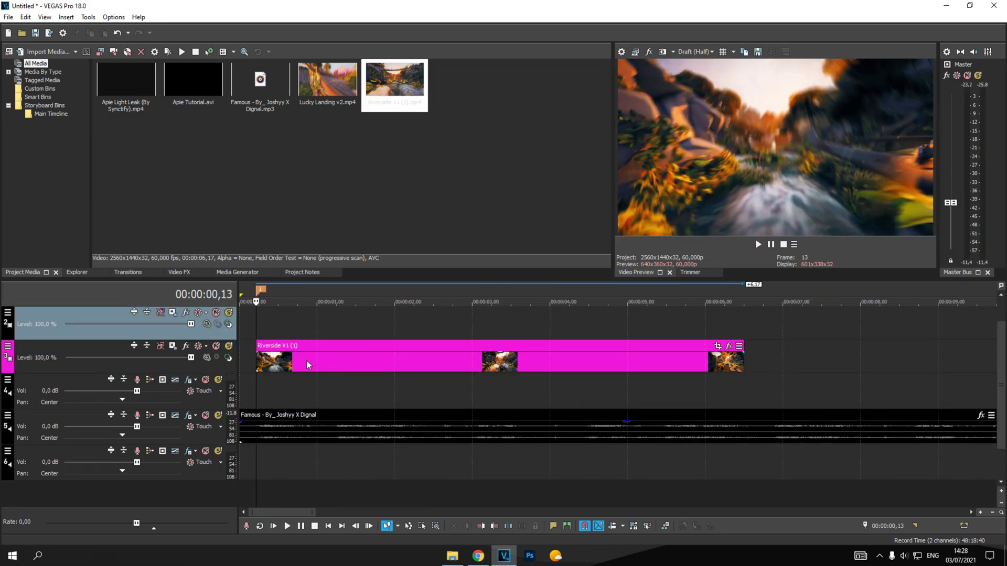
scroll(307, 361, "up", 6)
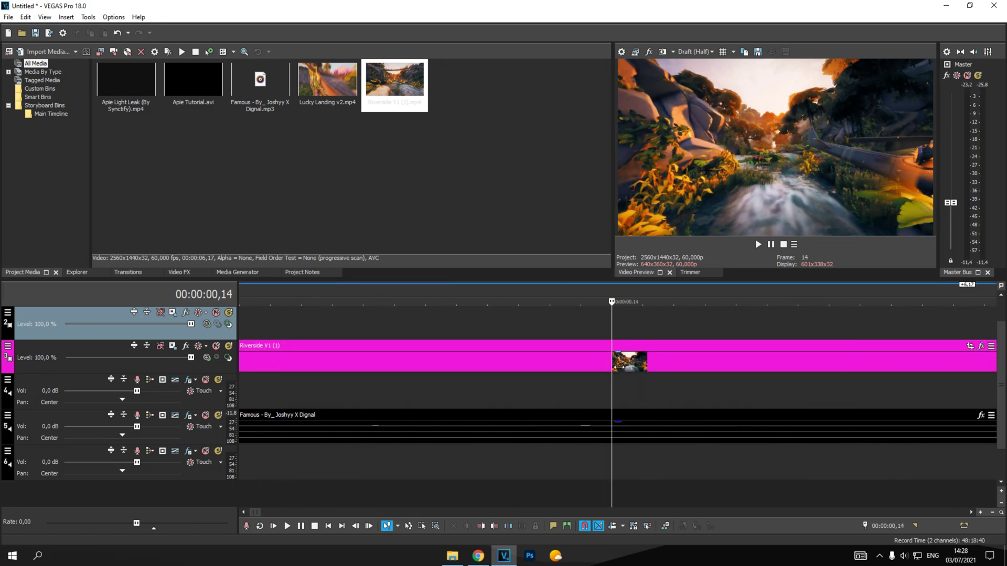
Step: Split the clip at frame 13, delete the front piece, and nudge it into alignment
left_click(600, 367)
key("s")
key("Delete")
left_click_drag(632, 362, 591, 362)
scroll(621, 363, "down", 5)
scroll(603, 372, "down", 3)
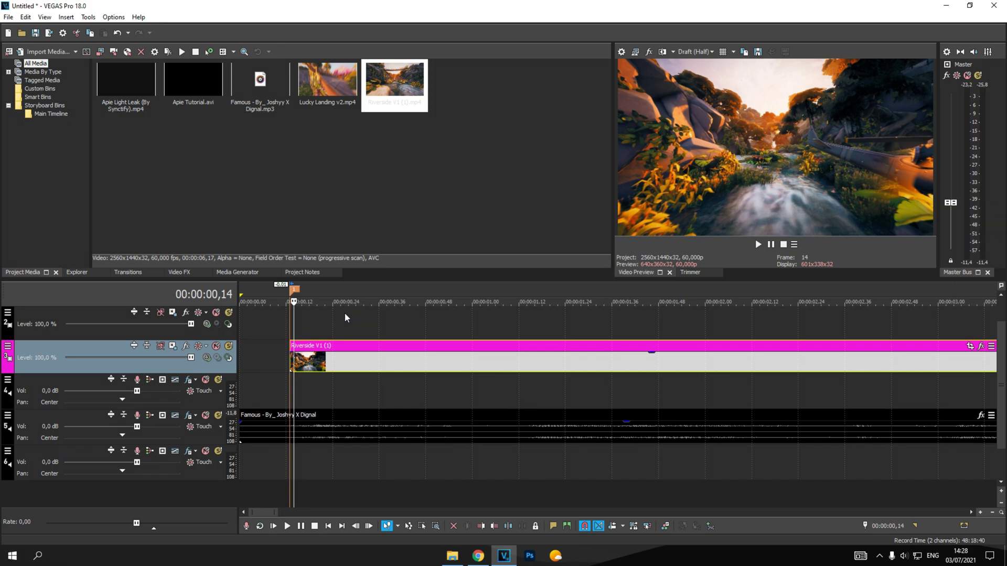
scroll(339, 347, "down", 6)
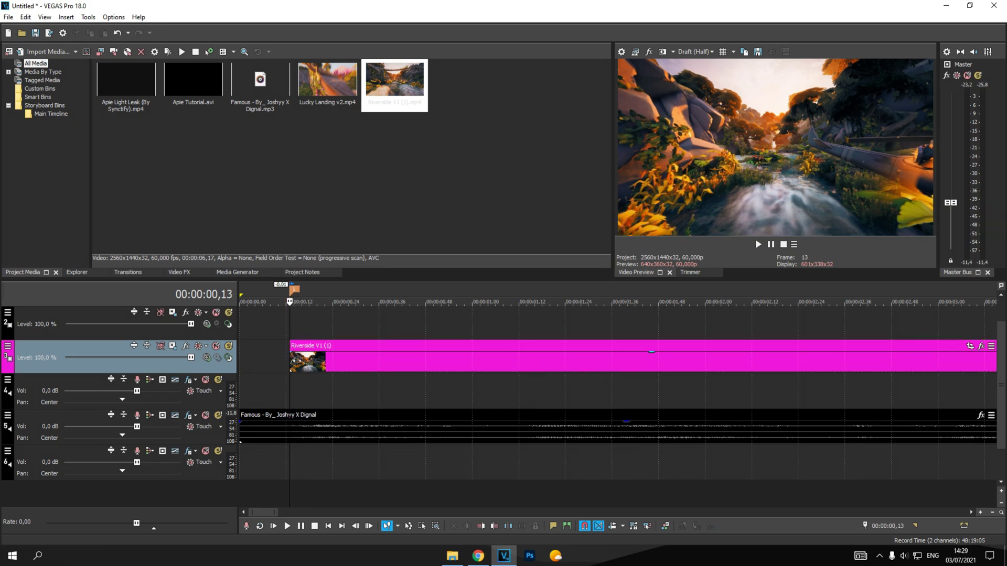
scroll(333, 372, "up", 2)
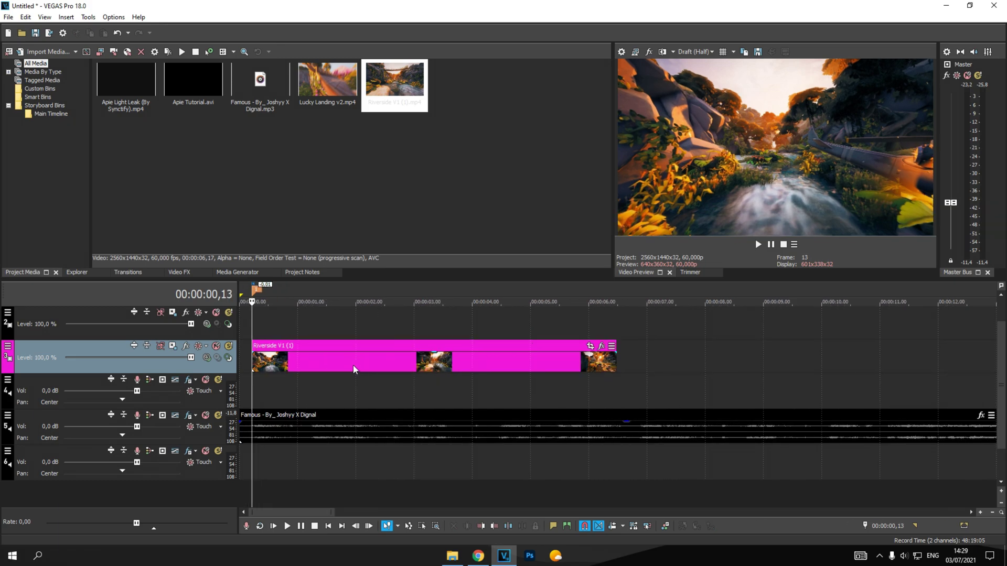
Step: Add a velocity envelope to the Riverside clip
right_click(410, 363)
mouse_move(519, 435)
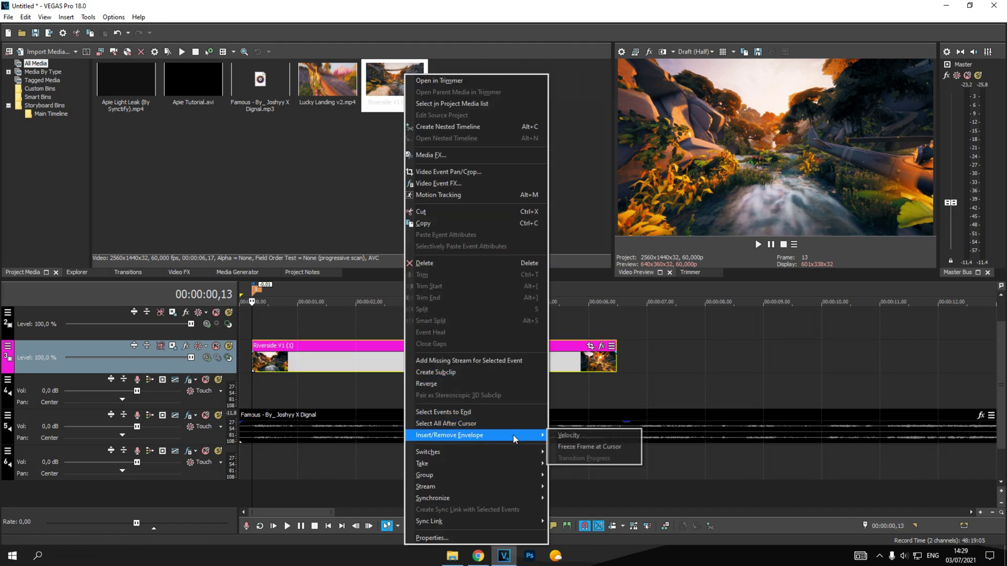
left_click(560, 436)
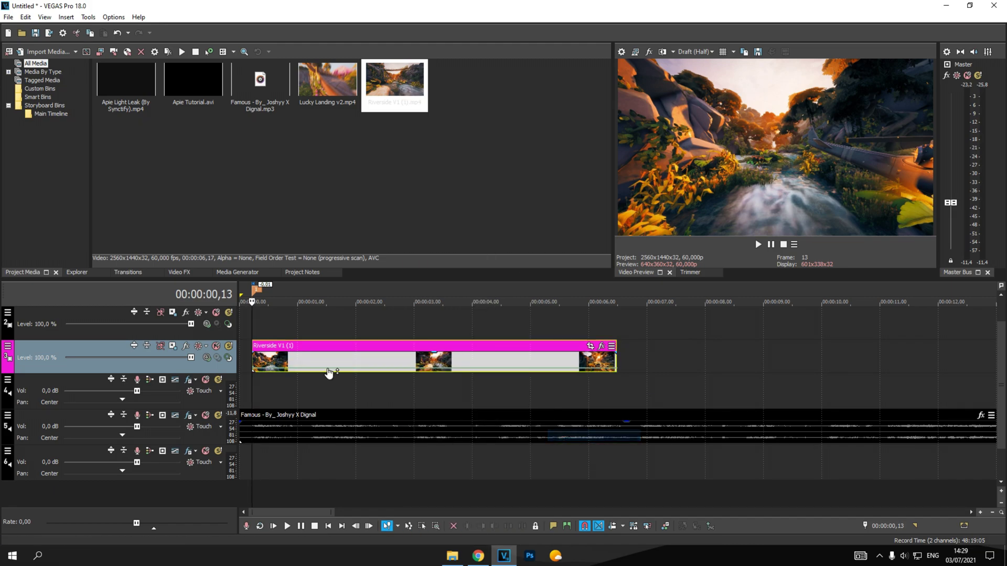
scroll(770, 442, "up", 3)
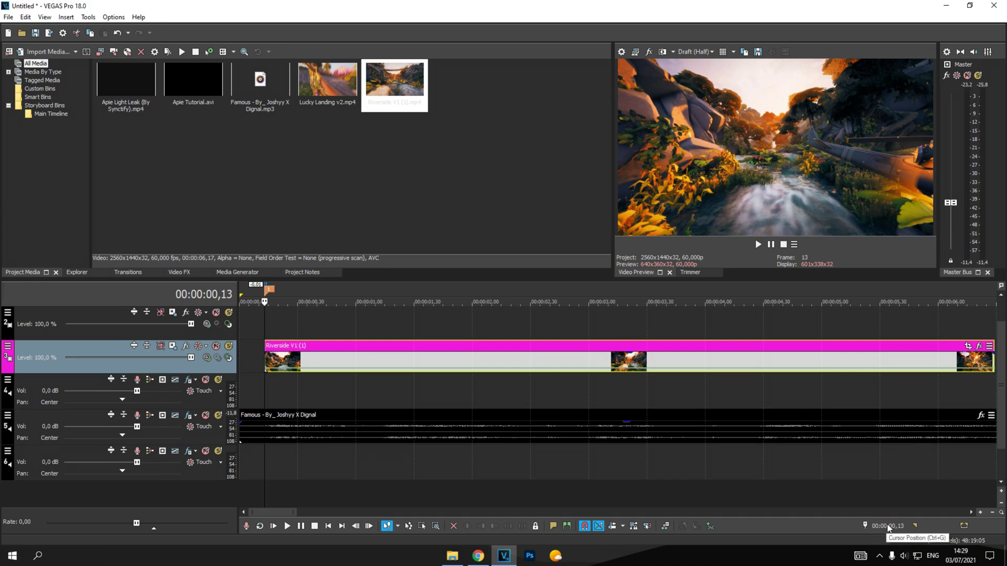
Step: Move the cursor position 30 frames later, to 00:00:00,43
left_click(888, 526)
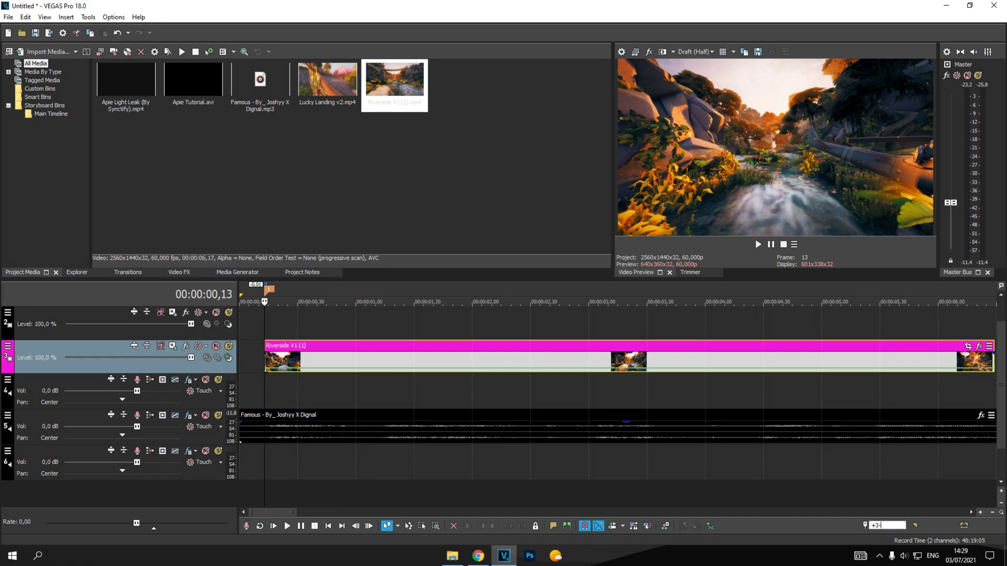
type("+30")
key("Return")
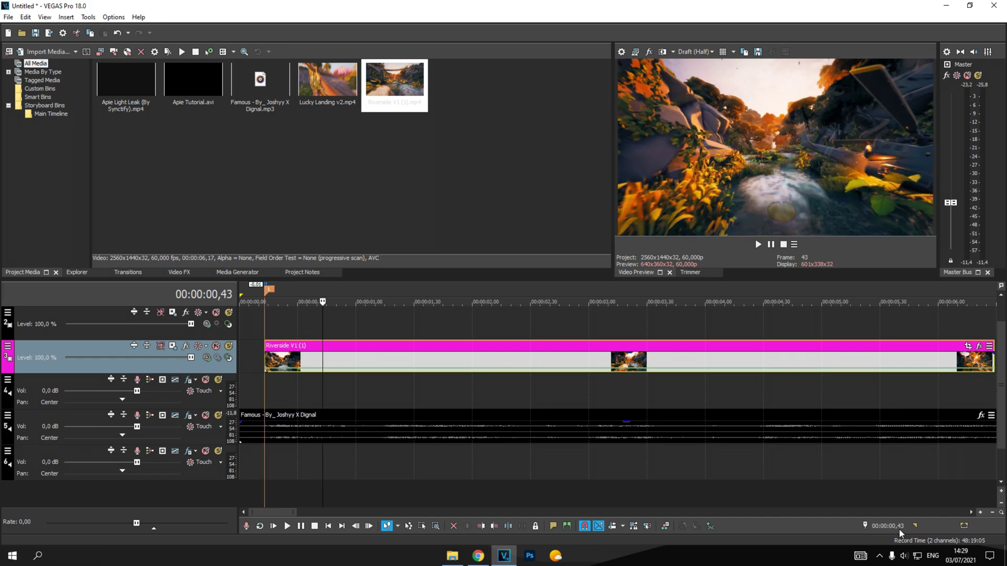
scroll(367, 404, "up", 10)
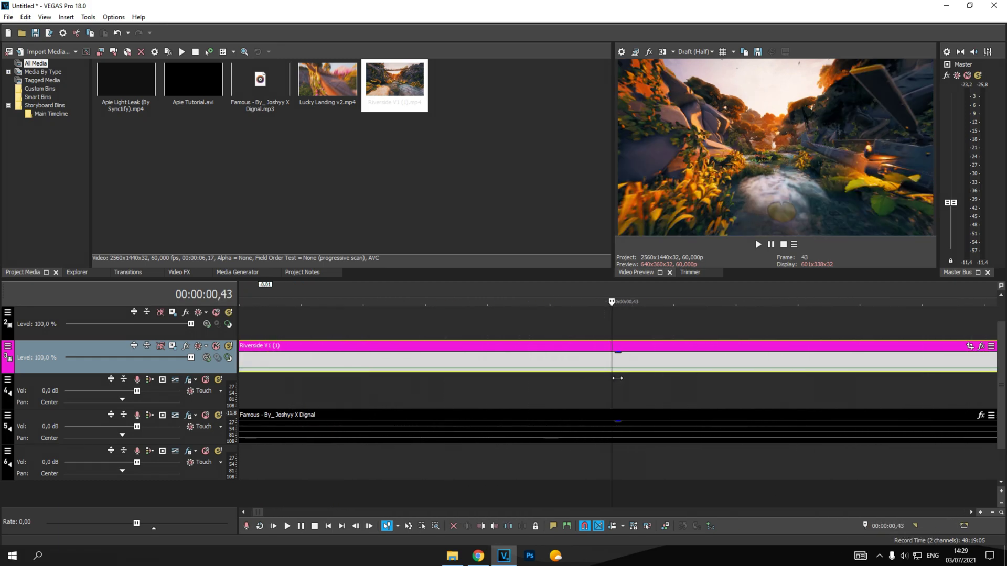
Step: Add a velocity point on the Riverside envelope at 00:00:00,43
left_click(615, 372)
right_click(616, 373)
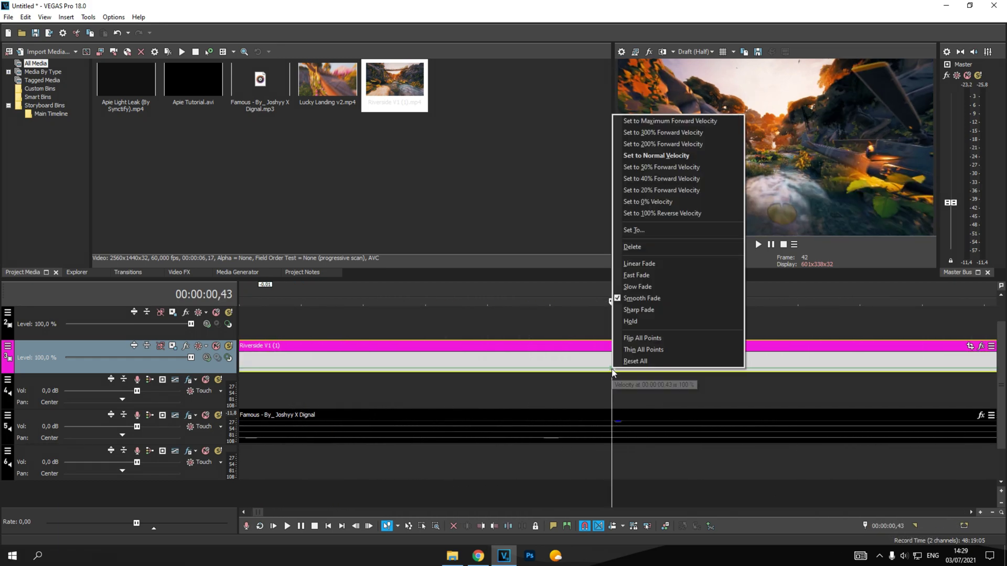
left_click(473, 334)
scroll(430, 361, "down", 10)
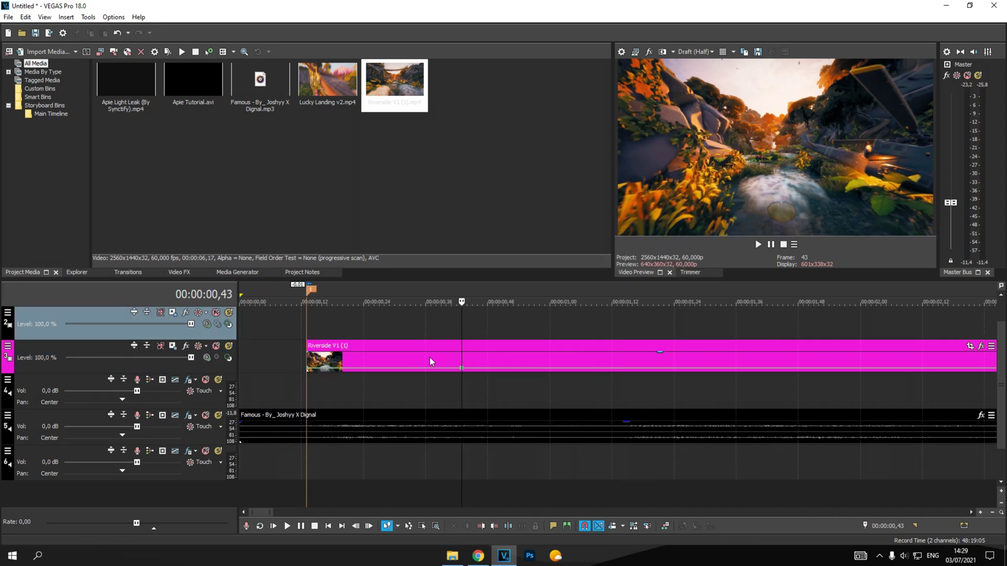
Step: Set the first velocity point at the clip start to 500%
left_click(308, 368)
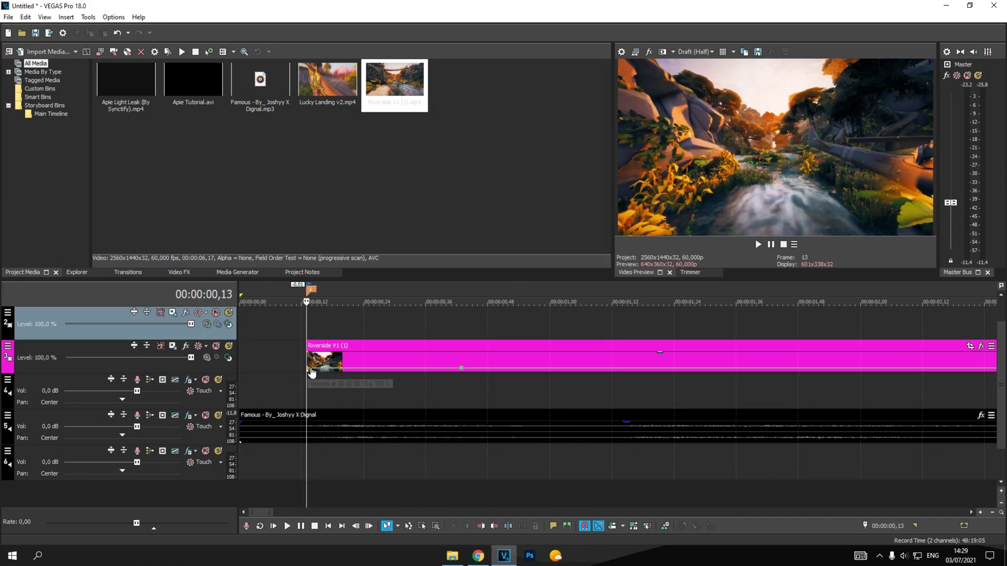
right_click(308, 368)
left_click(351, 229)
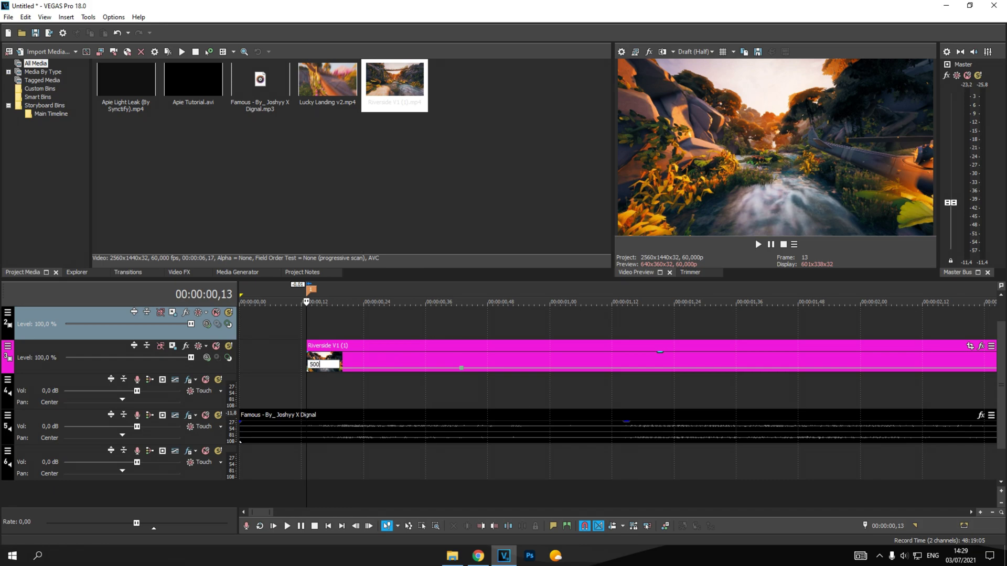
type("500")
key("Return")
Step: Give the speed ramp a Fast Fade curve and preview the playback
right_click(310, 361)
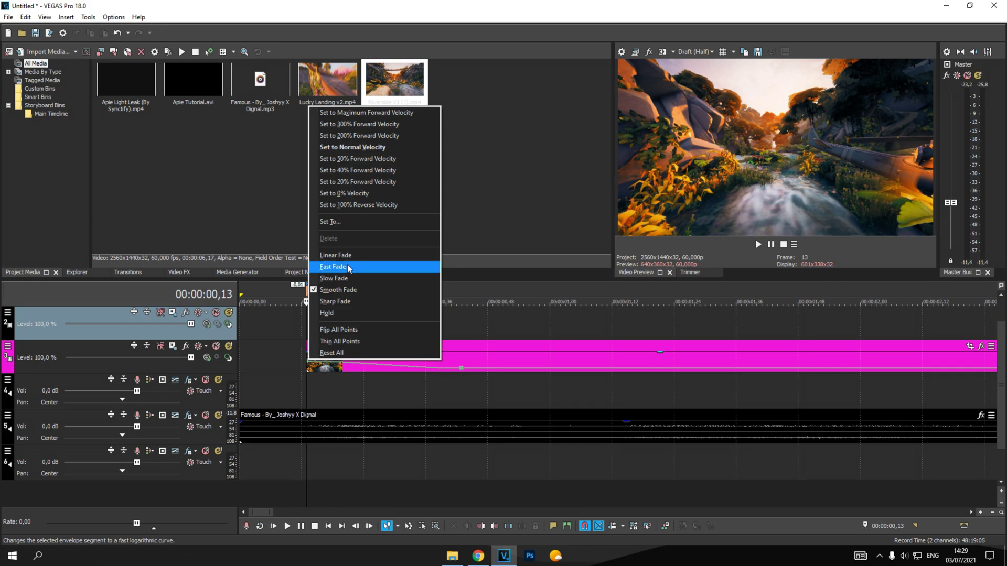
left_click(339, 278)
right_click(310, 353)
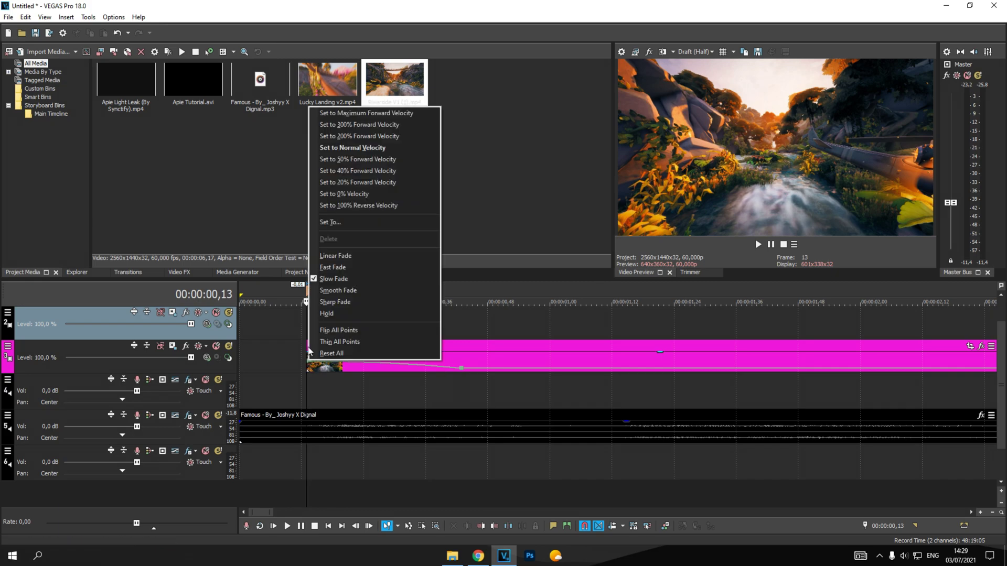
left_click(360, 267)
scroll(264, 328, "down", 5)
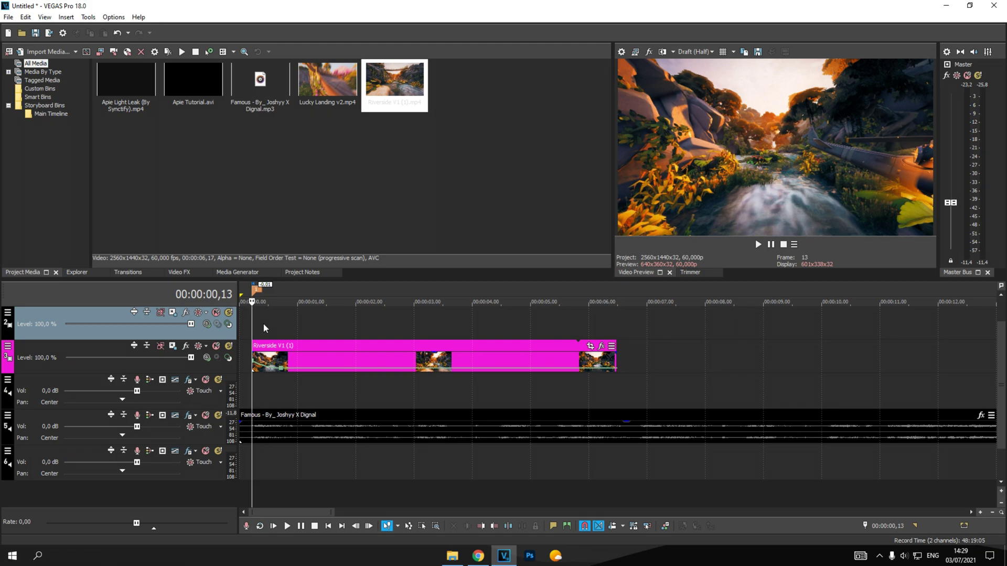
key("space")
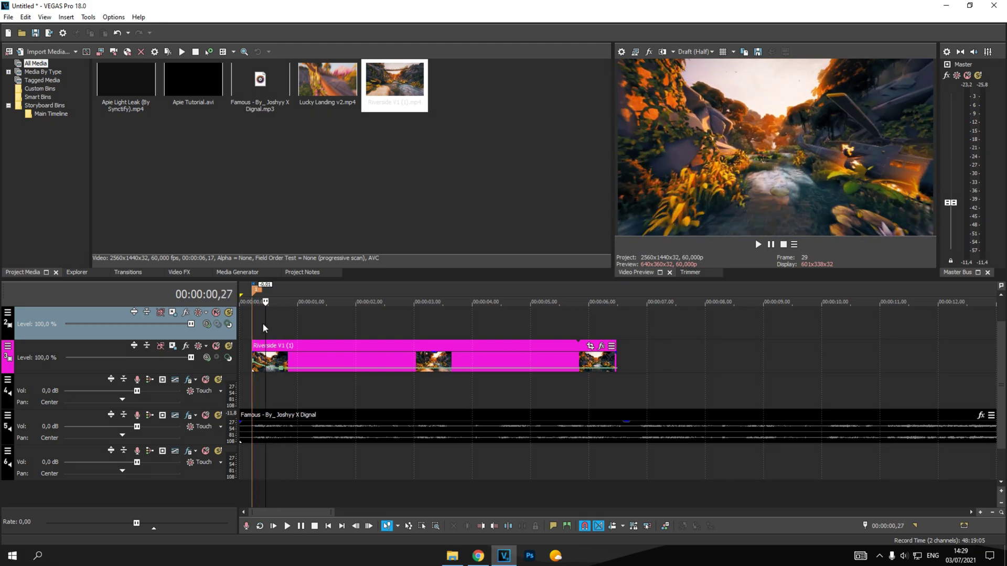
key("space")
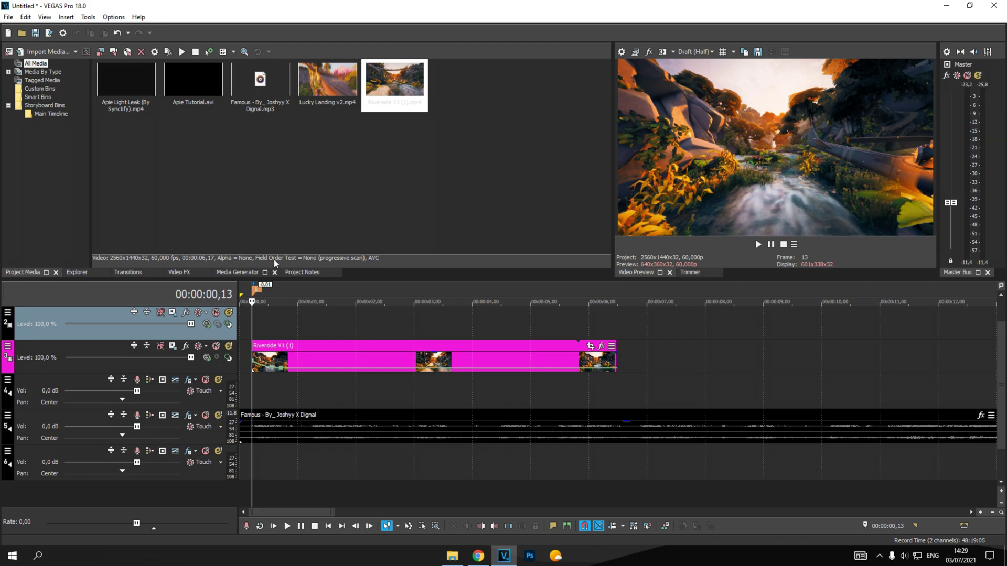
left_click(167, 93)
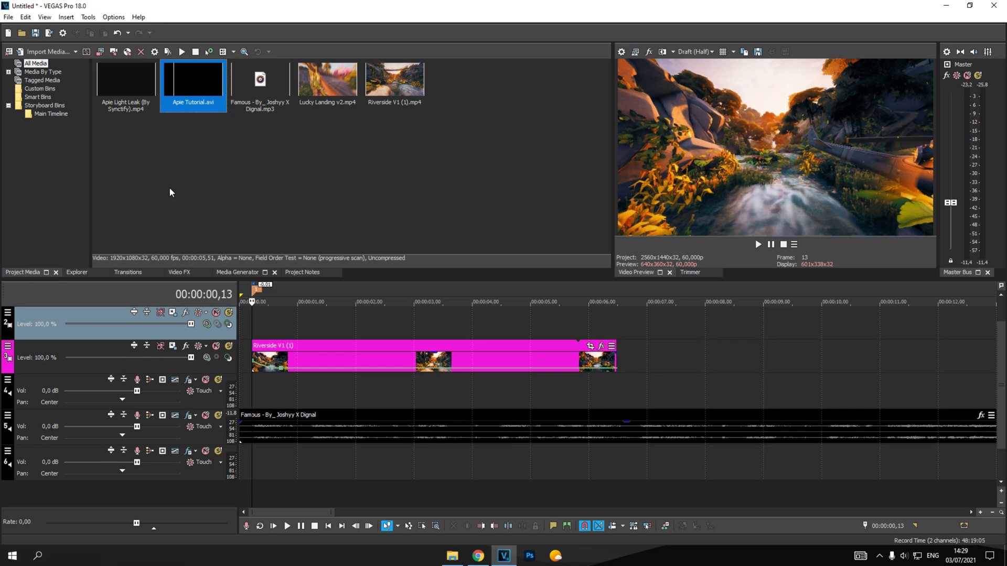
Step: Place the Apie Tutorial clip onto track 2 and preview the intro
left_click_drag(191, 108, 257, 330)
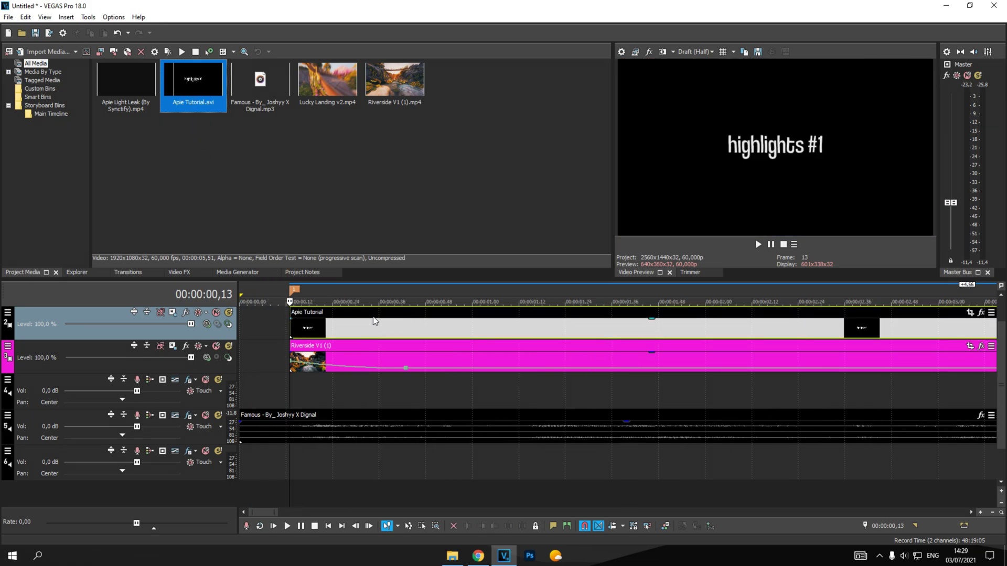
key("Right")
key("Right")
key("Right")
left_click(295, 329)
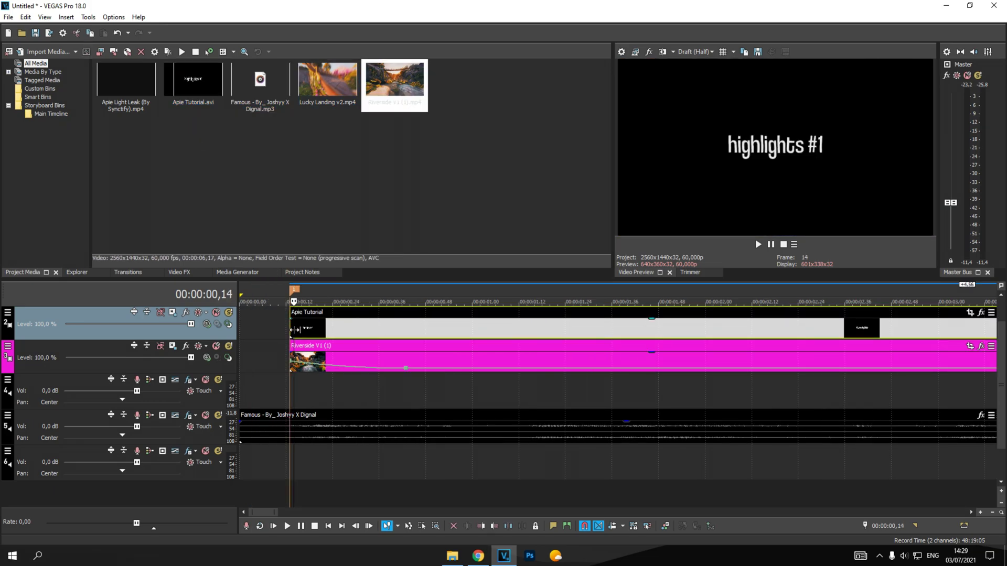
key("space")
Step: Trim and move the title clip so it starts with Riverside, then play back
left_click_drag(295, 329, 268, 330)
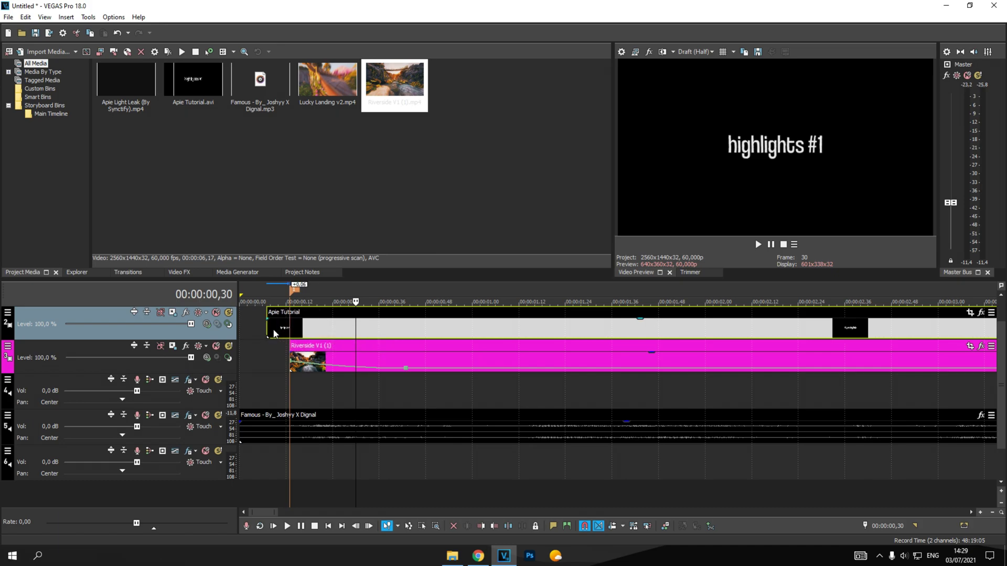
left_click_drag(409, 330, 593, 330)
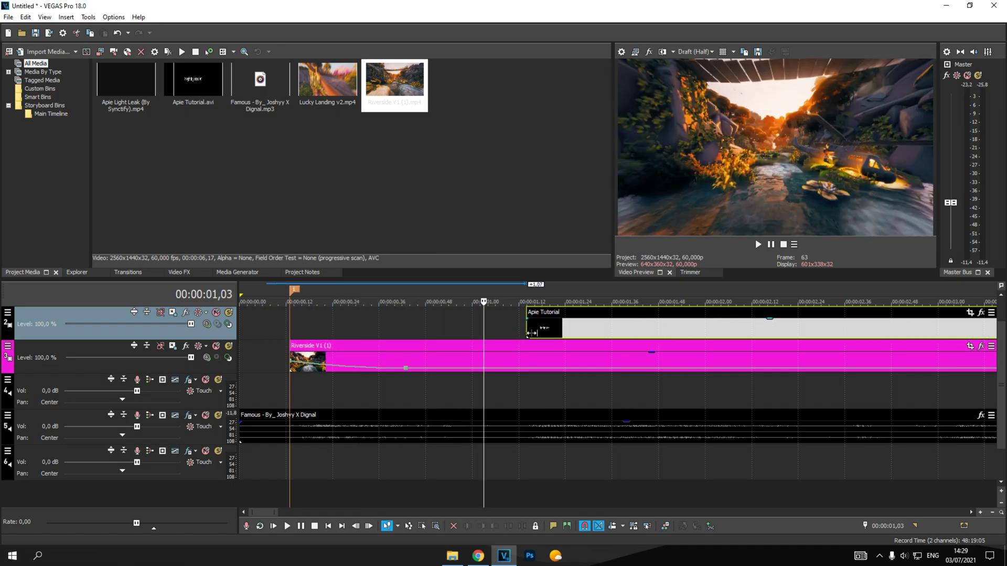
left_click_drag(528, 331, 290, 334)
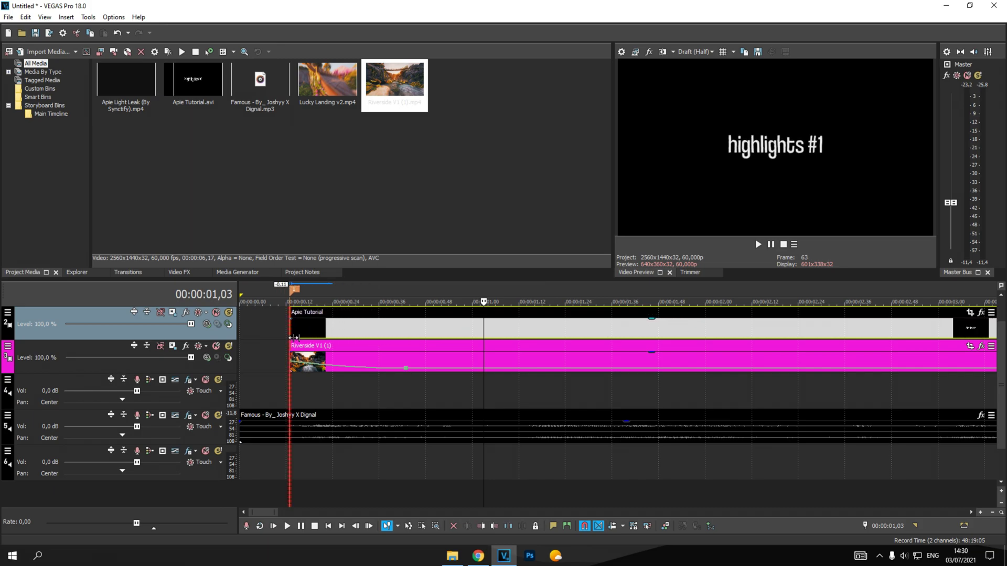
scroll(330, 344, "down", 5)
key("space")
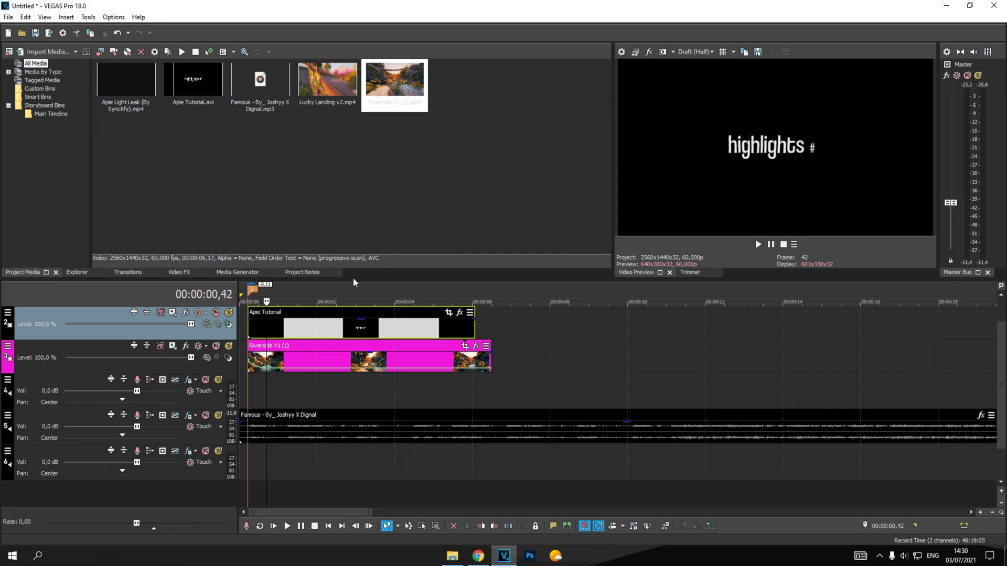
Step: Set the Apie Tutorial clip's Media alpha channel to Premultiplied (dirty) and check it over the footage
right_click(333, 329)
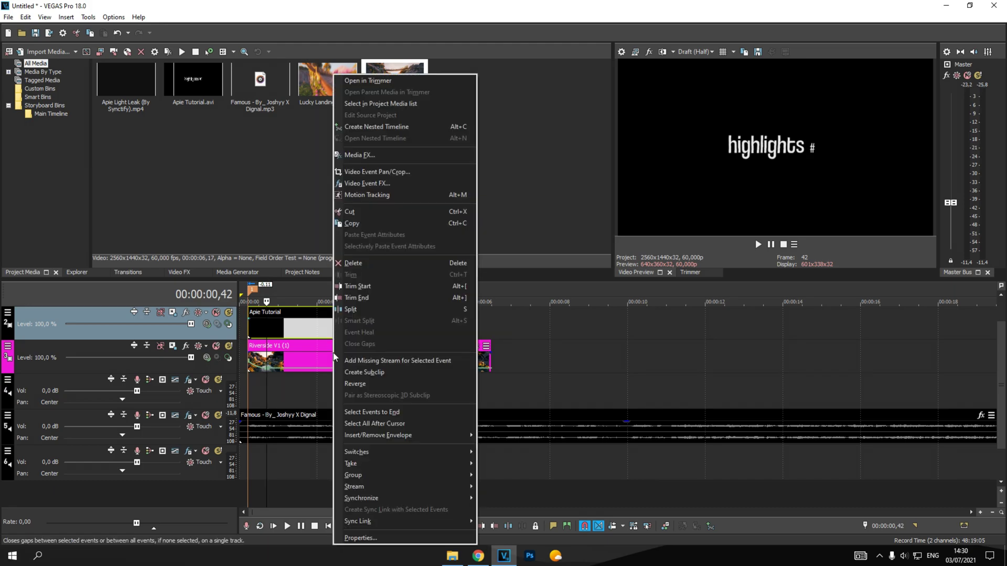
left_click(357, 539)
left_click(451, 96)
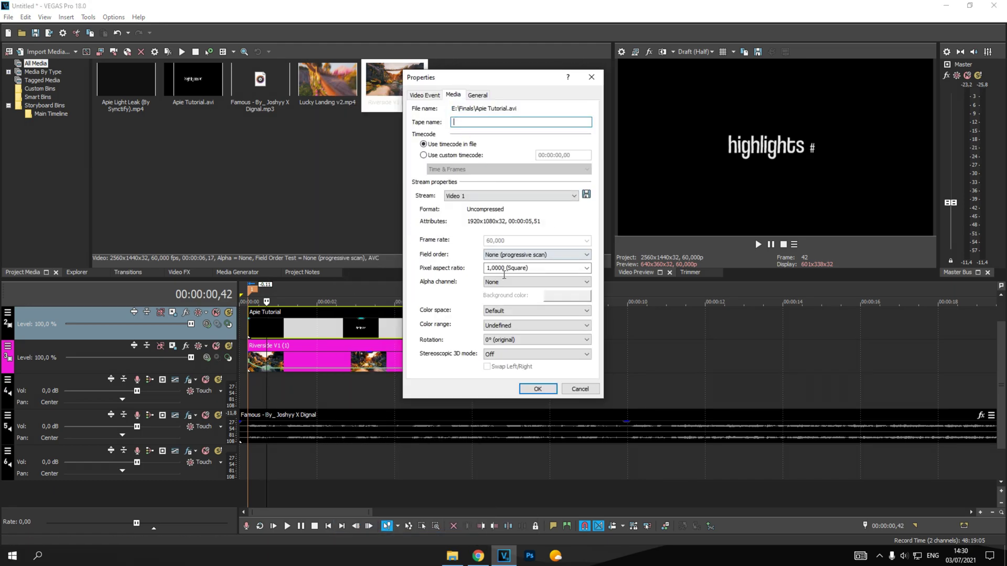
left_click(504, 282)
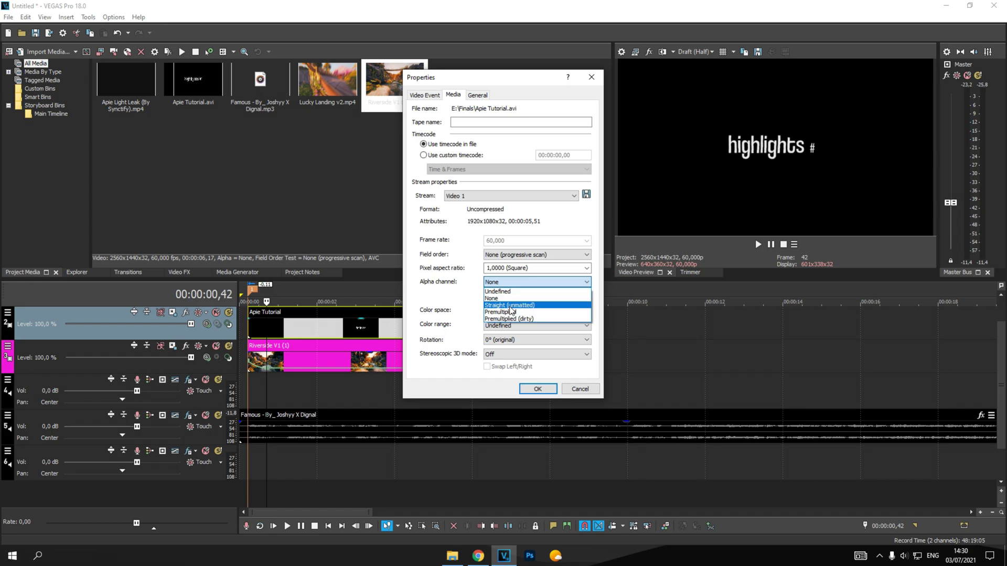
left_click(509, 318)
left_click(526, 388)
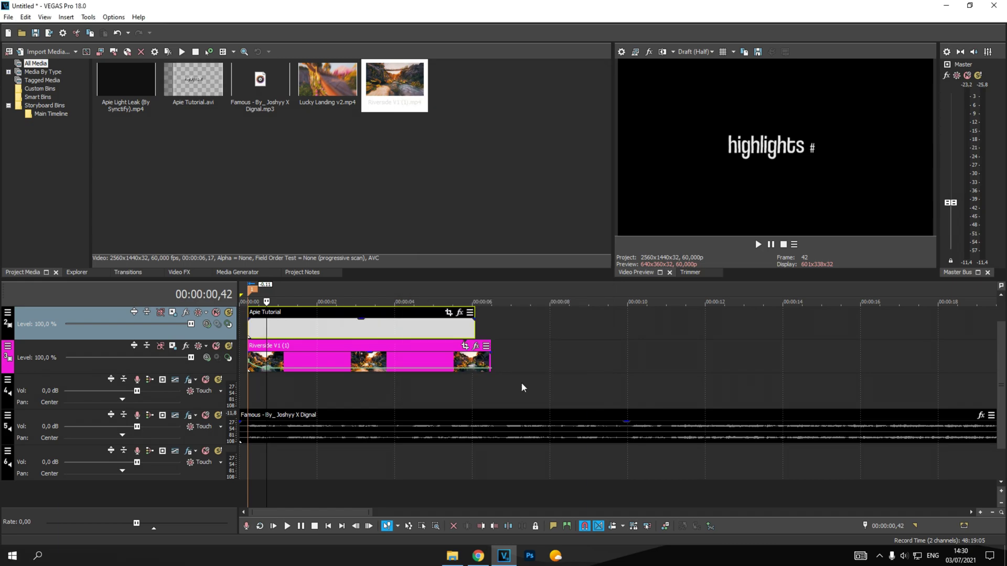
key("space")
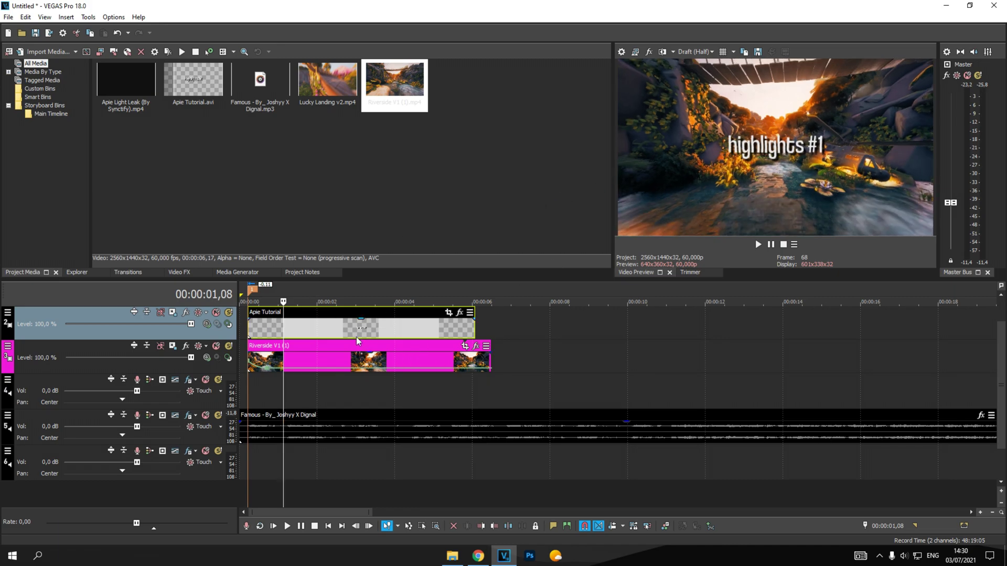
Step: Find the frame at 00:00:03,32 where the title switches to the handle
left_click(339, 337)
scroll(369, 338, "up", 2)
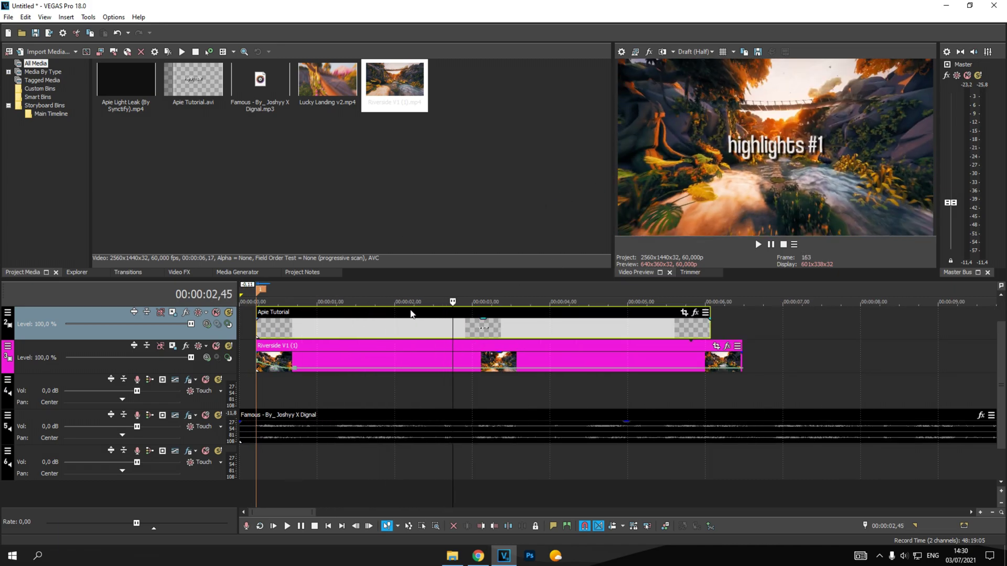
scroll(410, 314, "up", 1)
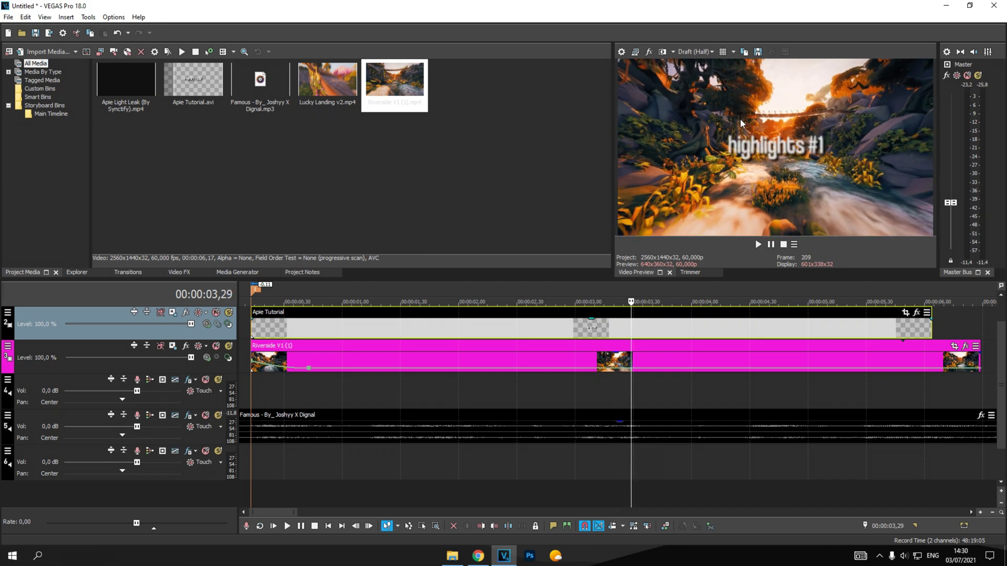
key("Left")
key("Left")
key("Left")
key("Left")
key("Left")
key("Left")
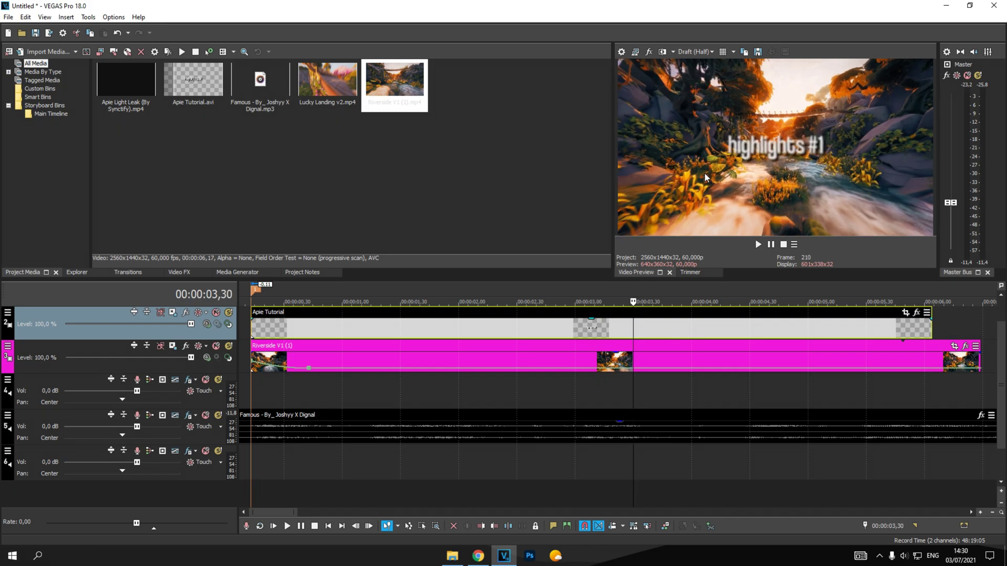
key("Right")
scroll(696, 355, "up", 10)
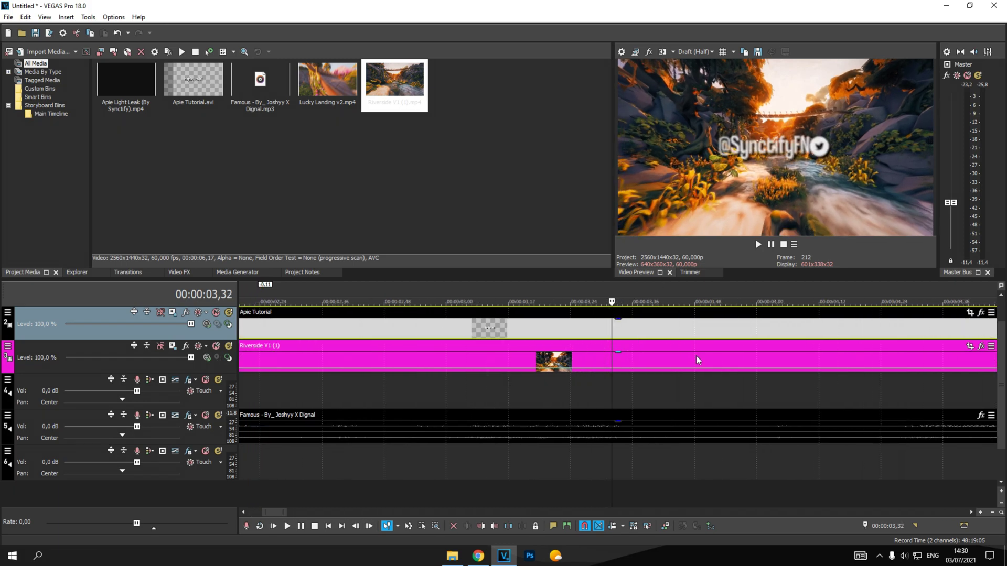
Step: Add a marker at that frame and name it Cine 2
key("m")
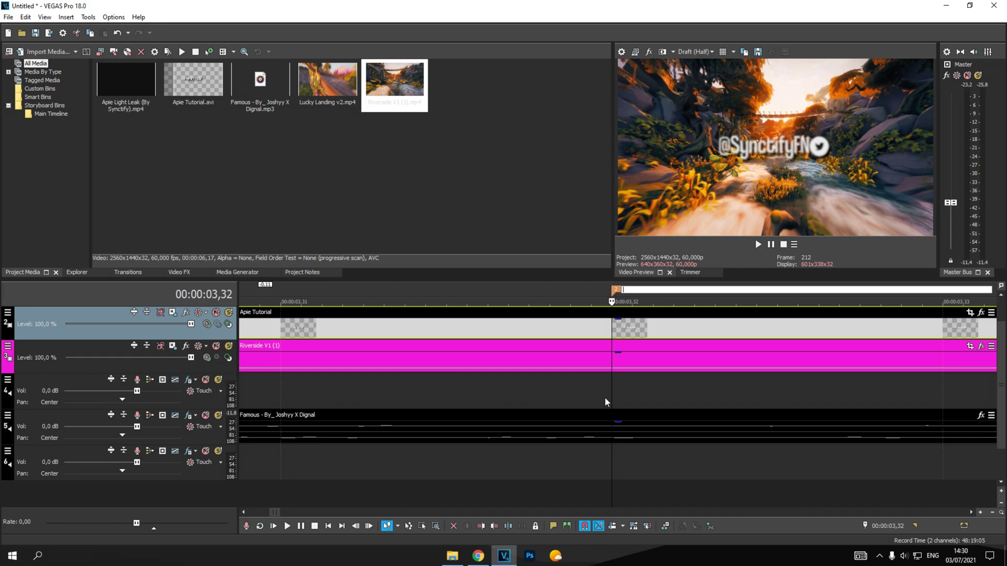
left_click(628, 394)
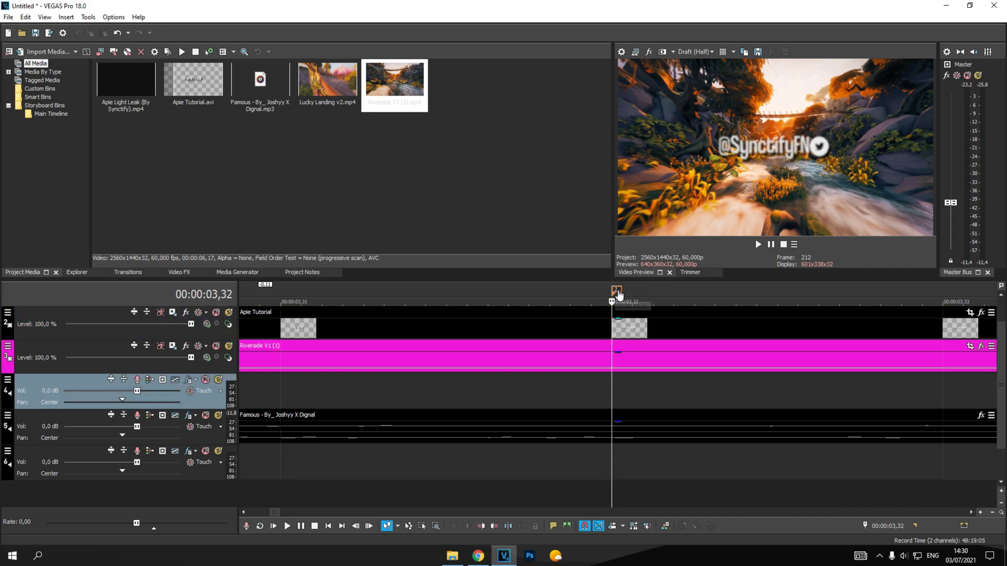
right_click(616, 289)
left_click(641, 311)
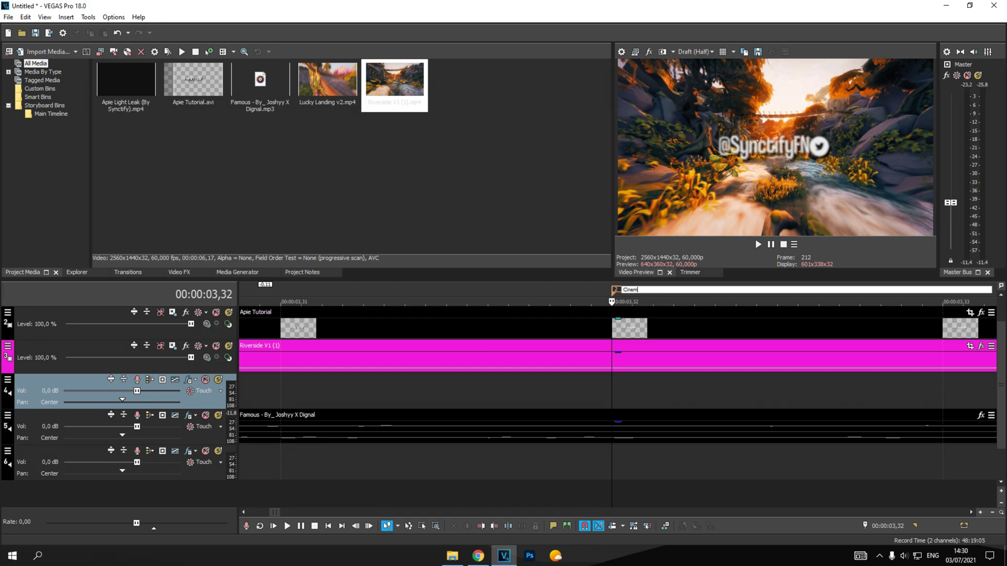
key("Return")
scroll(656, 350, "down", 15)
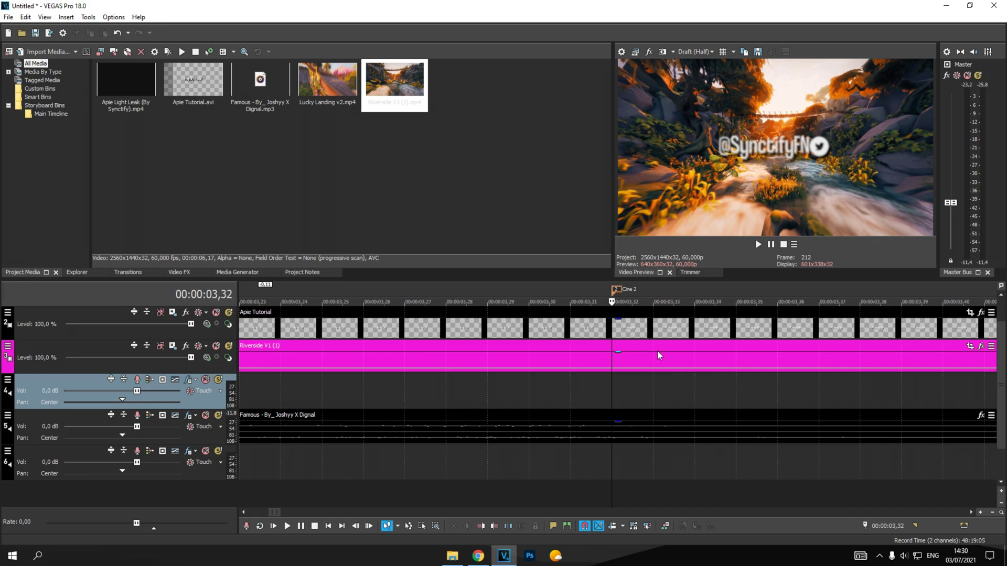
Step: Split the Riverside clip at the Cine 2 marker and delete the part after it
left_click(381, 369)
key("s")
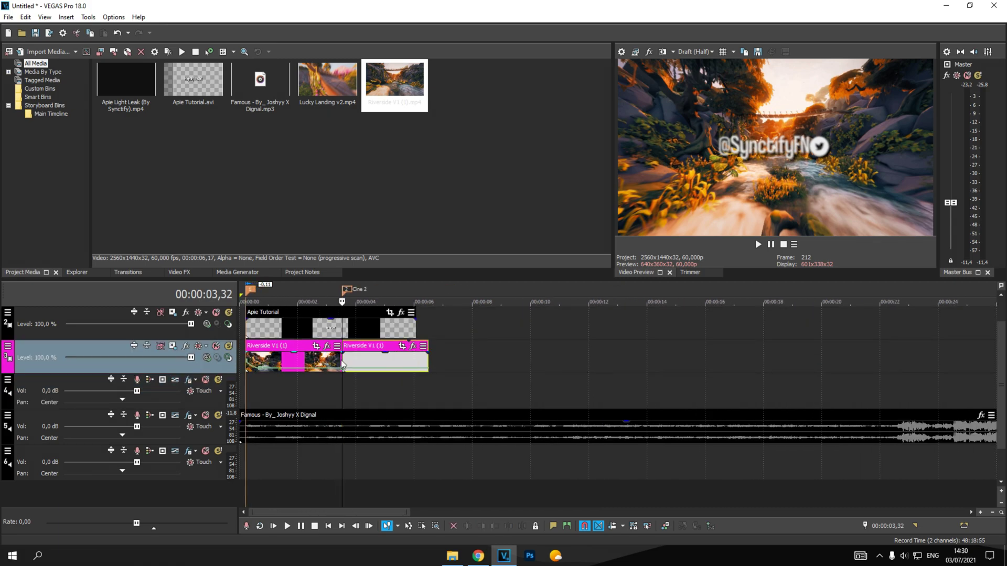
key("Delete")
scroll(603, 391, "up", 3)
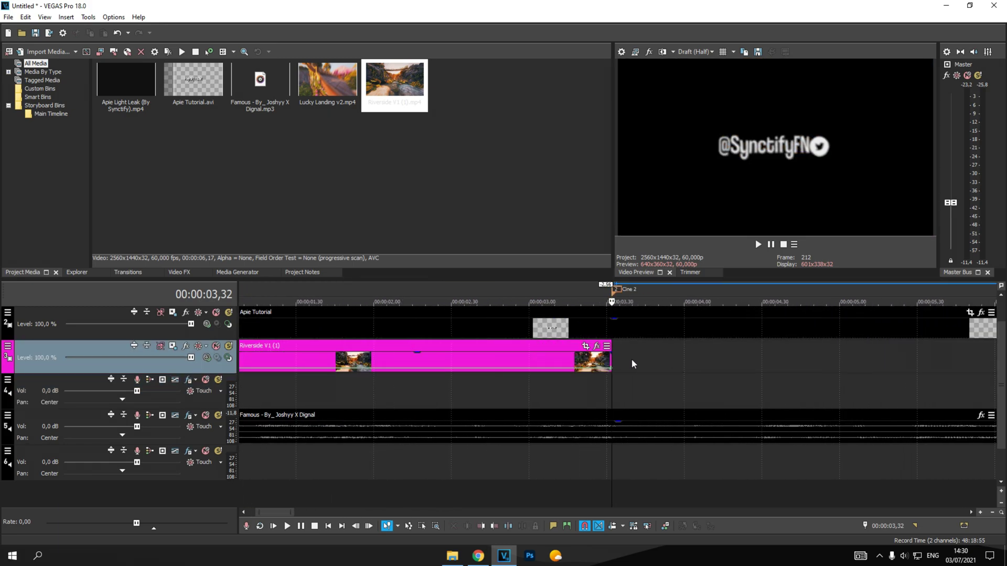
scroll(603, 372, "down", 1)
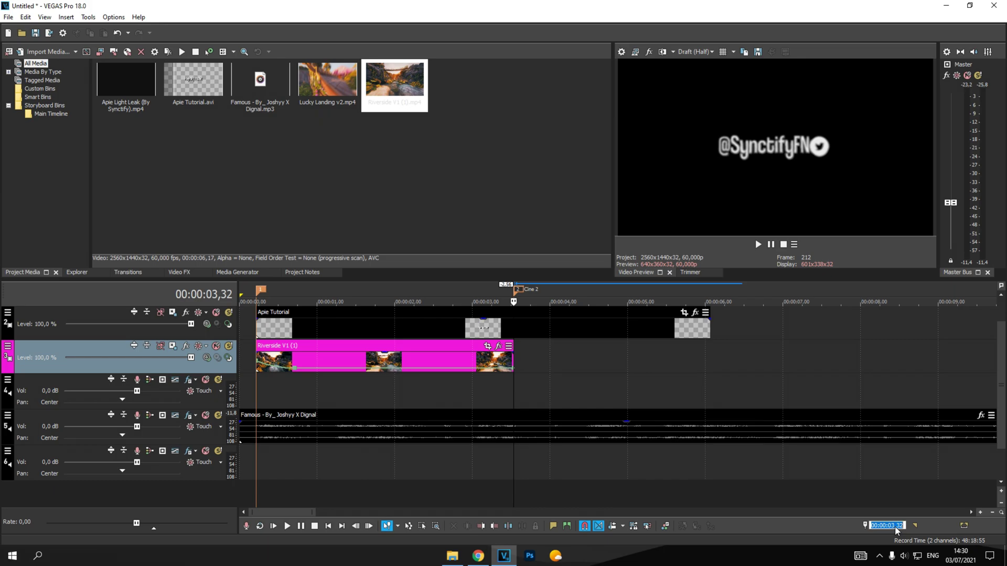
Step: Position the playhead 30 frames before the Riverside clip's end
type("30")
key("Return")
left_click(517, 361)
key("Return")
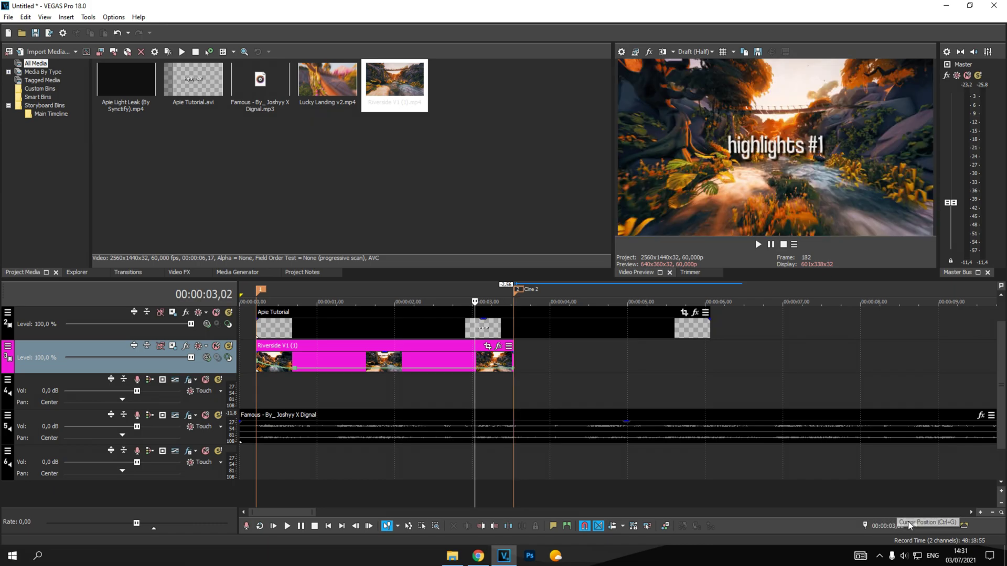
scroll(678, 401, "up", 5)
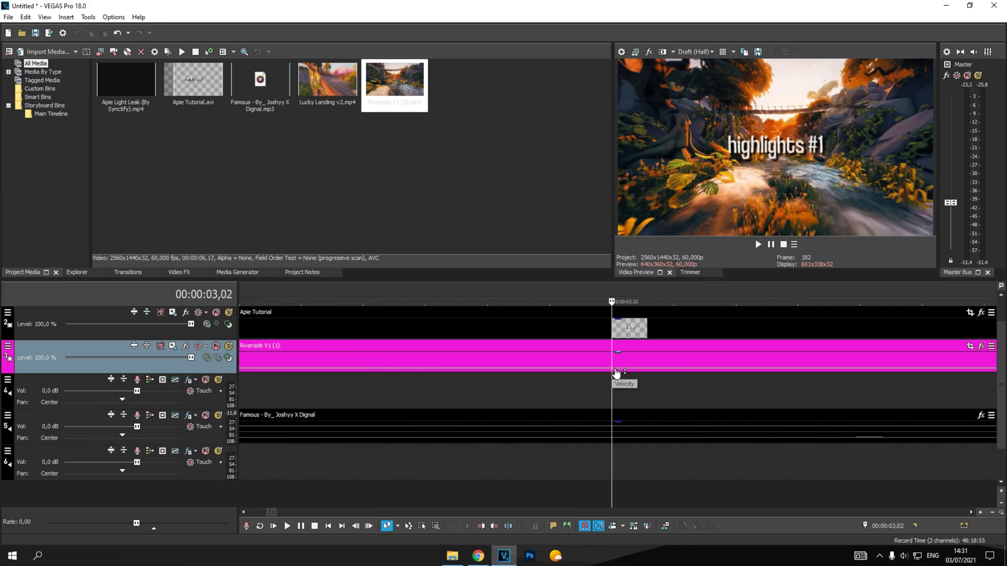
scroll(722, 367, "down", 4)
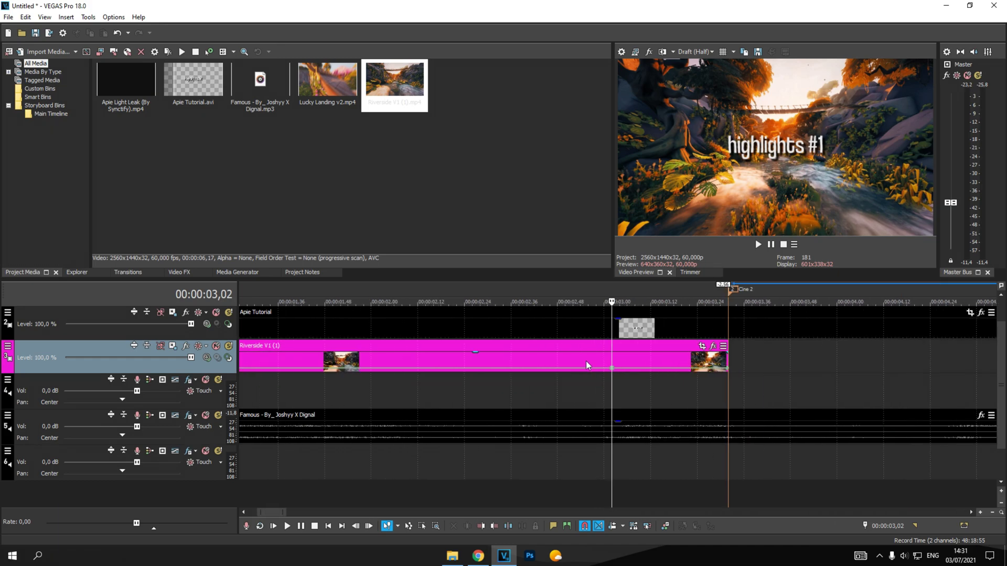
Step: Set the velocity point to 500% with a fast curve and play back the ramp
right_click(729, 373)
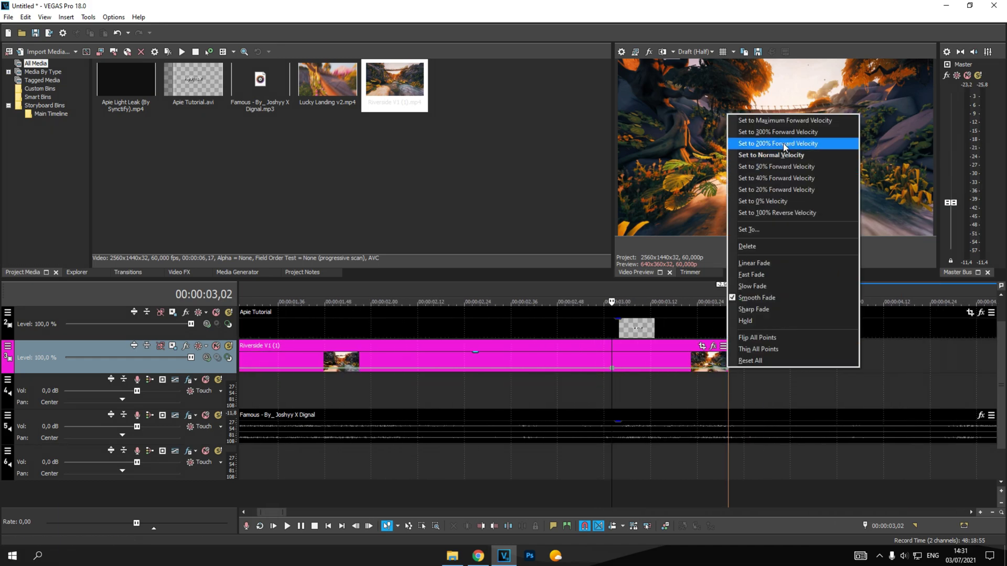
left_click(749, 230)
type("5")
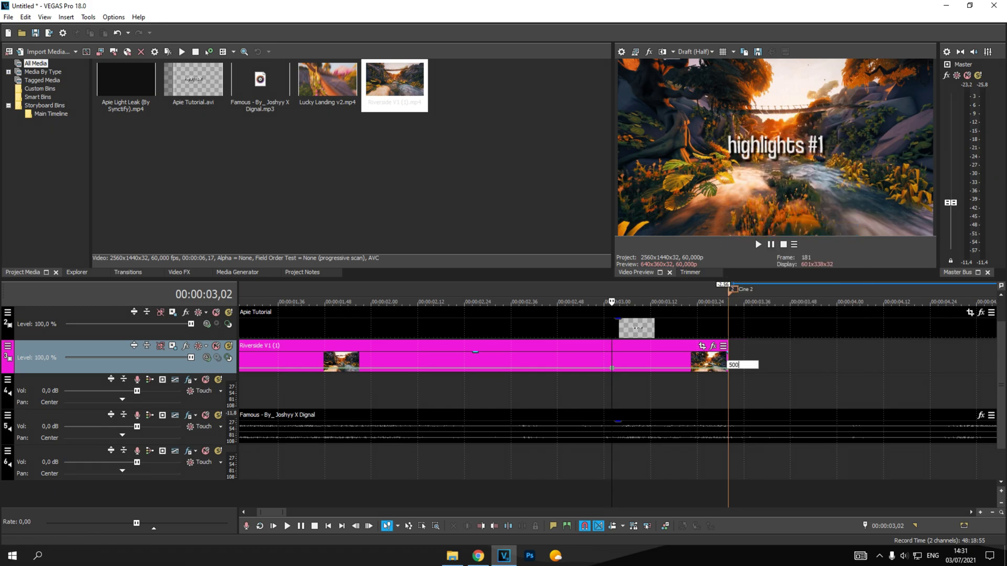
type("00")
key("Return")
right_click(613, 367)
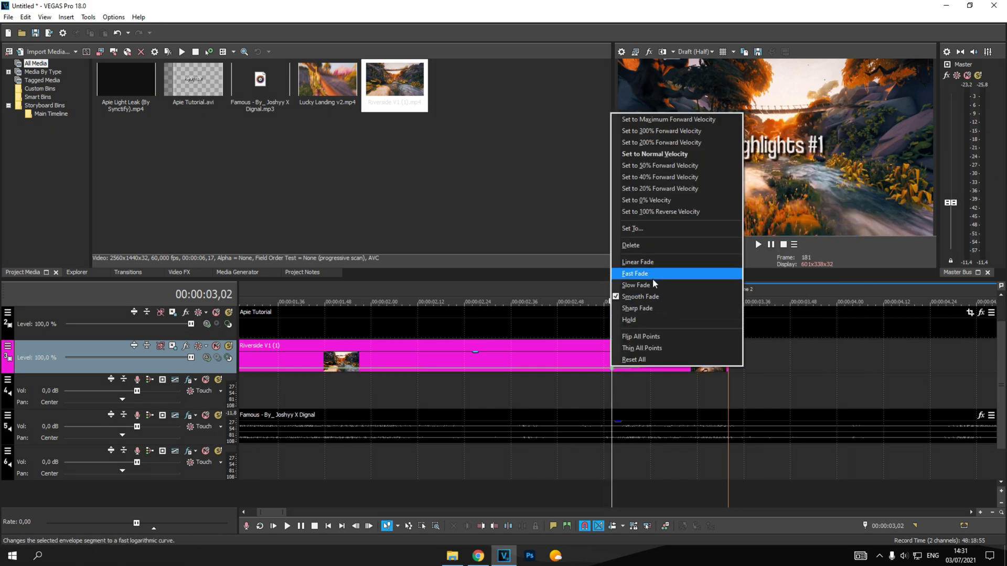
left_click(652, 278)
scroll(405, 370, "down", 5)
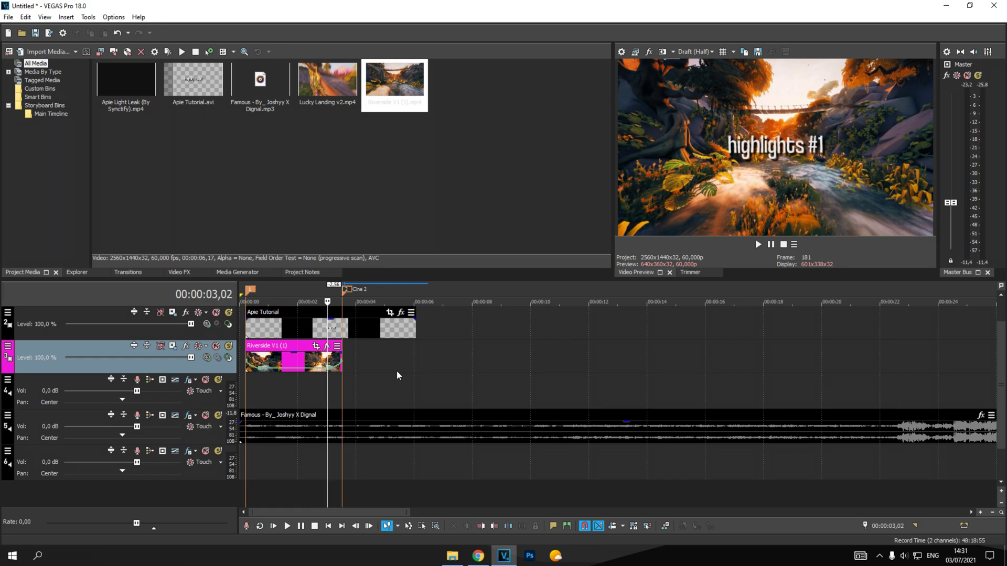
key("space")
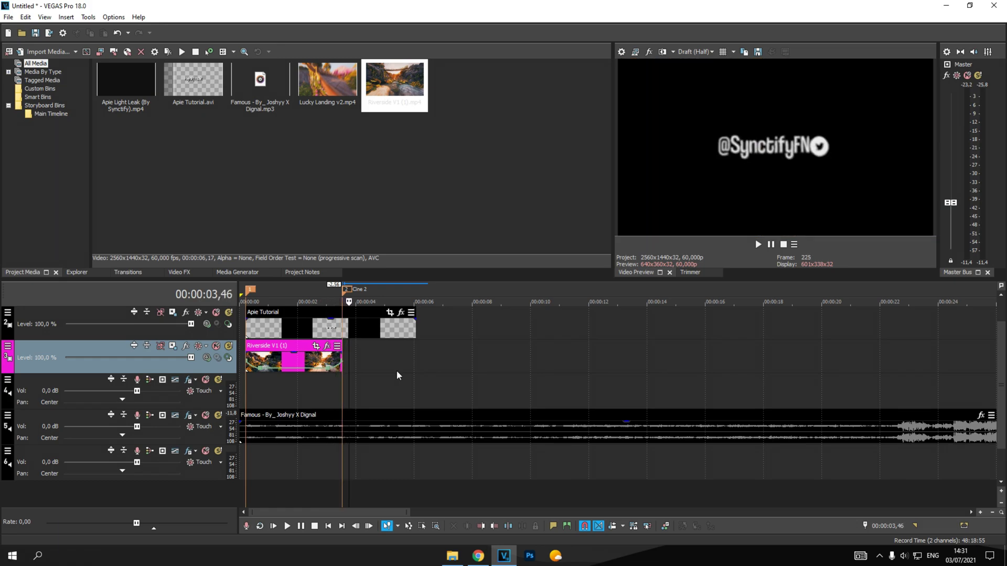
left_click(341, 387)
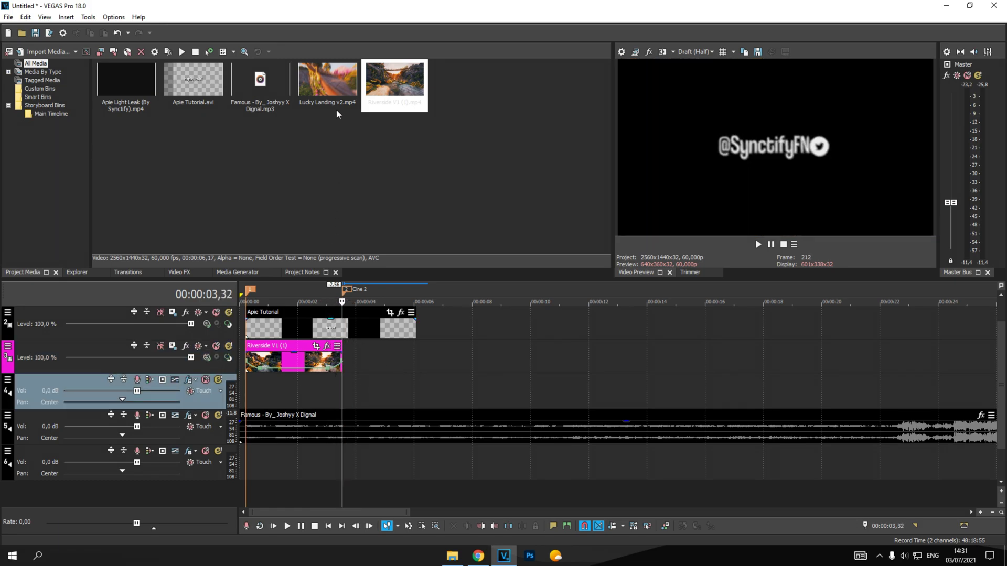
Step: Place Lucky Landing v2 after Riverside, split at 00:00:03,33 and delete the short piece
left_click_drag(338, 111, 350, 361)
scroll(462, 363, "up", 10)
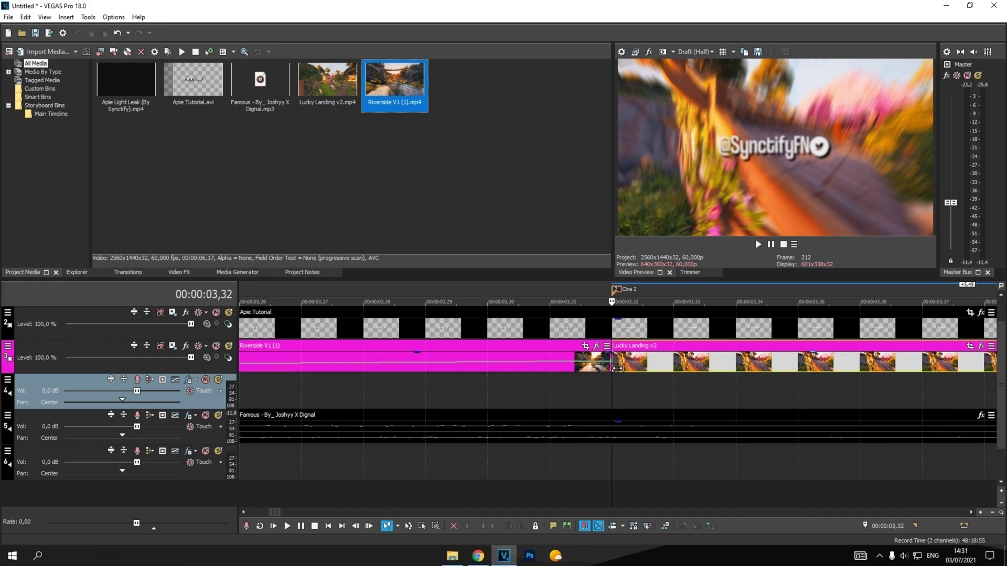
left_click(657, 363)
key("s")
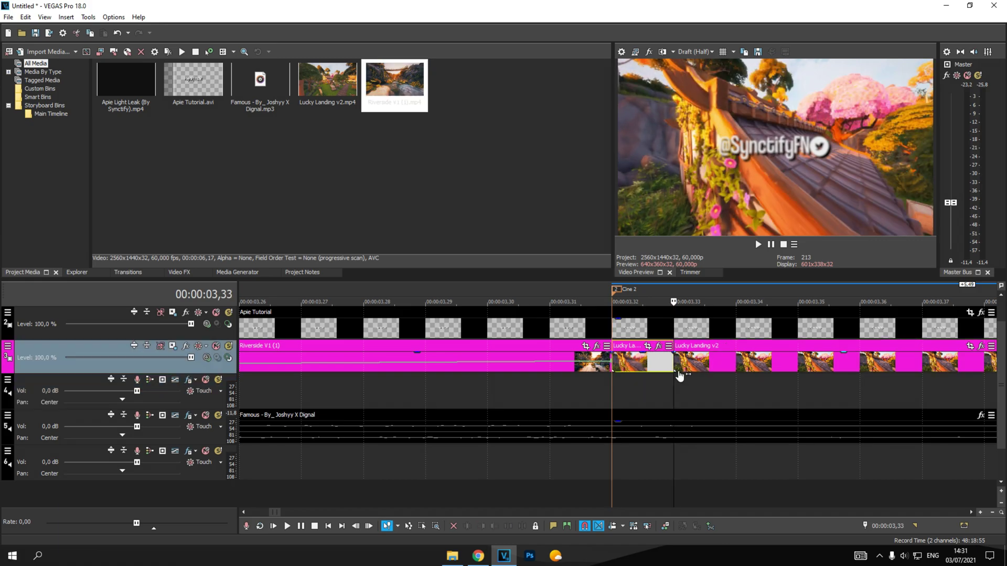
key("Delete")
Step: Add a velocity envelope to the Lucky Landing clip
left_click(655, 369)
scroll(658, 367, "down", 3)
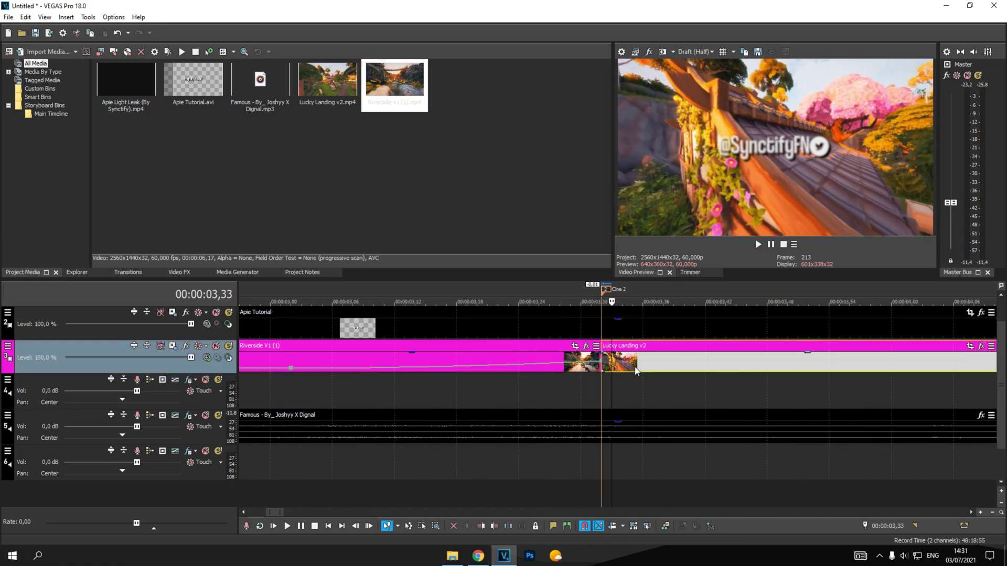
right_click(669, 360)
mouse_move(807, 436)
left_click(839, 435)
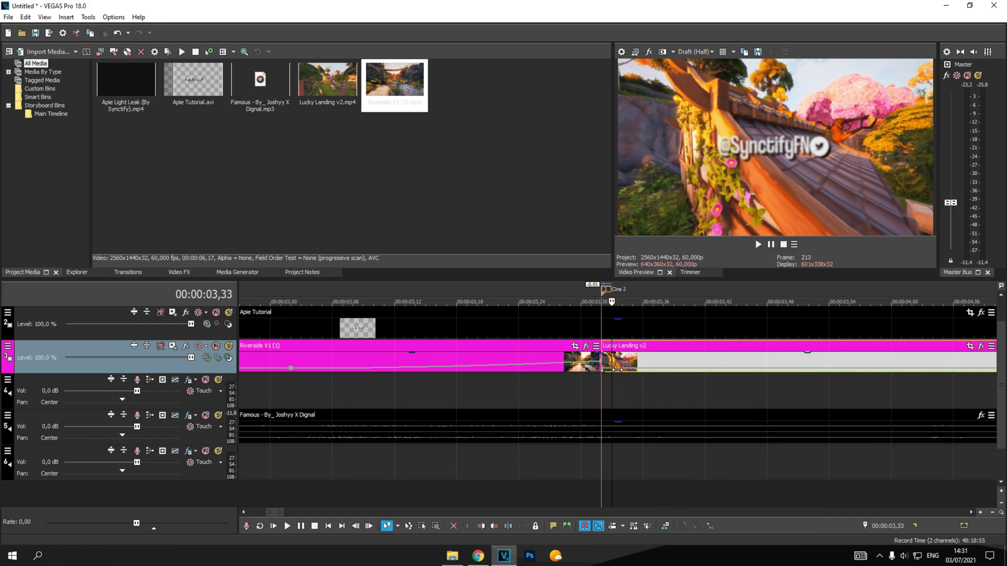
Step: Move the playhead 30 frames forward to 00:00:04,02, undoing an accidental split
left_click(601, 367)
left_click(883, 526)
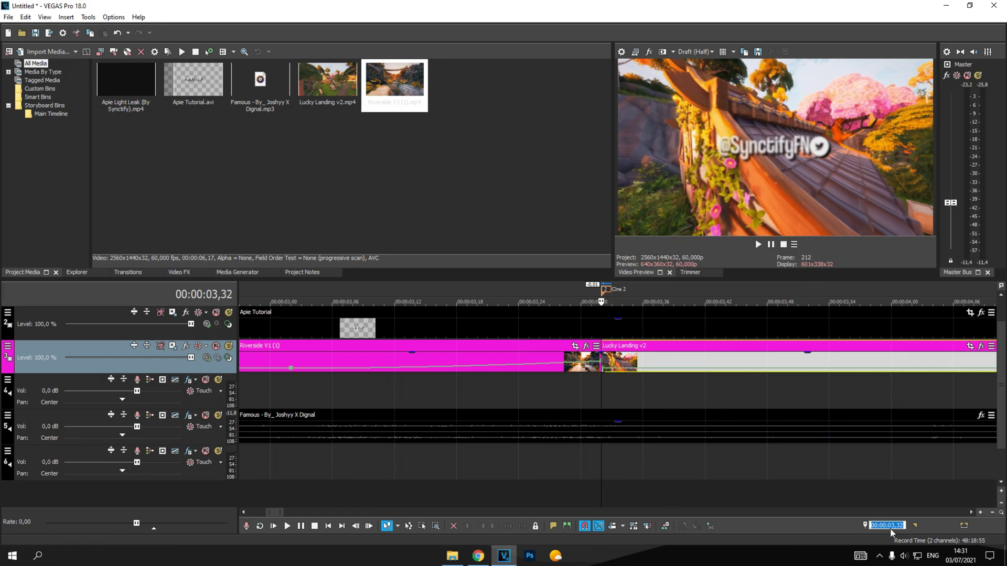
type("+30")
key("Return")
scroll(839, 476, "down", 2)
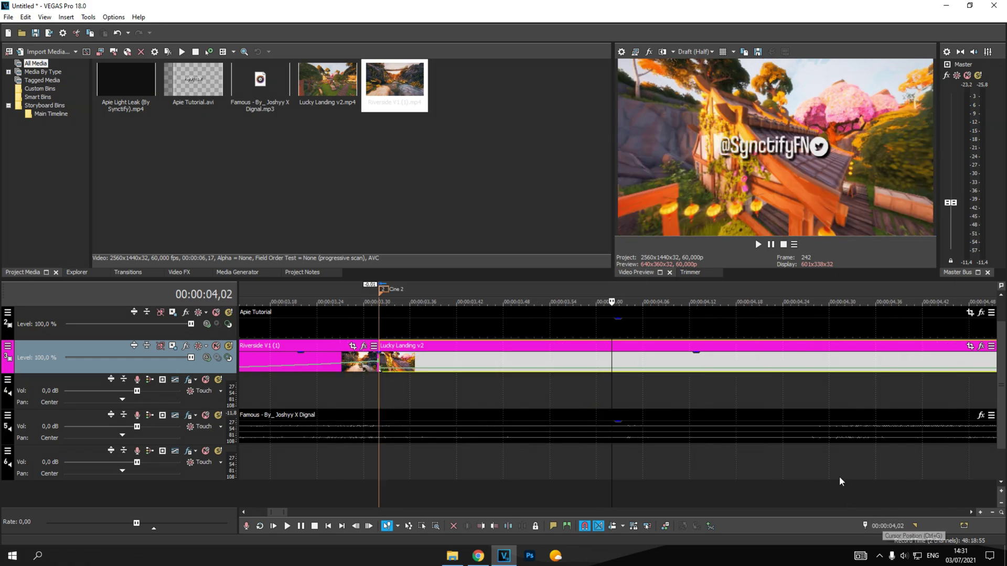
key("s")
key("ctrl+z")
scroll(613, 369, "up", 5)
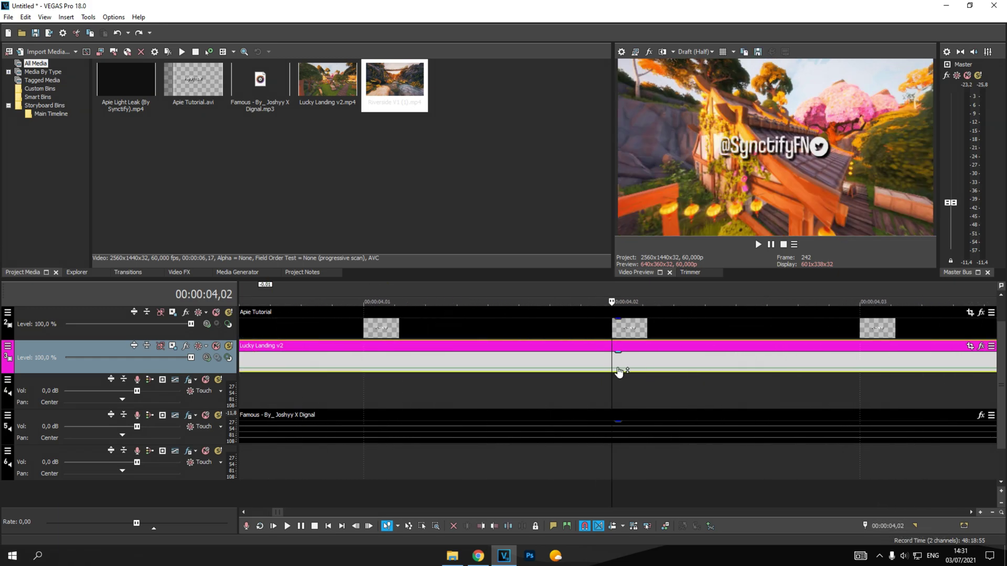
Step: Set Lucky Landing's starting velocity point to 5% with a Slow Fade curve
left_click_drag(617, 372, 308, 367)
right_click(306, 367)
left_click(342, 229)
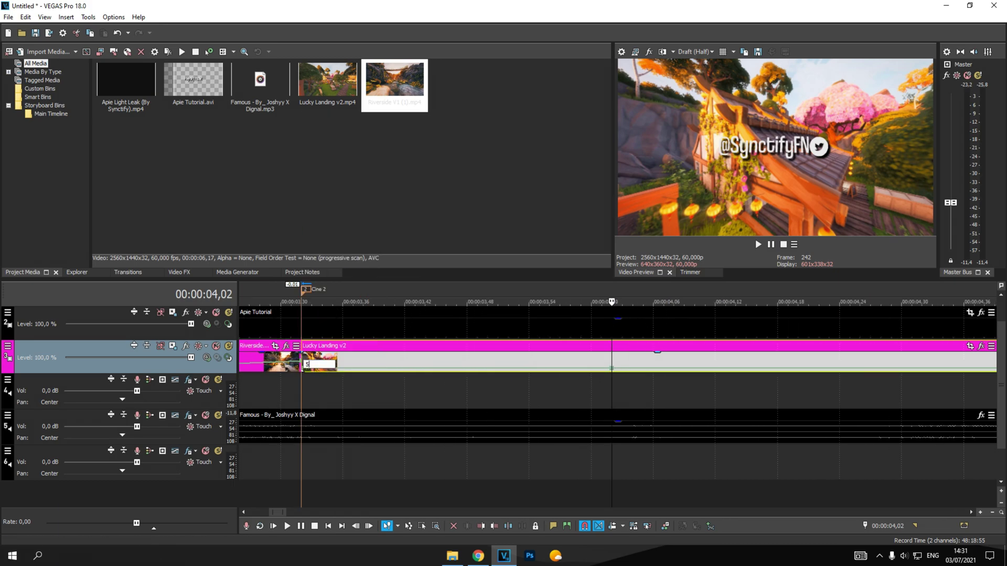
key("Return")
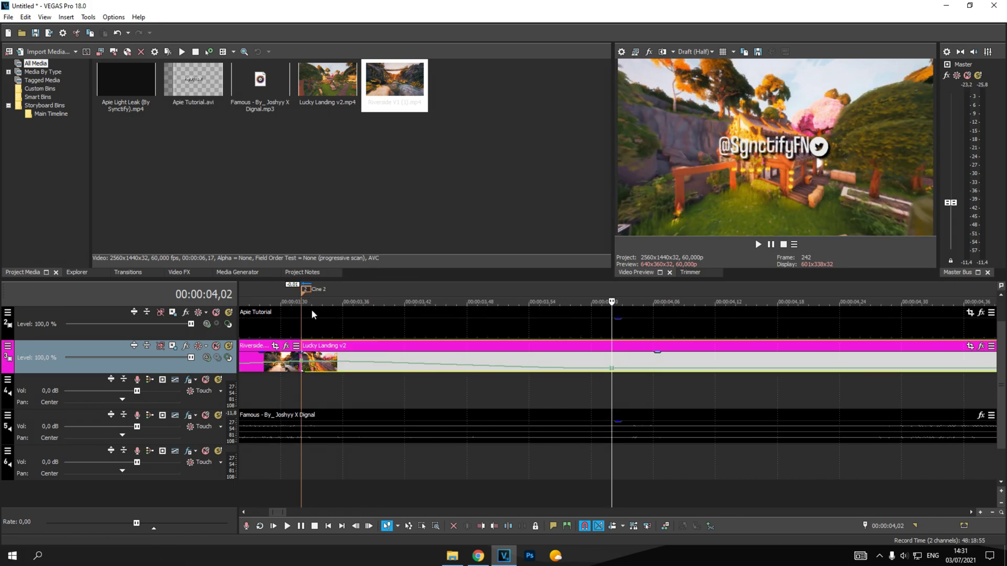
right_click(304, 367)
left_click(336, 282)
scroll(473, 388, "down", 6)
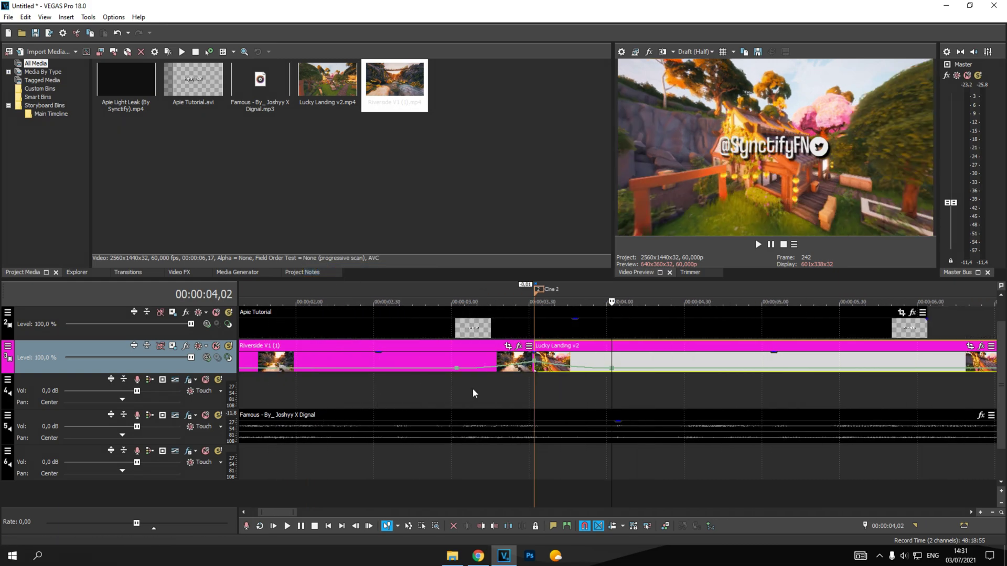
Step: Preview the Lucky Landing speed ramp from 00:00:03,05
left_click(356, 391)
key("space")
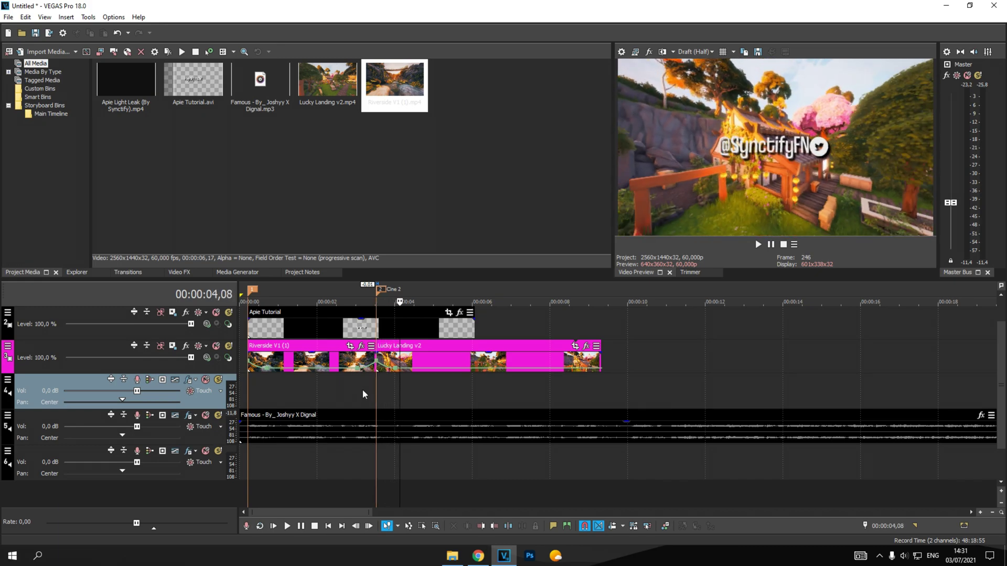
left_click(358, 390)
key("space")
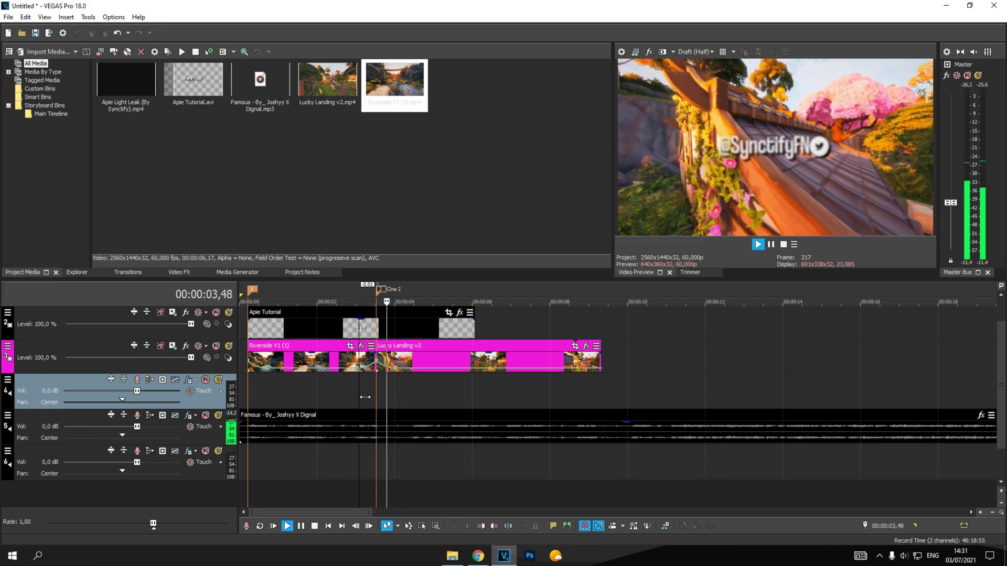
key("space")
key("space")
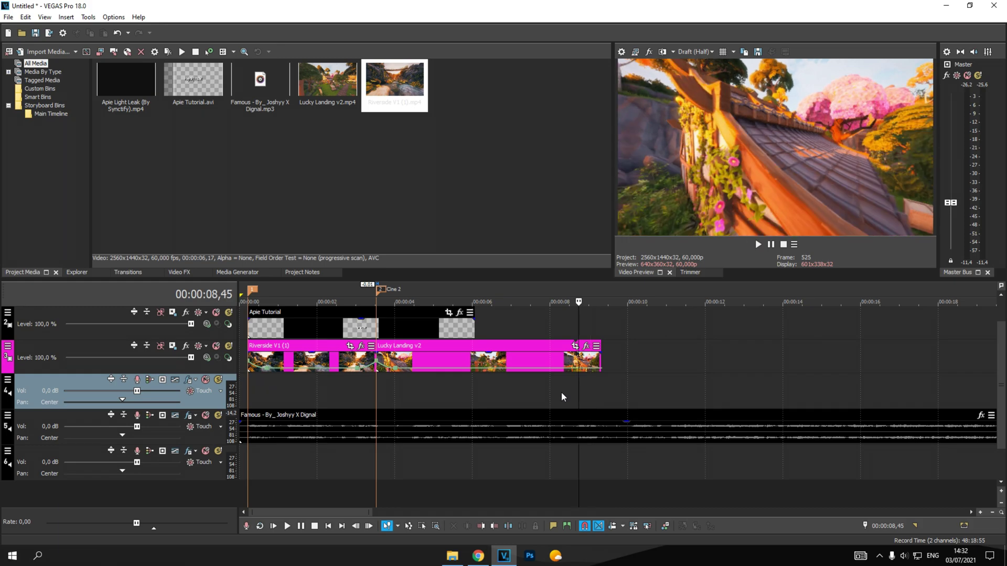
Step: Cut Lucky Landing at 00:00:06,04 where the intro ends and delete the remainder
scroll(575, 391, "up", 3)
scroll(575, 391, "up", 2)
left_click(583, 329)
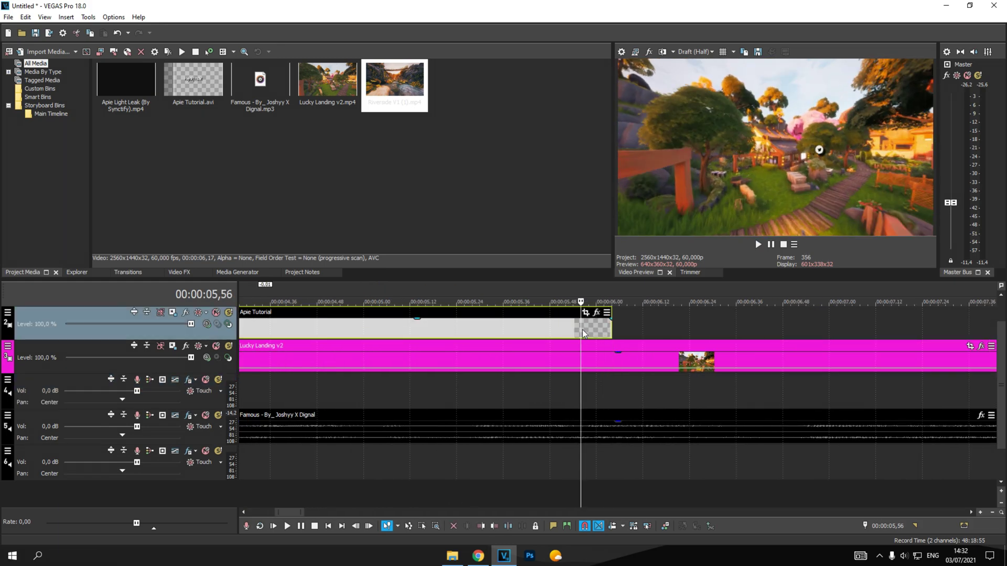
key("Right")
key("Right")
key("Right")
key("Right")
key("Right")
key("Right")
key("Right")
key("Right")
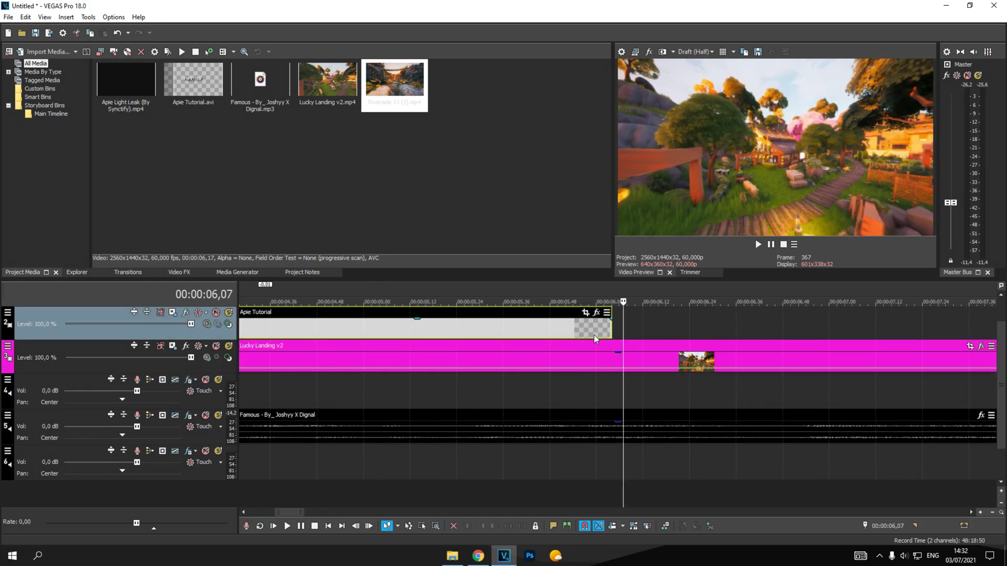
key("Left")
left_click(614, 357)
key("Left")
key("Left")
key("s")
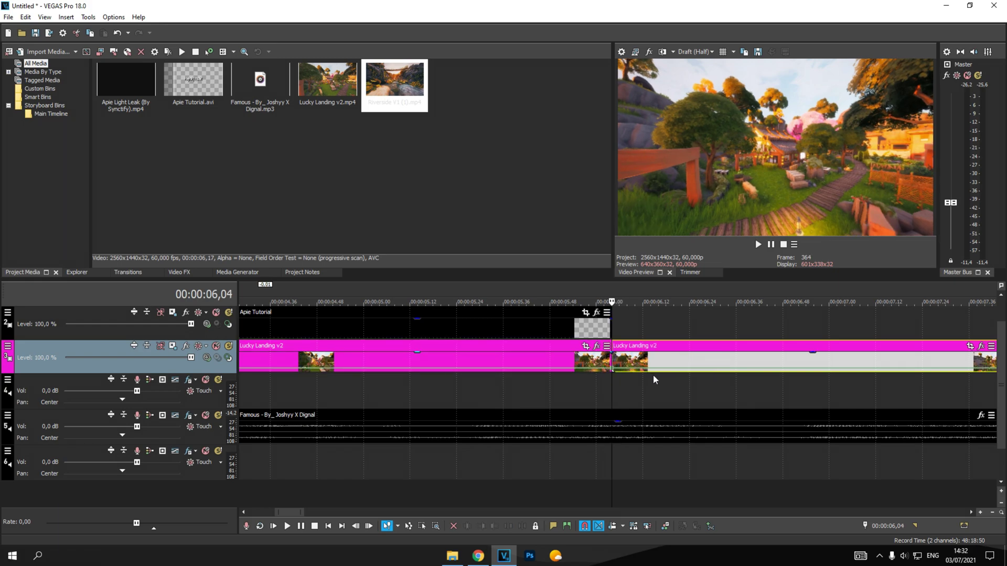
key("Delete")
scroll(650, 378, "down", 3)
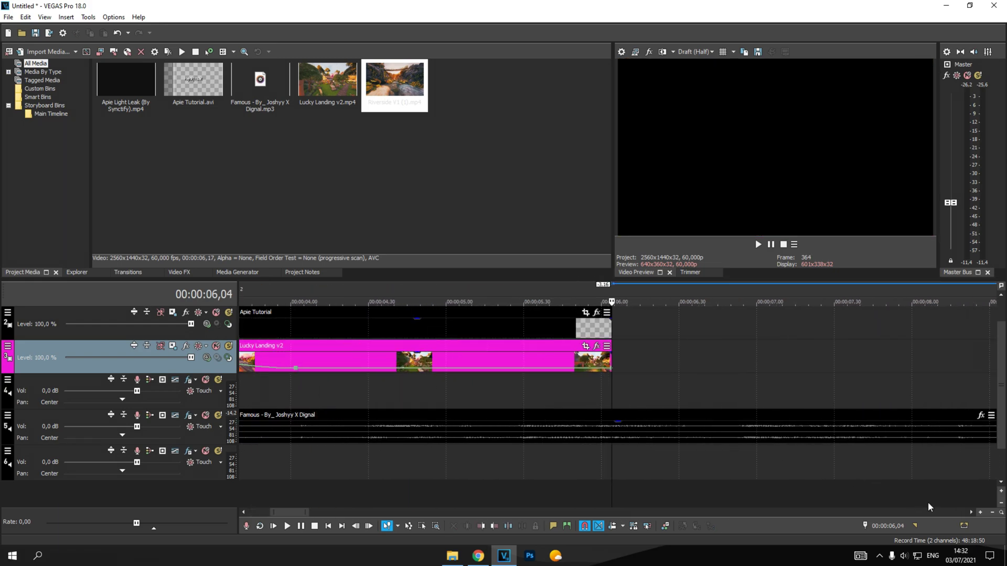
Step: Move the playhead back 30 frames to 00:00:05,34
left_click(890, 527)
key("Return")
scroll(681, 358, "up", 10)
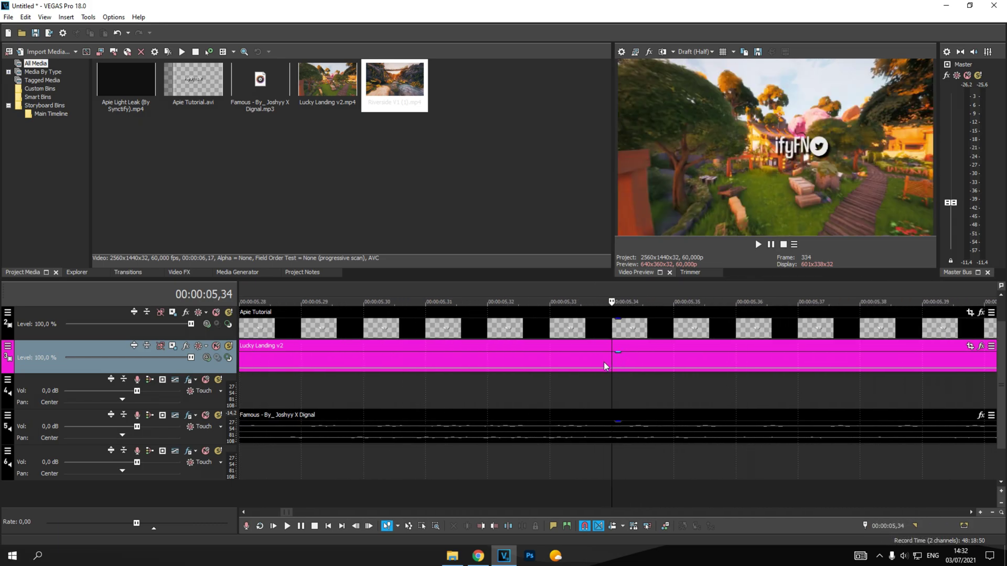
right_click(618, 370)
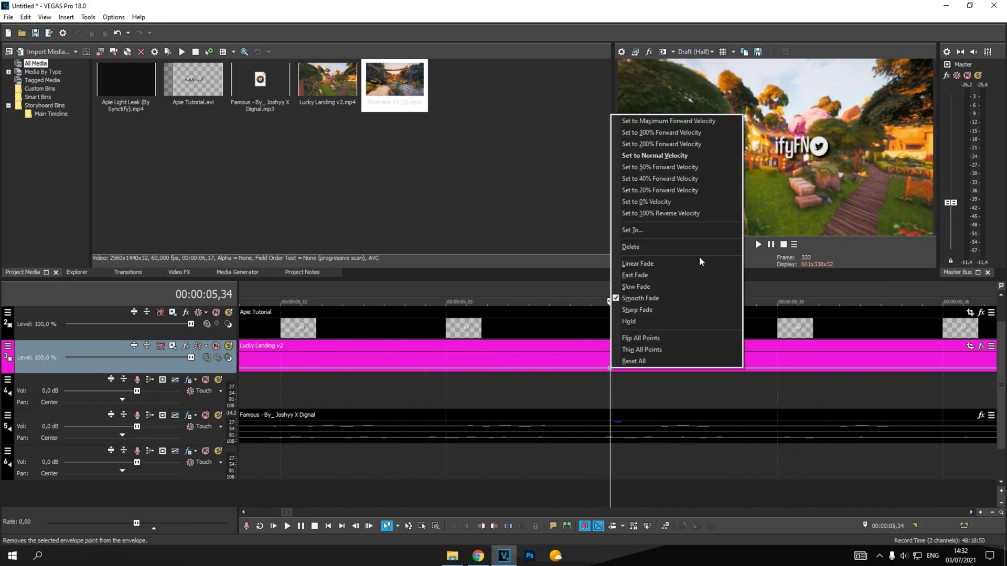
left_click(843, 419)
scroll(821, 371, "down", 8)
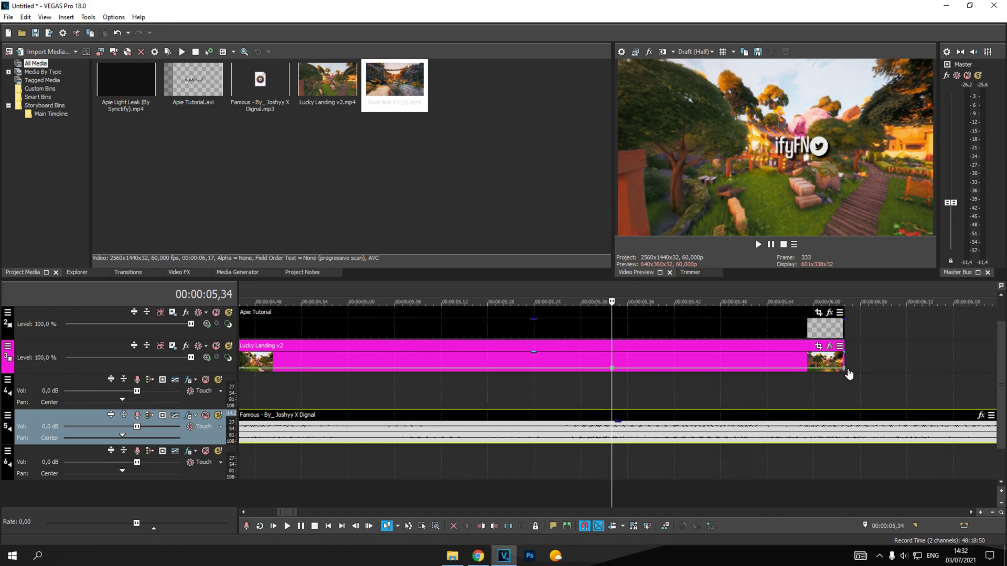
Step: Set the envelope's end point to 500%, adjust the ramp curve and play it back
right_click(843, 370)
left_click(865, 230)
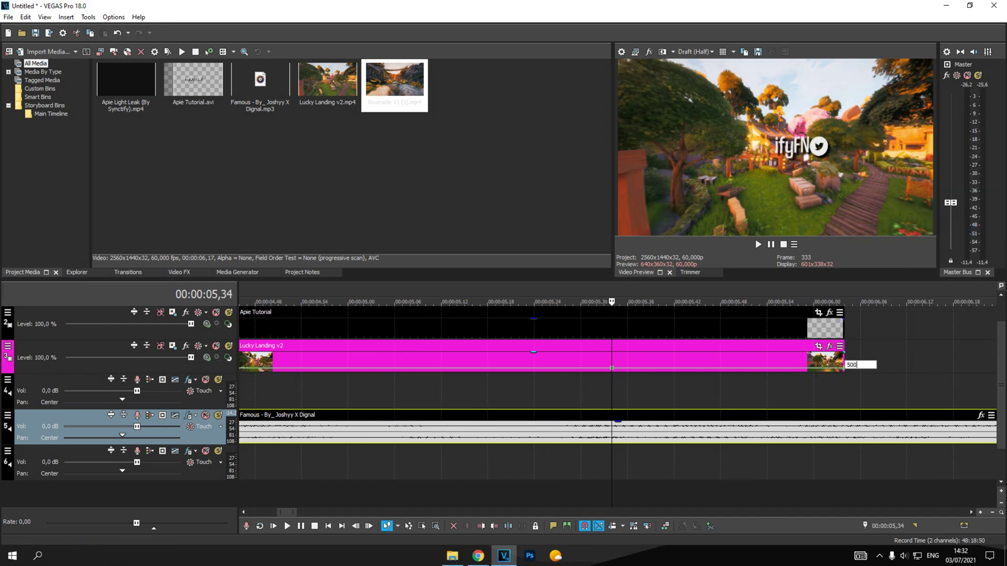
key("Return")
scroll(646, 358, "down", 8)
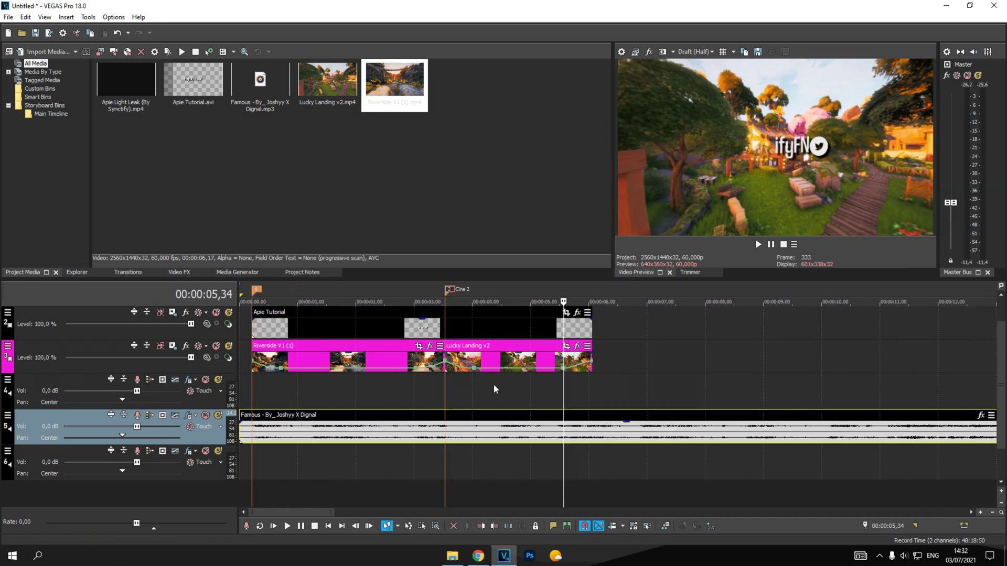
right_click(563, 372)
left_click(603, 286)
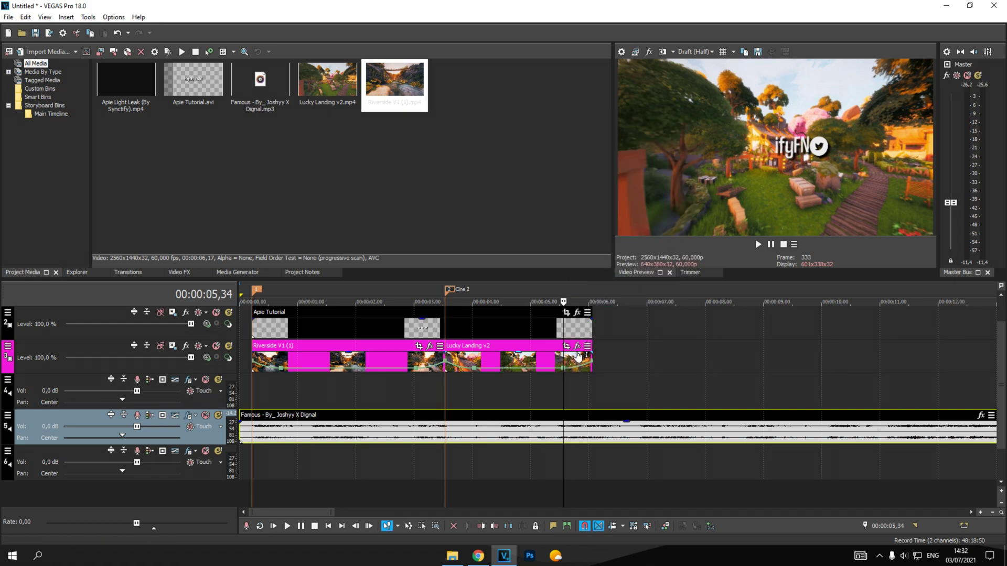
key("space")
Step: Review the edit from the start, then insert a new video track above Apie Tutorial
left_click(251, 377)
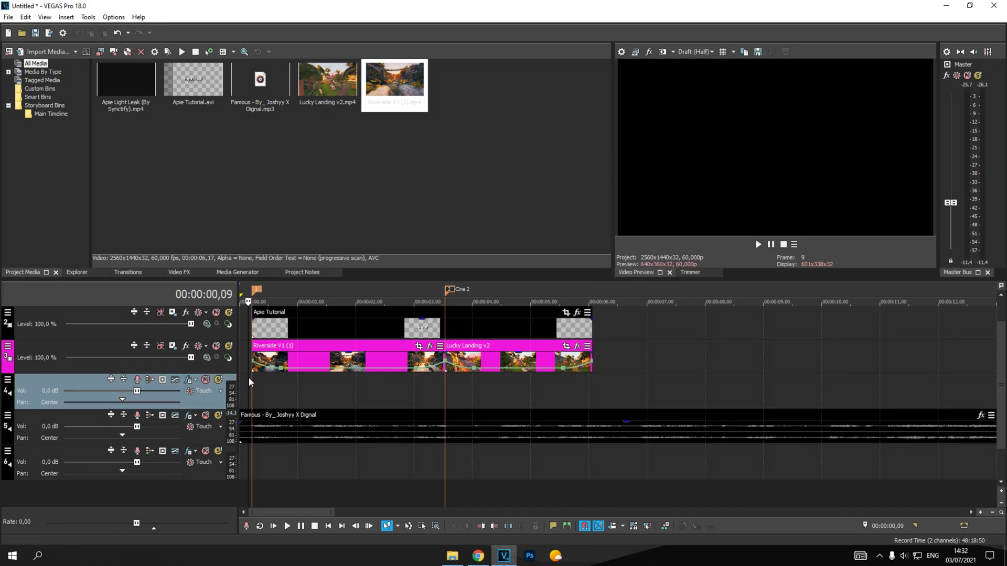
key("space")
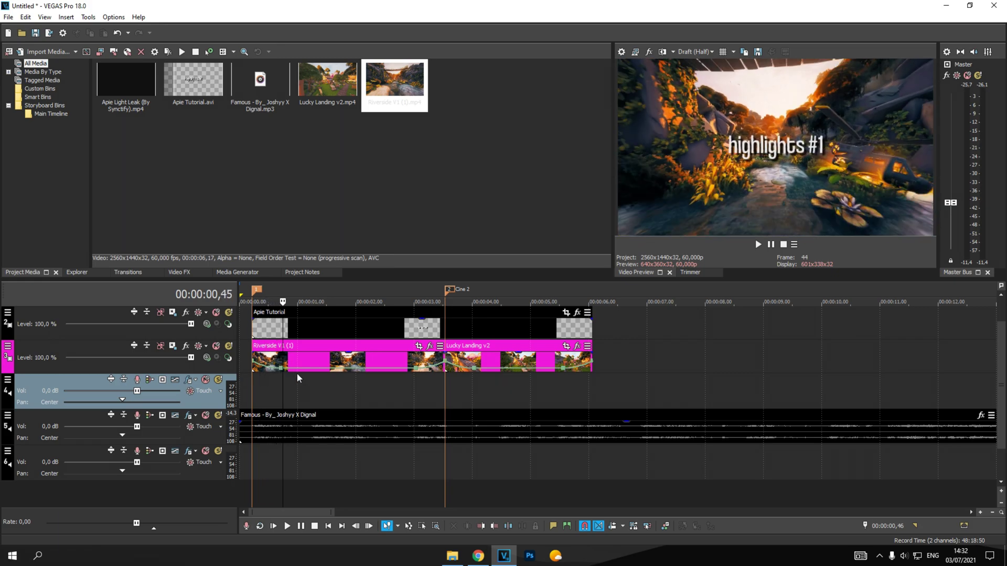
left_click(430, 387)
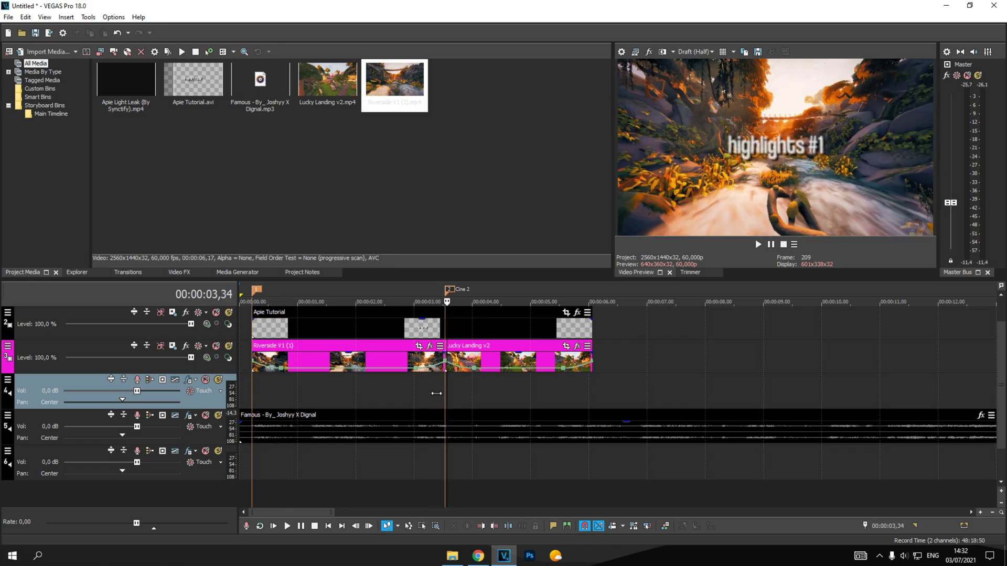
scroll(435, 367, "down", 3)
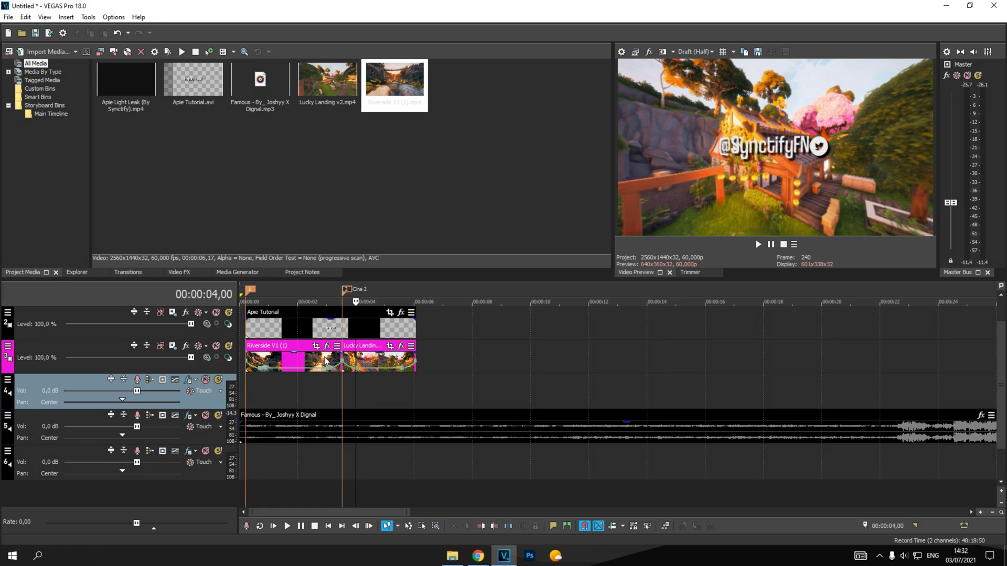
left_click(344, 328)
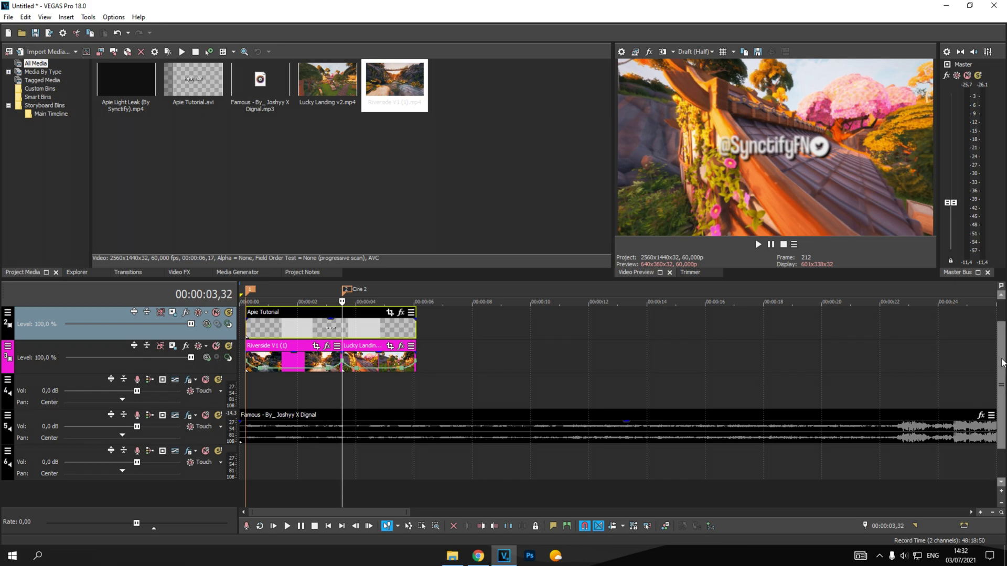
key("ctrl+shift+q")
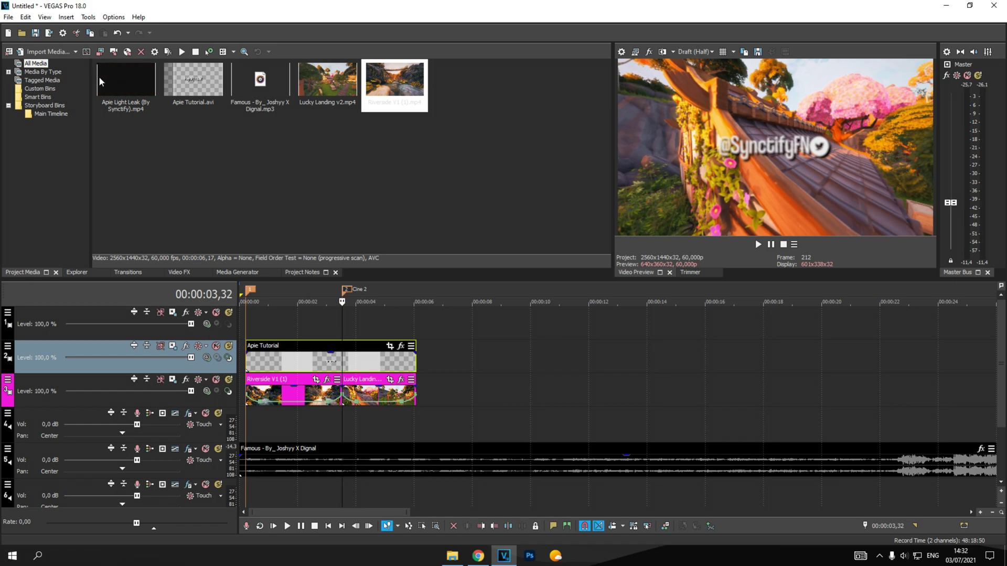
Step: Drop the Apie Light Leak clip onto the new top track at the Riverside–Lucky Landing cut
left_click(126, 86)
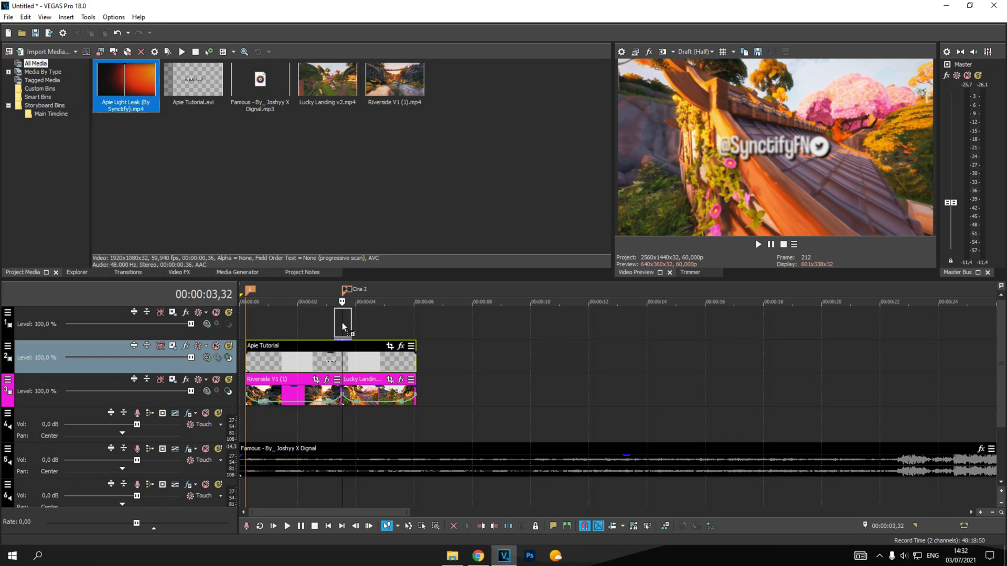
left_click_drag(342, 325, 340, 324)
key("F11")
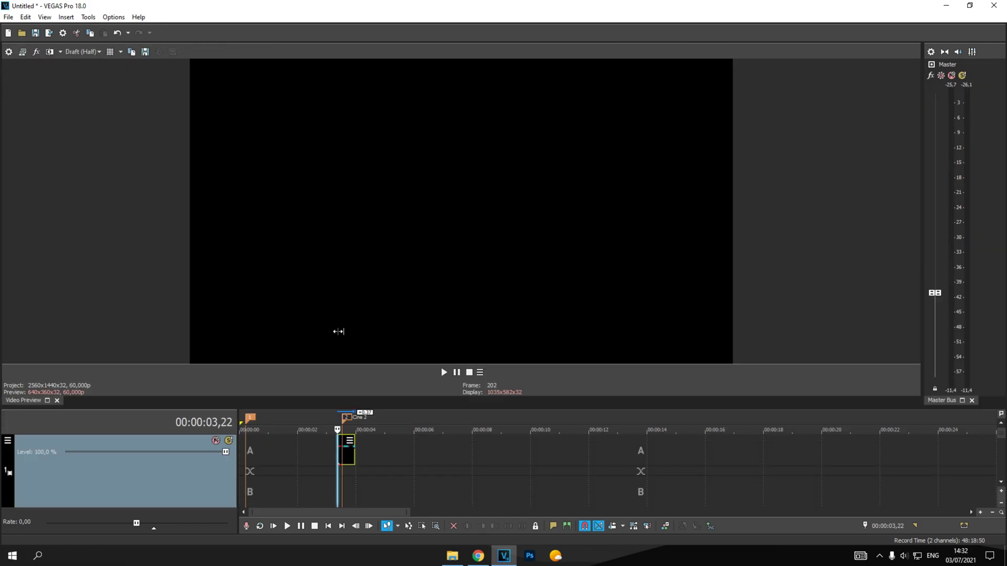
key("F11")
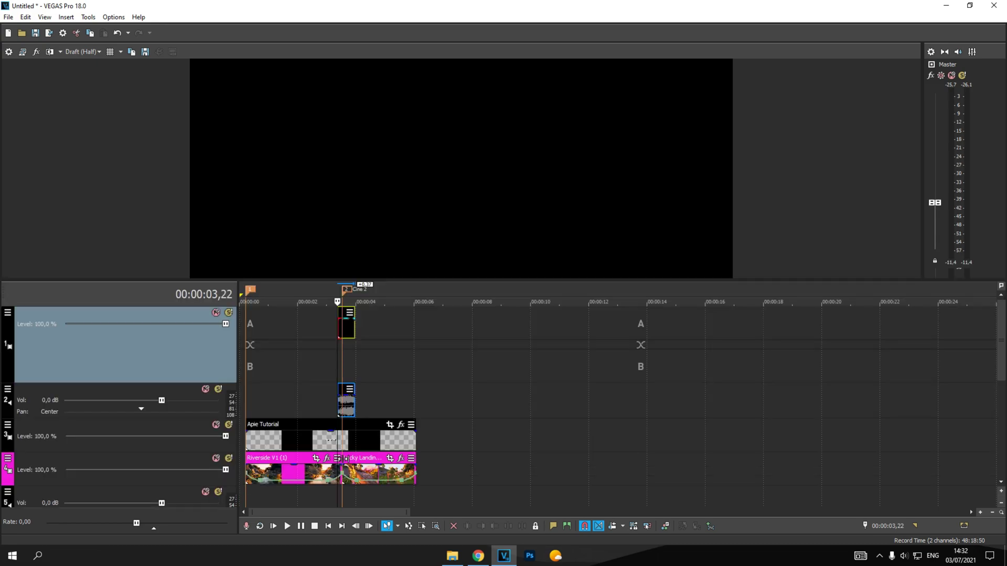
key("F11")
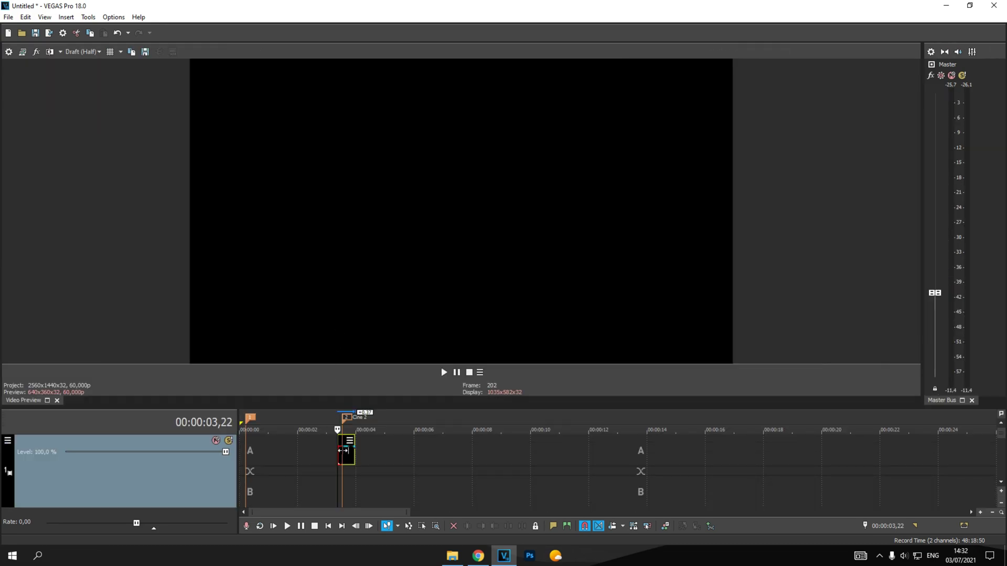
key("F11")
key("F11")
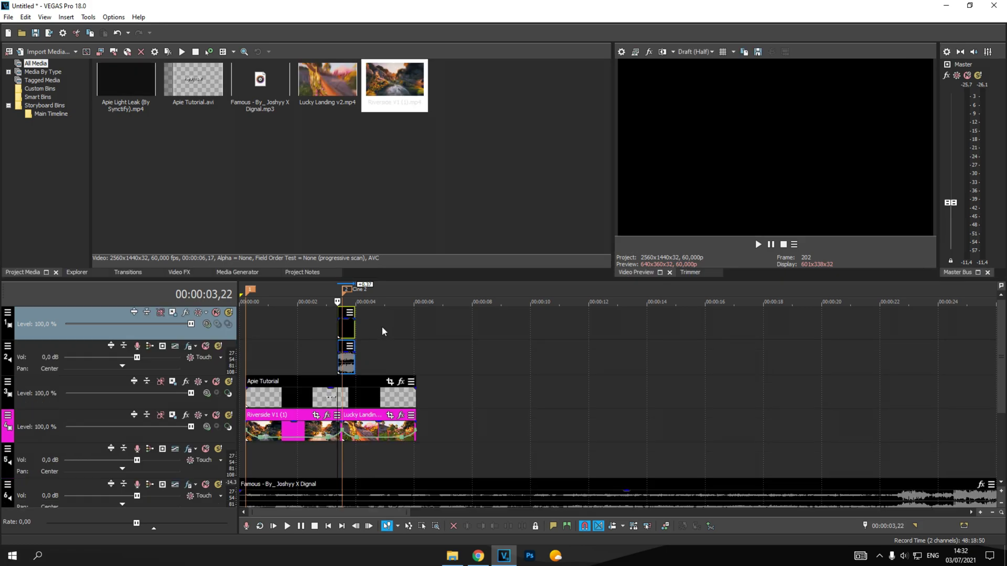
Step: Trim the light leak's start and delete its audio track
left_click_drag(342, 332, 336, 333)
left_click(350, 362)
scroll(486, 355, "up", 5)
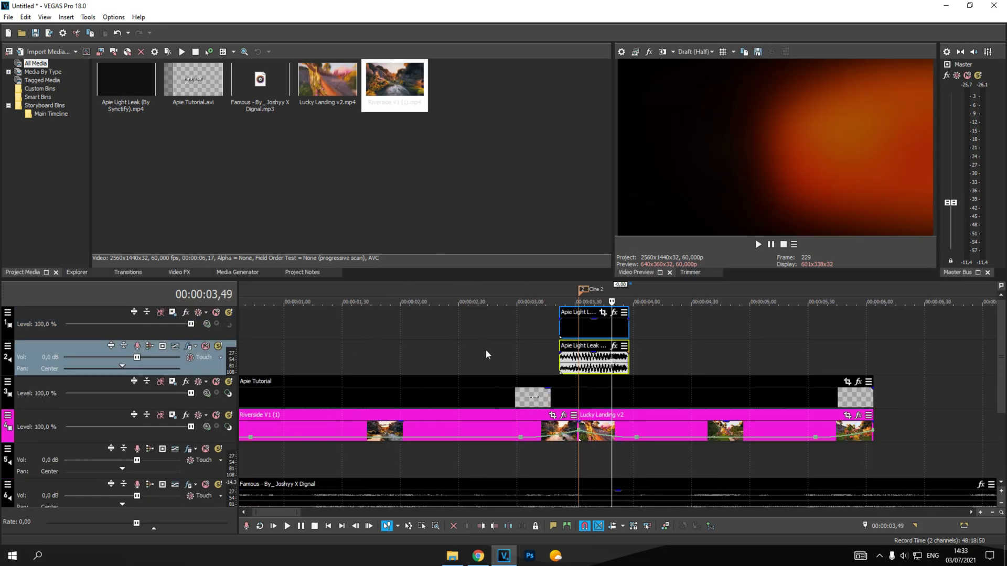
right_click(90, 358)
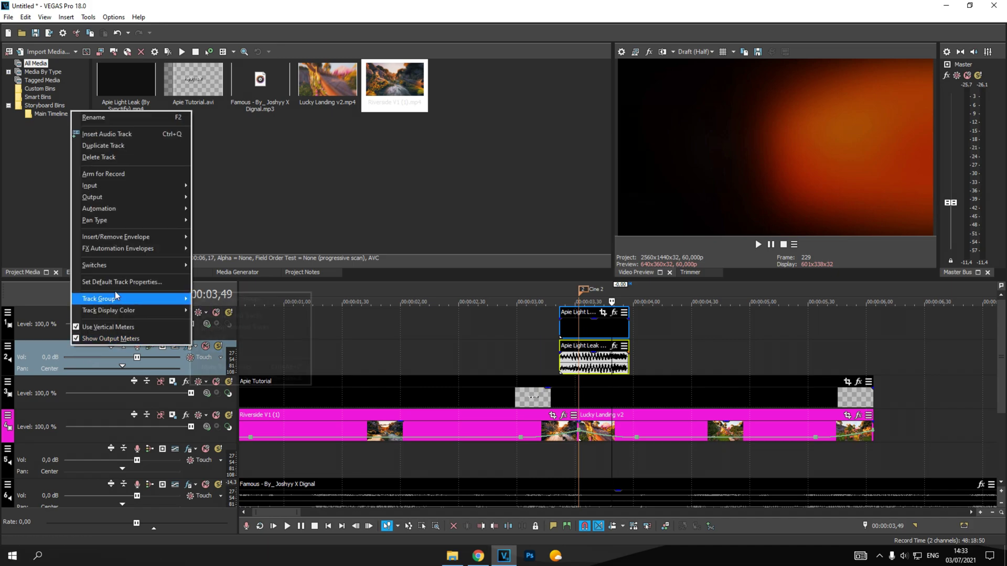
left_click(99, 158)
Step: Shift the light leak slightly earlier to centre it on the cut, with the playhead at its start
left_click(579, 324)
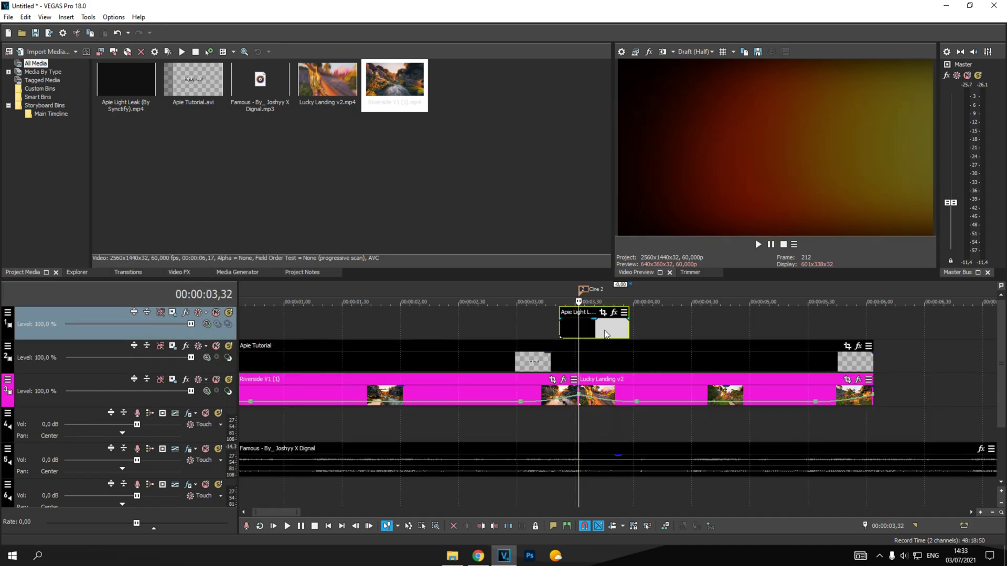
left_click_drag(607, 335, 586, 335)
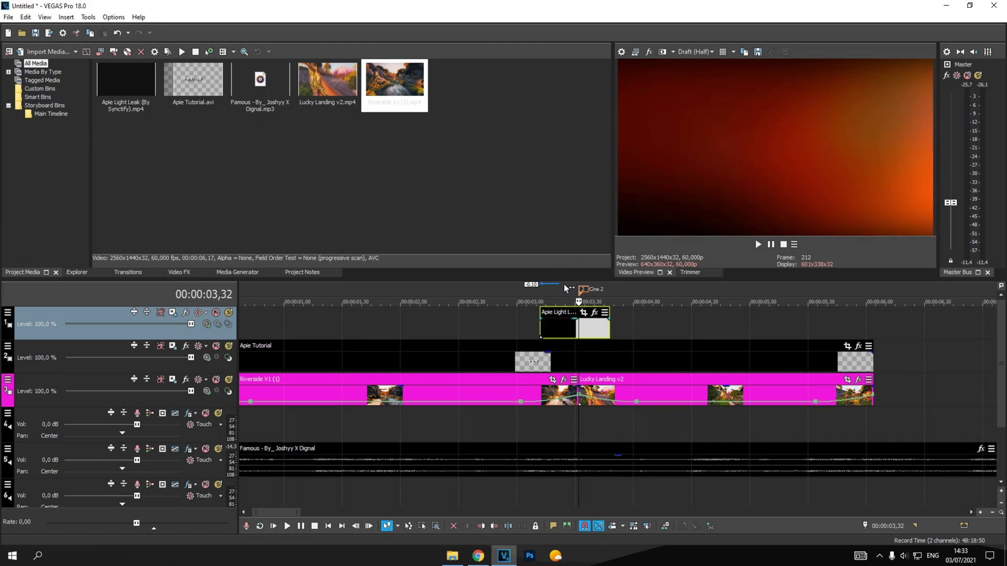
left_click(540, 324)
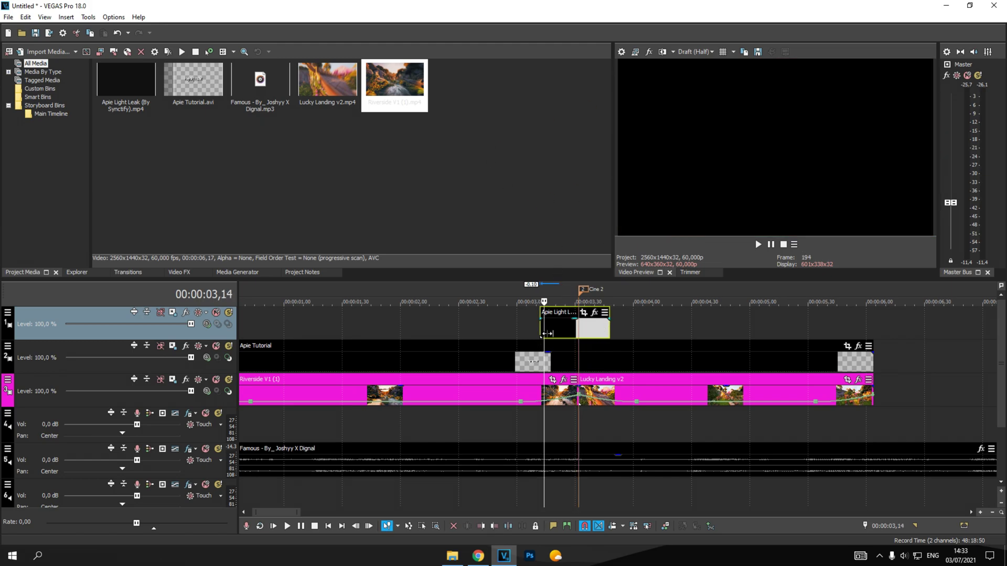
left_click(563, 327)
Step: Preview the light leak, show all track header controls, and set the top track's compositing mode to Add
key("space")
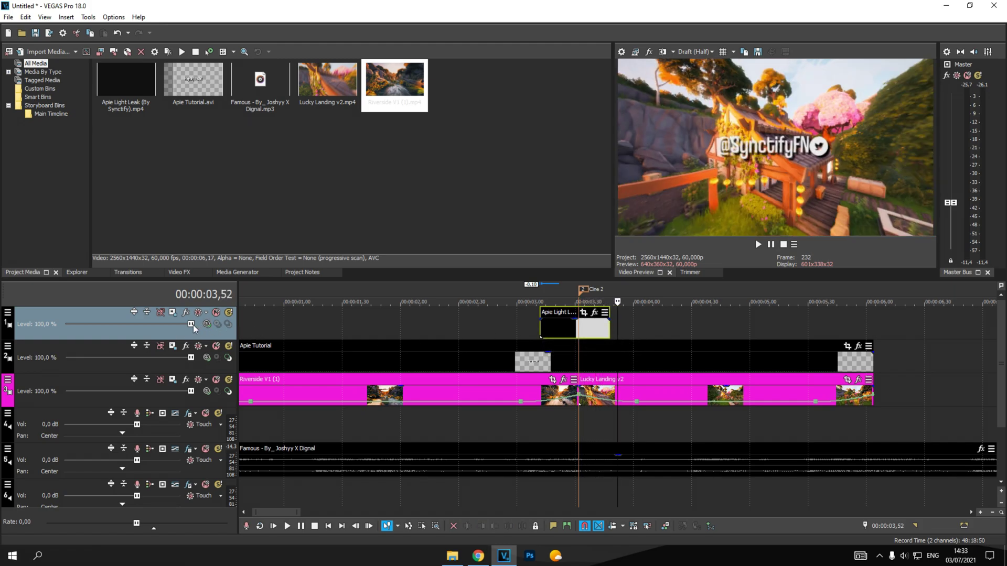
left_click(583, 332)
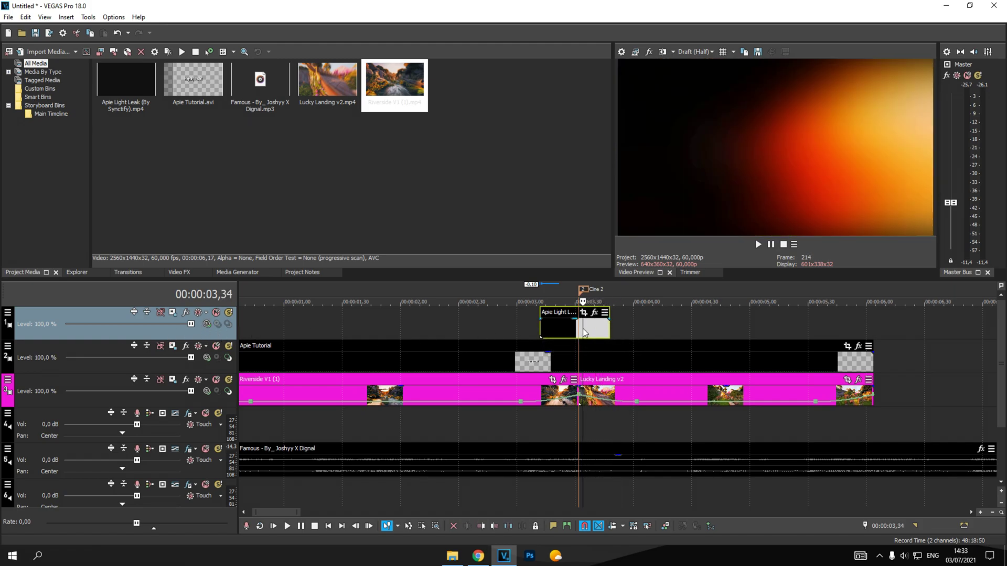
left_click(8, 313)
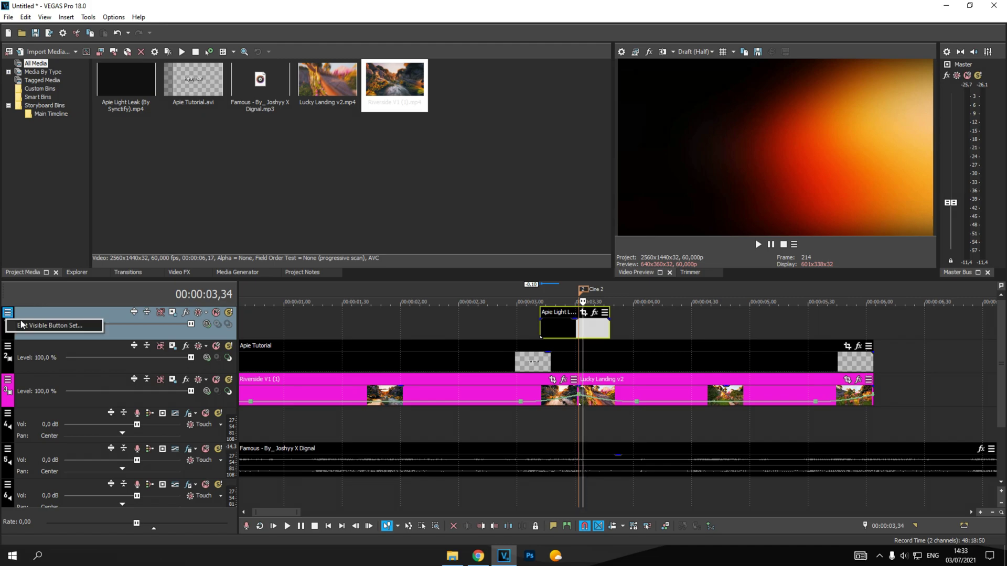
left_click(42, 325)
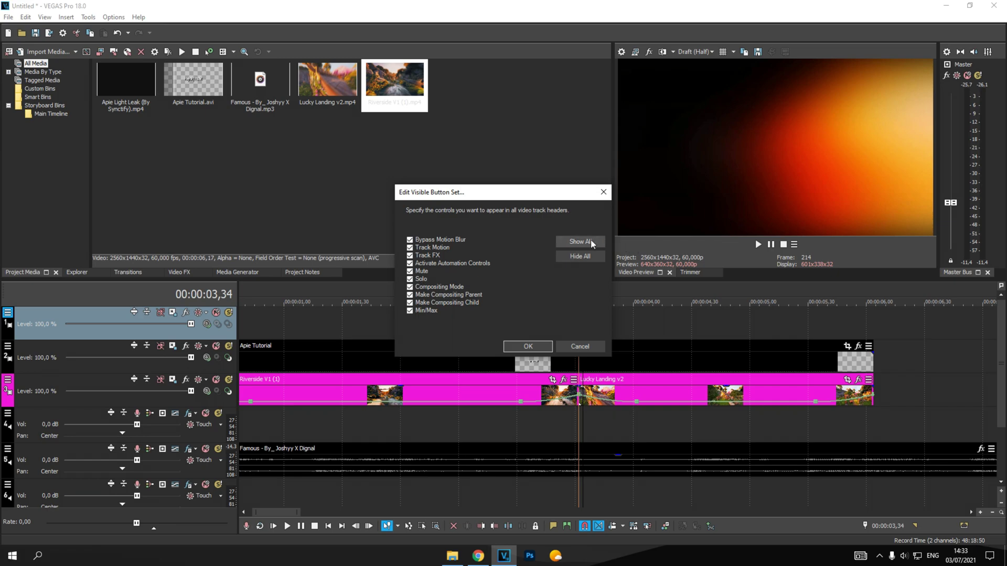
left_click(528, 346)
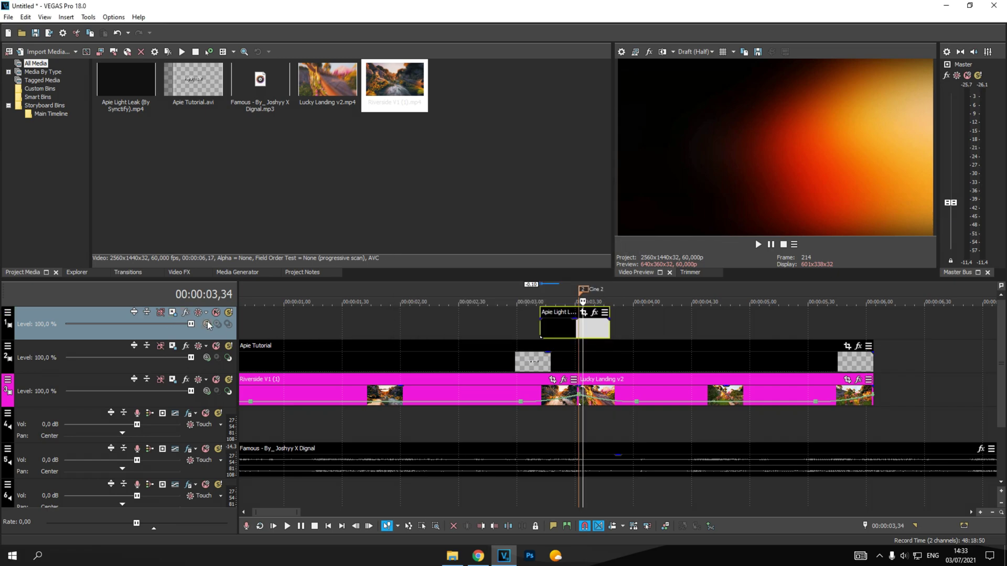
left_click(207, 324)
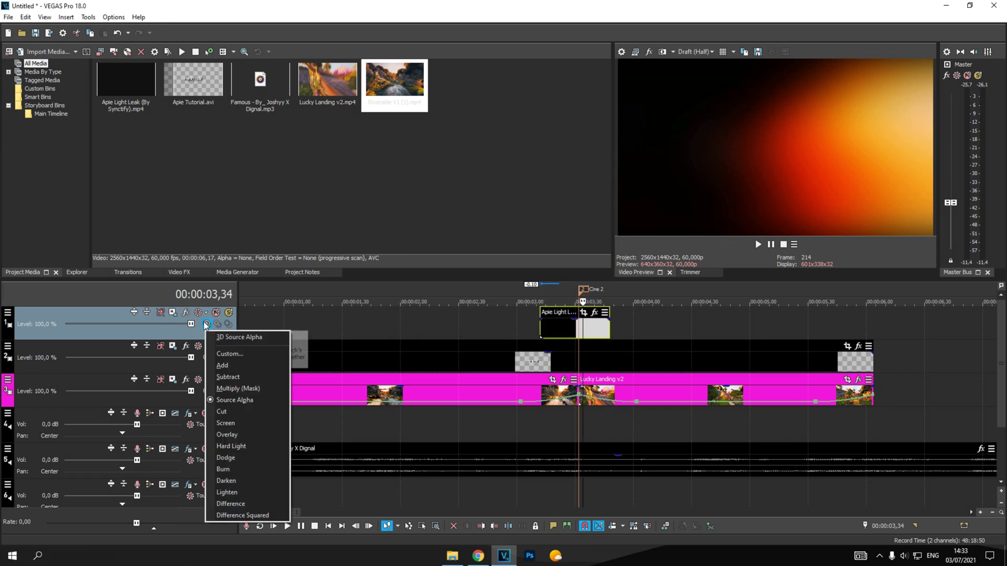
left_click(223, 367)
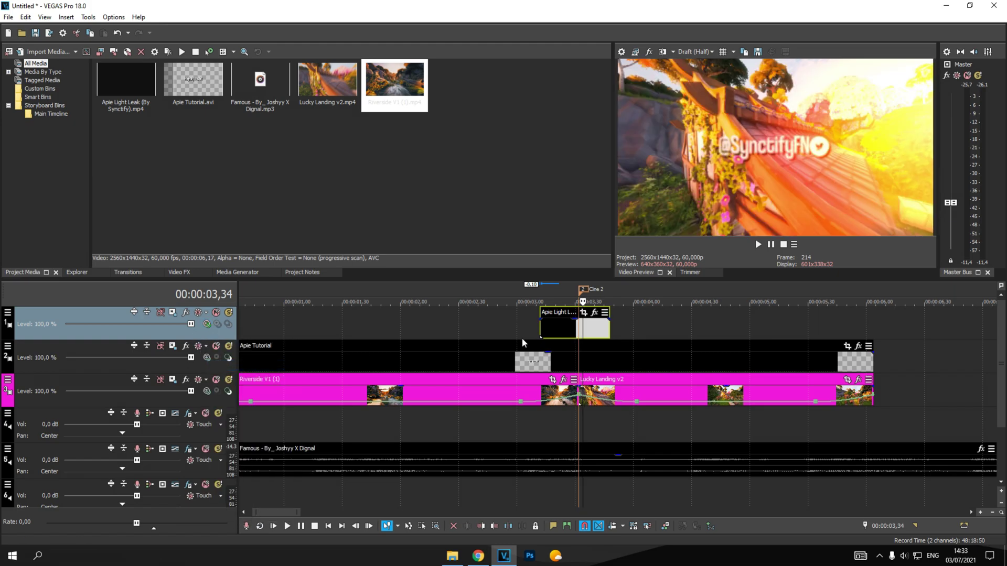
key("space")
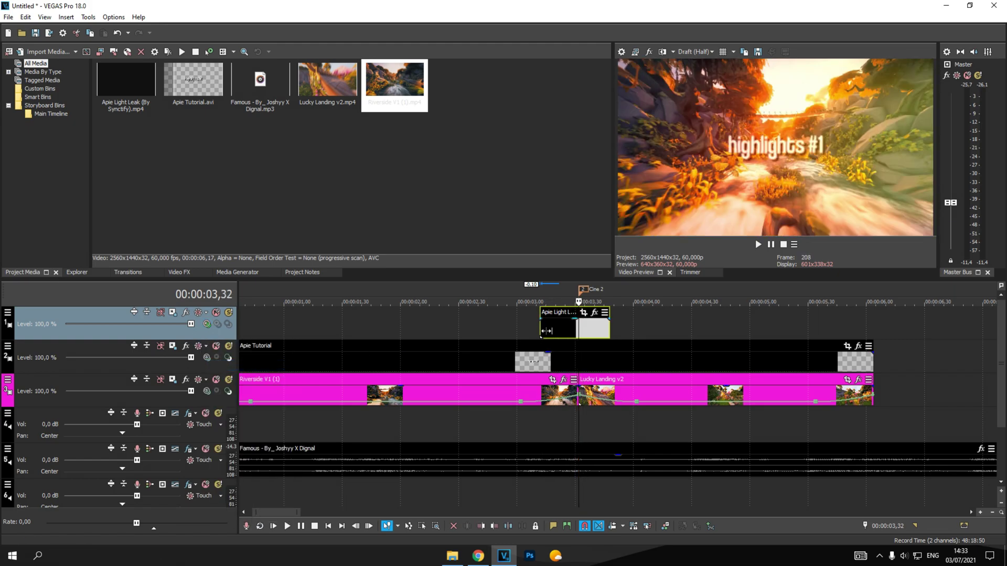
left_click(538, 331)
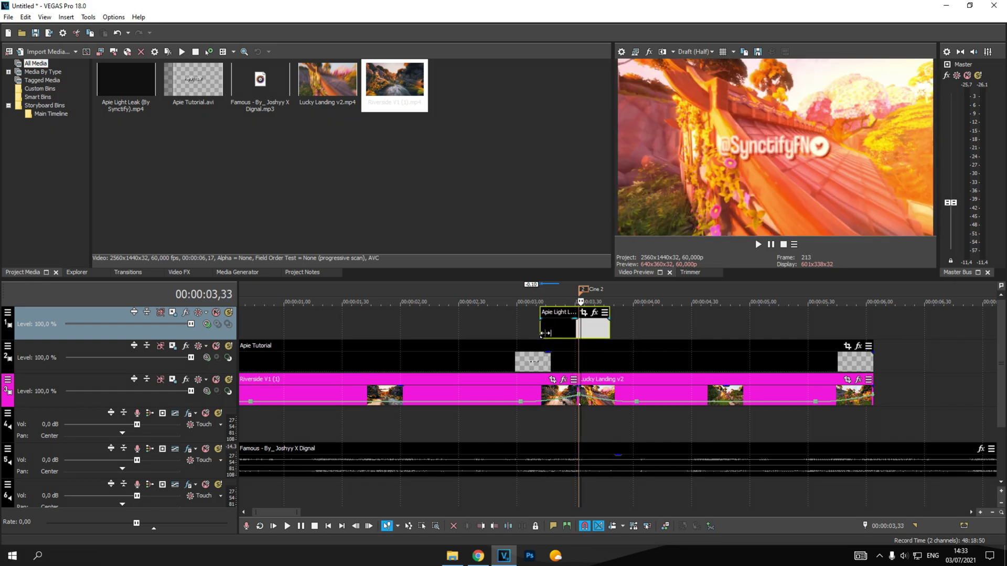
left_click_drag(532, 306, 650, 326)
key("space")
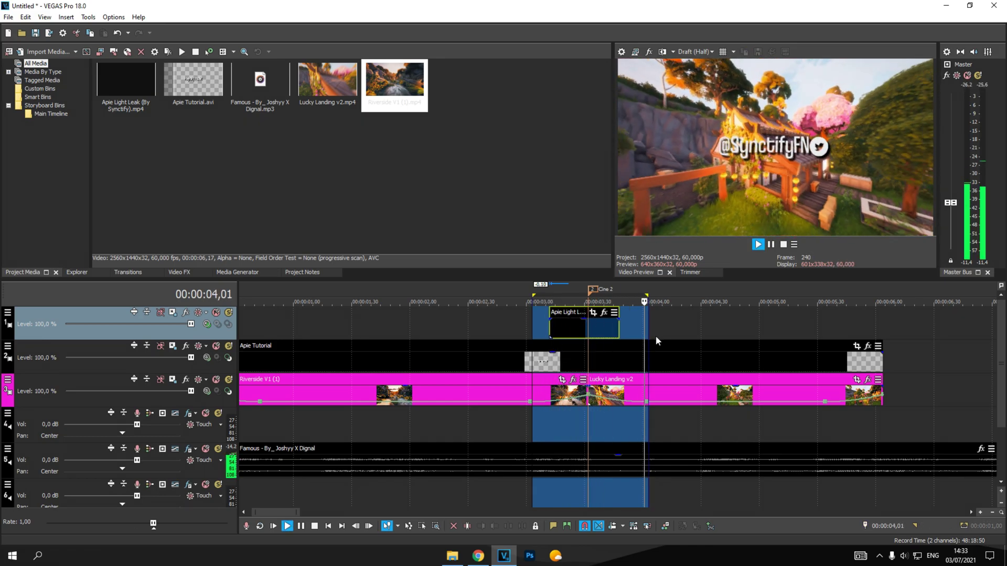
key("space")
key("space")
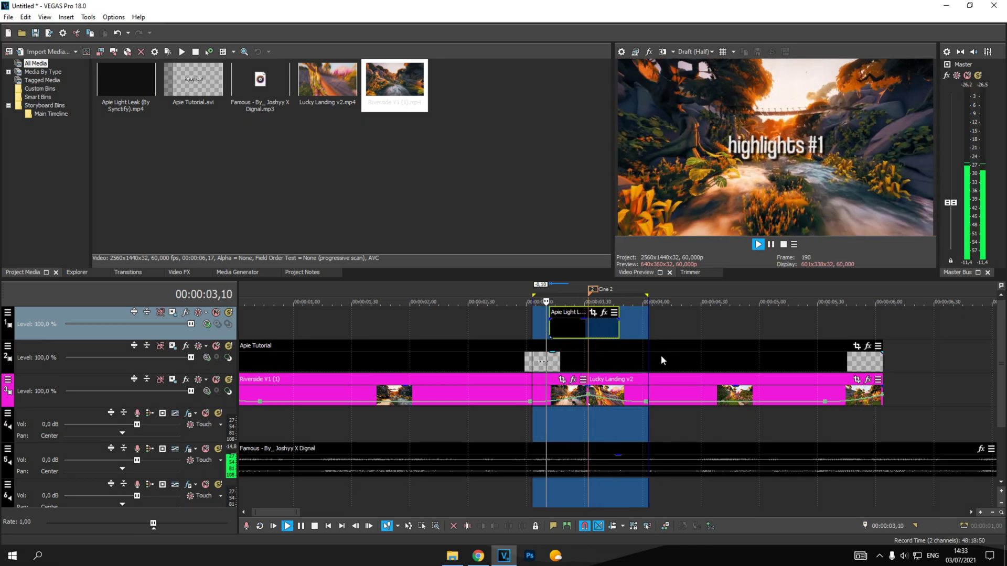
scroll(660, 355, "down", 2)
left_click(514, 333)
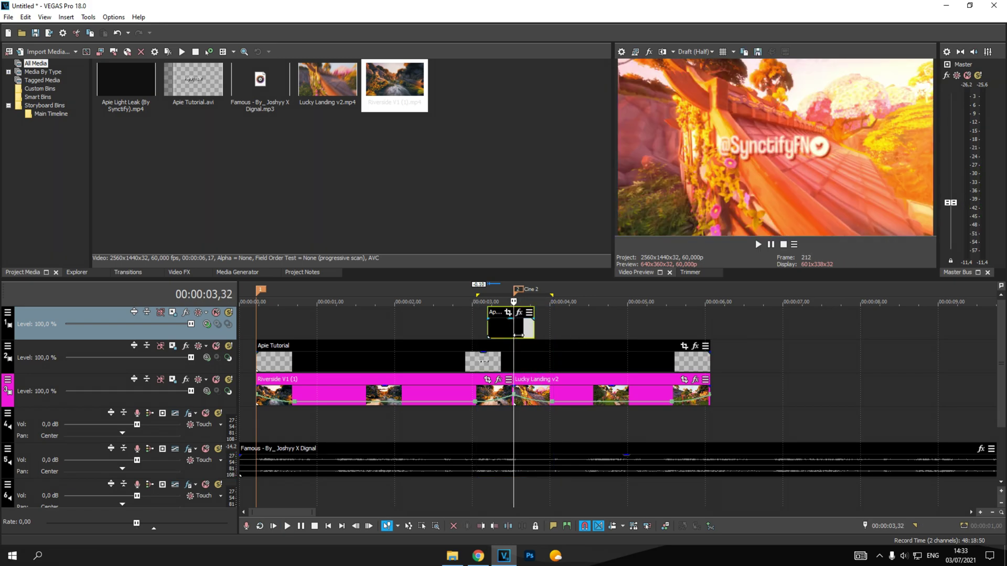
scroll(535, 352, "down", 2)
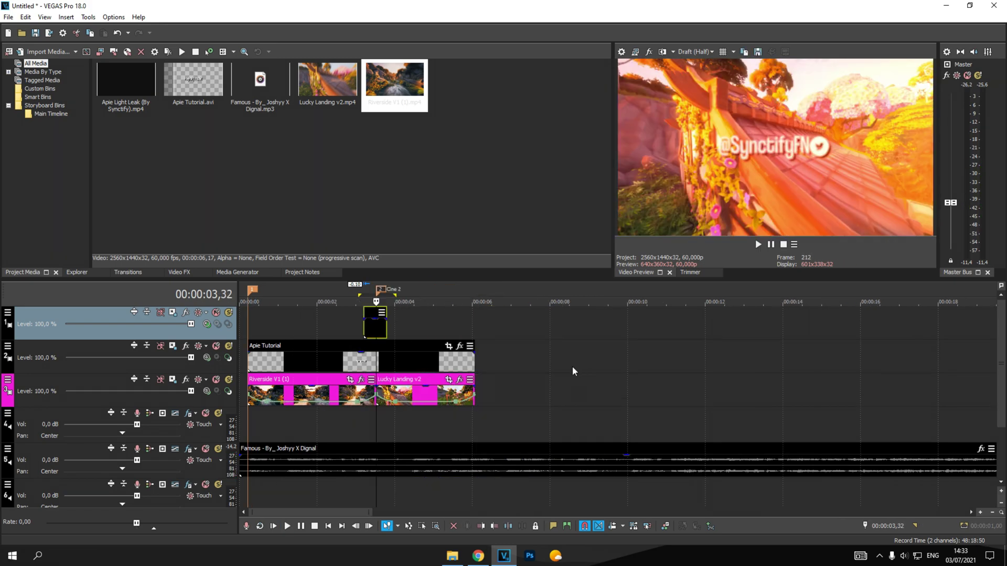